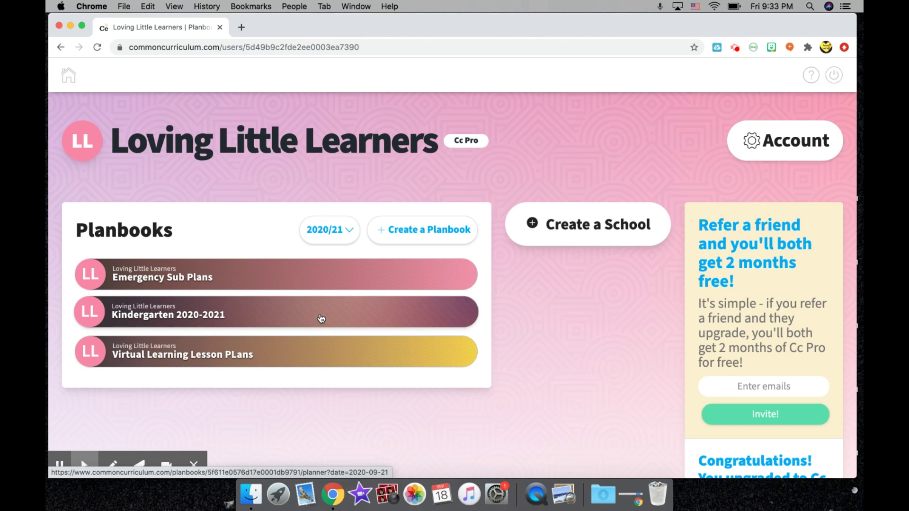
Step: View the 2019/20 planbooks, return the list to 2020/21, and check the other school years available
click(349, 230)
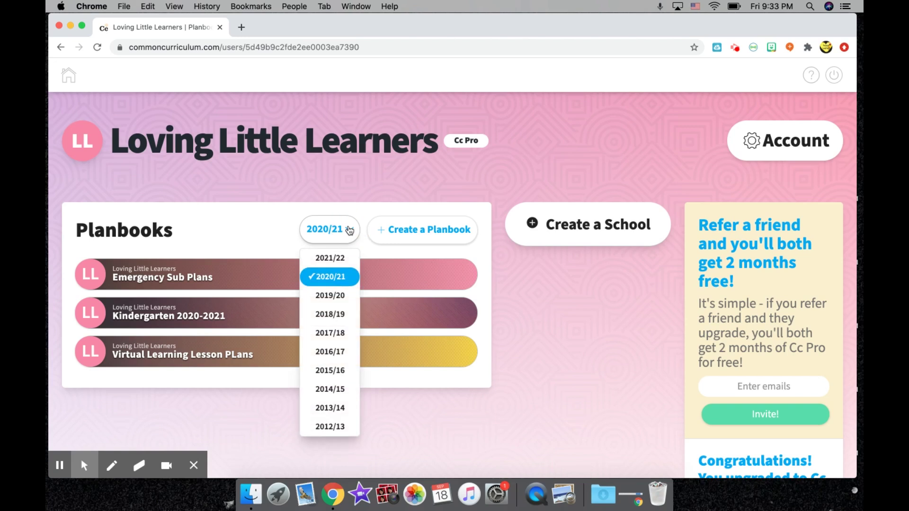
click(335, 299)
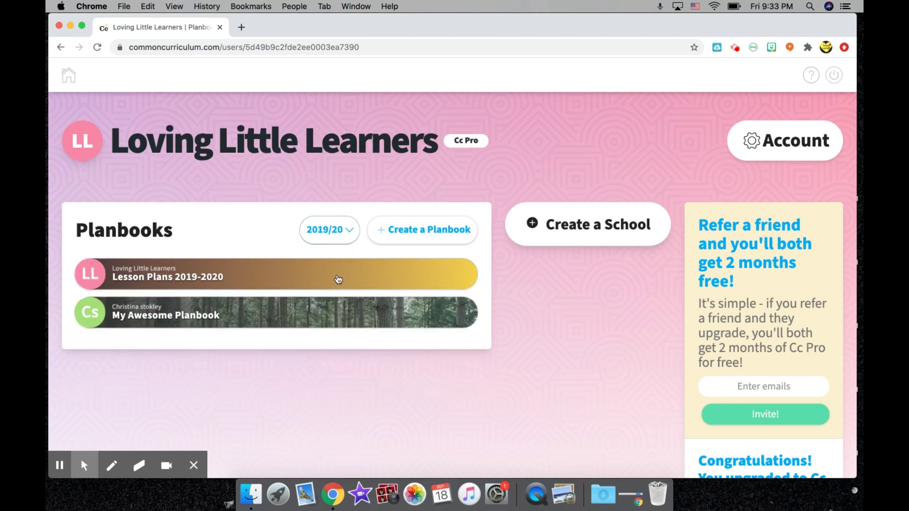
click(347, 232)
click(337, 277)
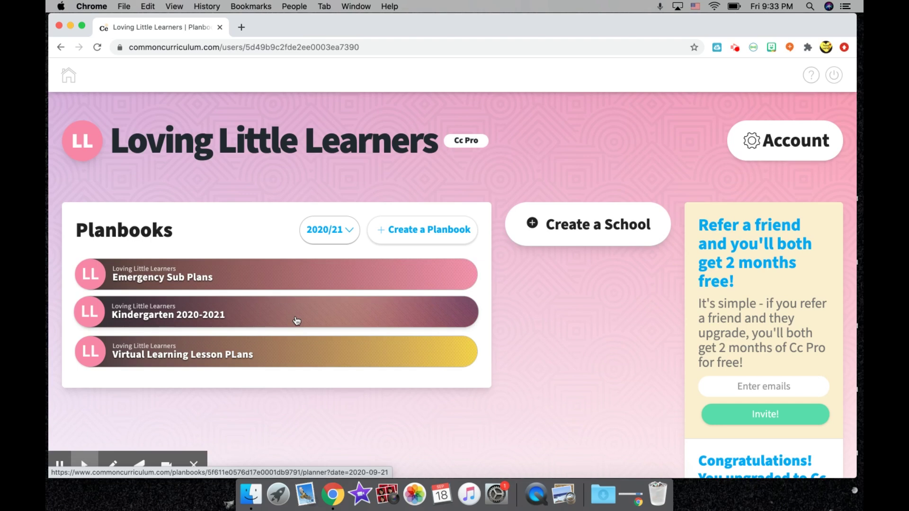
click(340, 236)
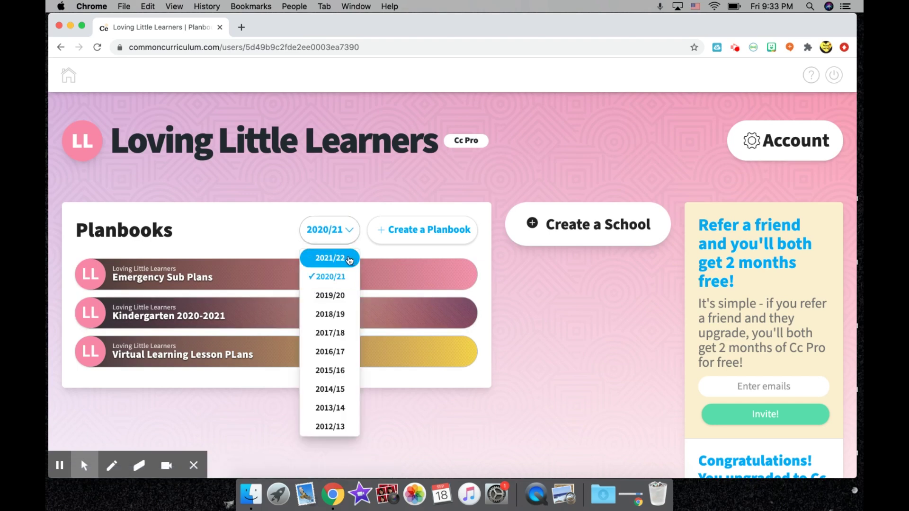
click(513, 303)
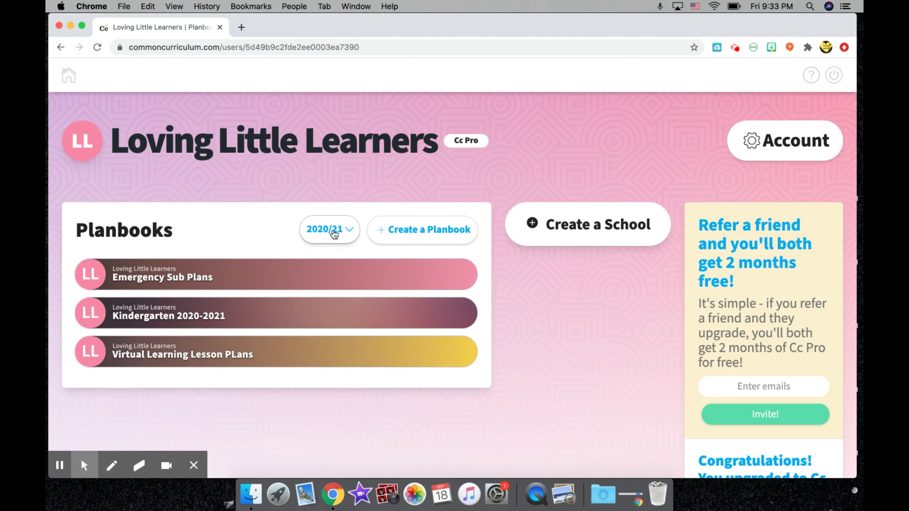
Step: Open the Kindergarten 2020-2021 planbook and compare its day, week and month layouts, ending on the week layout
click(185, 308)
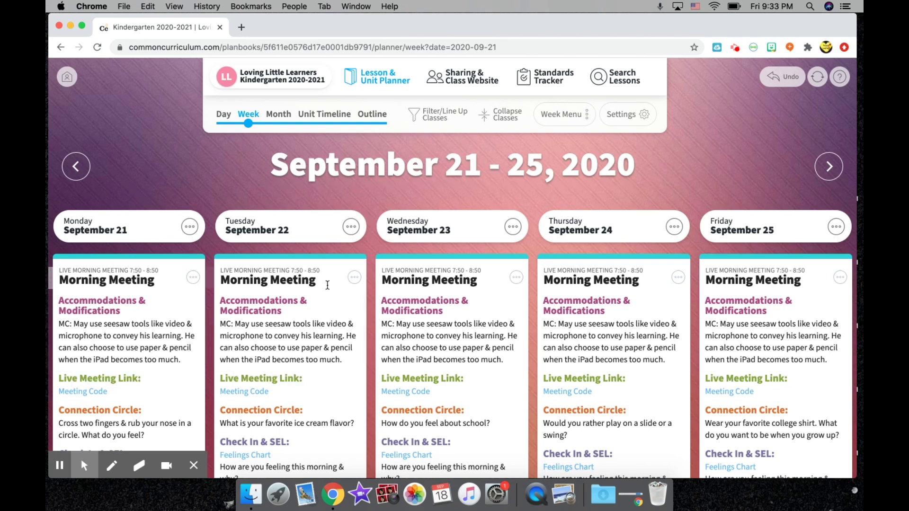
click(222, 116)
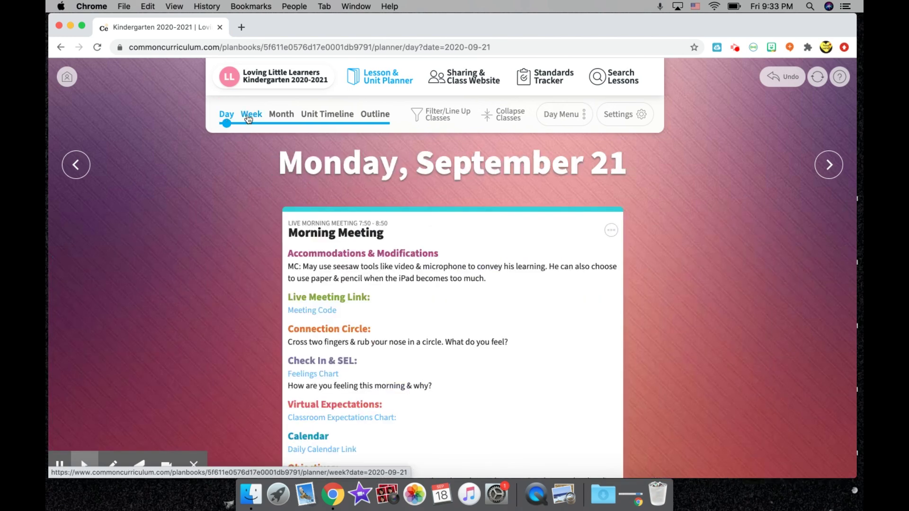
click(248, 117)
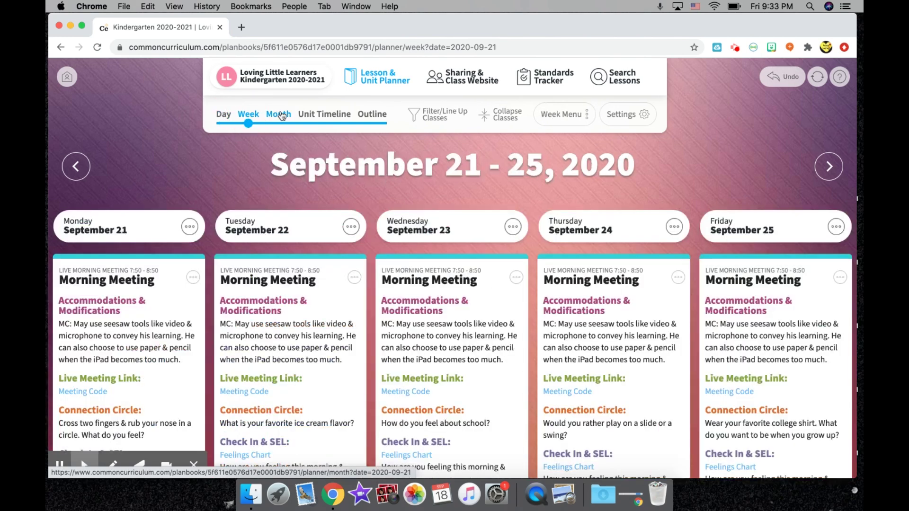
click(282, 116)
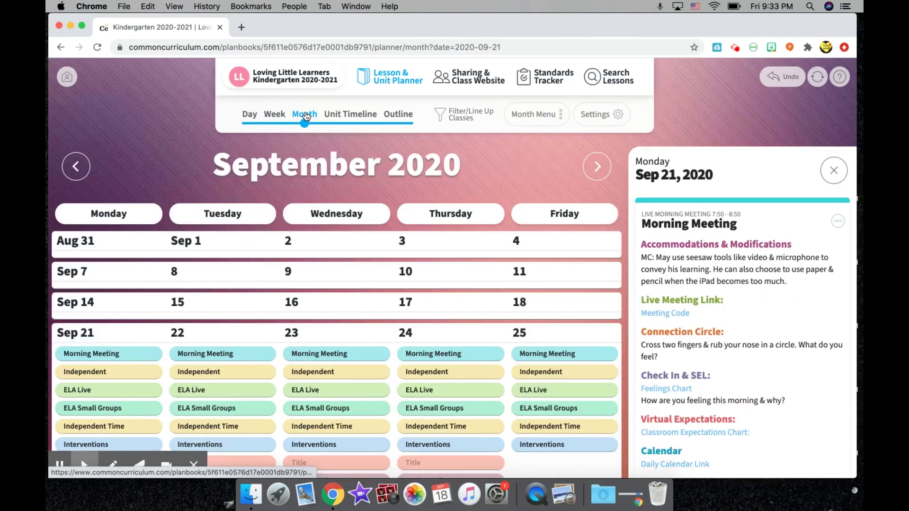
click(243, 118)
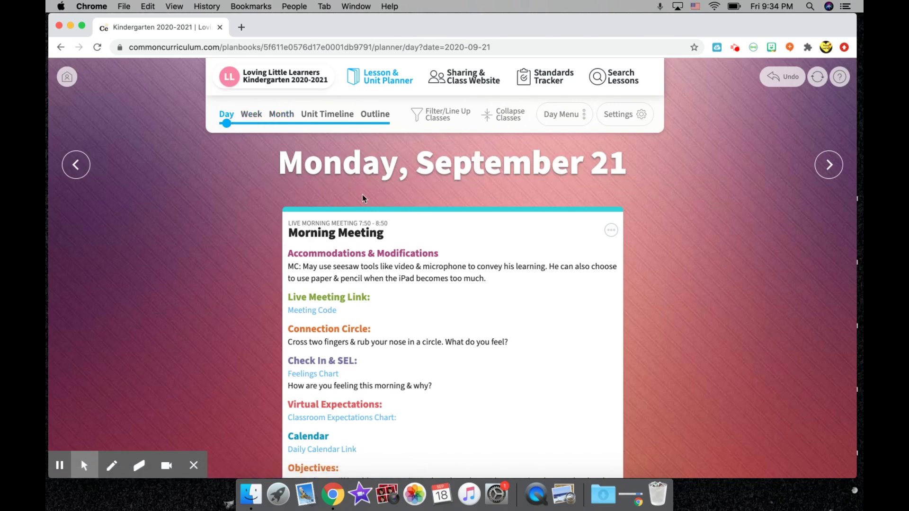
click(250, 115)
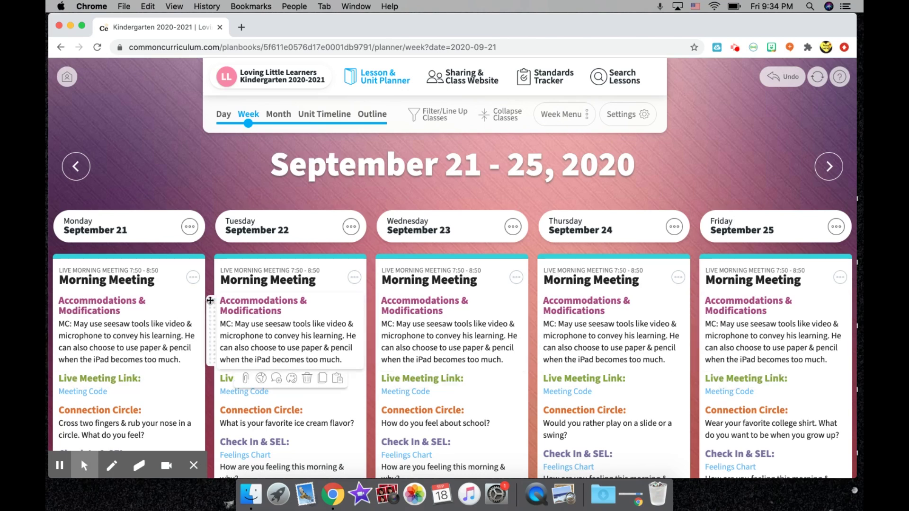
Step: Collapse all classes in the September 21 - 25 week and look through the condensed schedule
scroll(210, 301, down, 5)
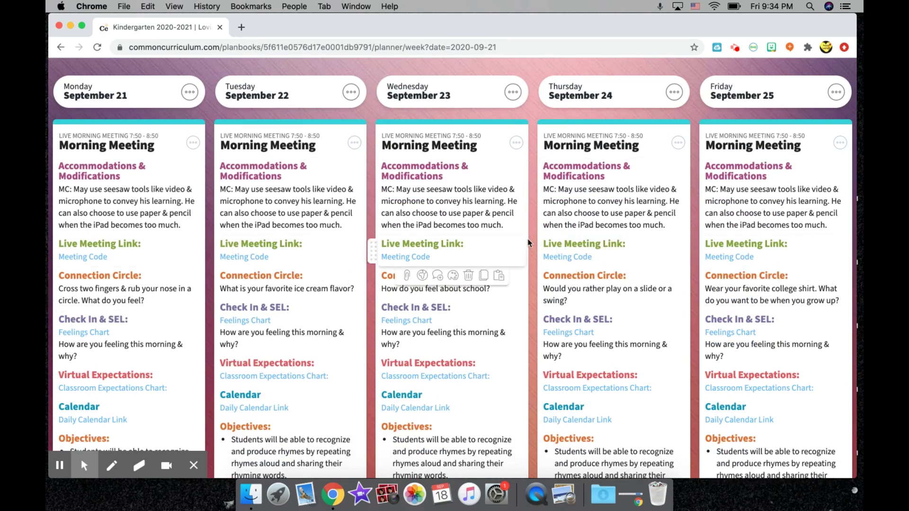
scroll(493, 99, up, 5)
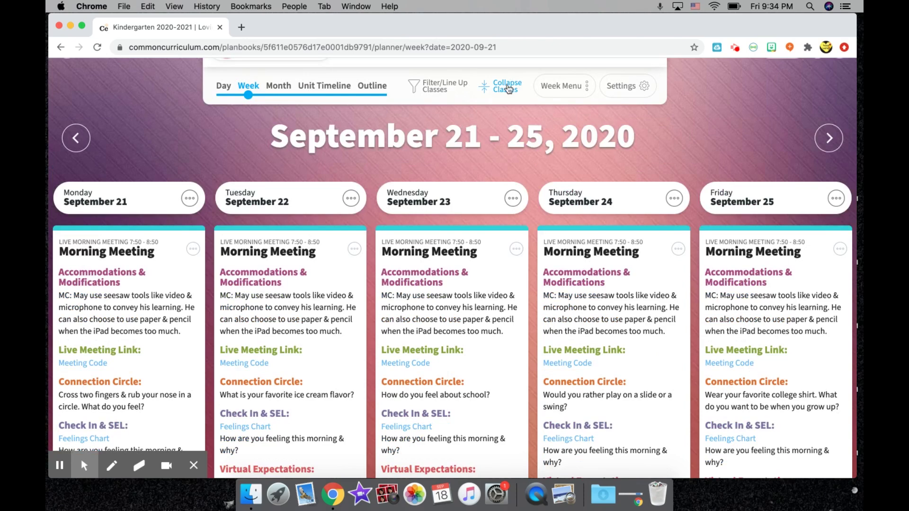
click(508, 89)
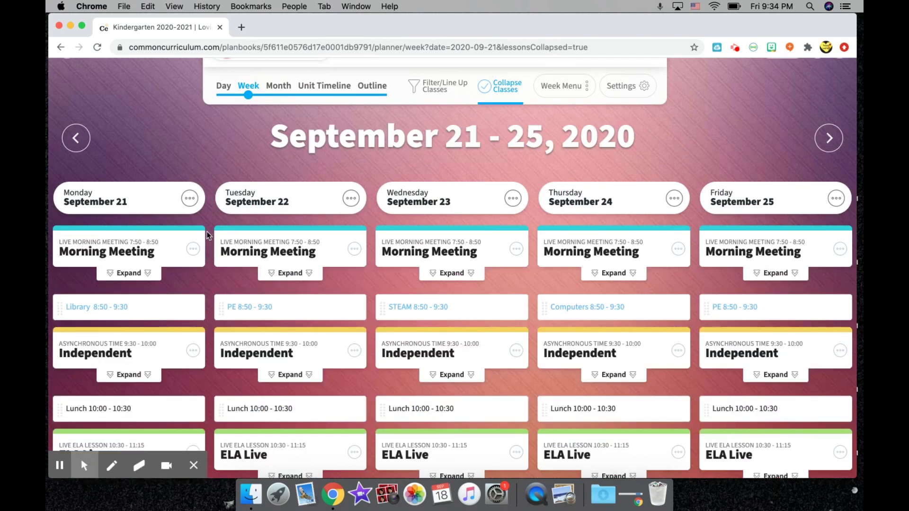
scroll(207, 235, down, 1)
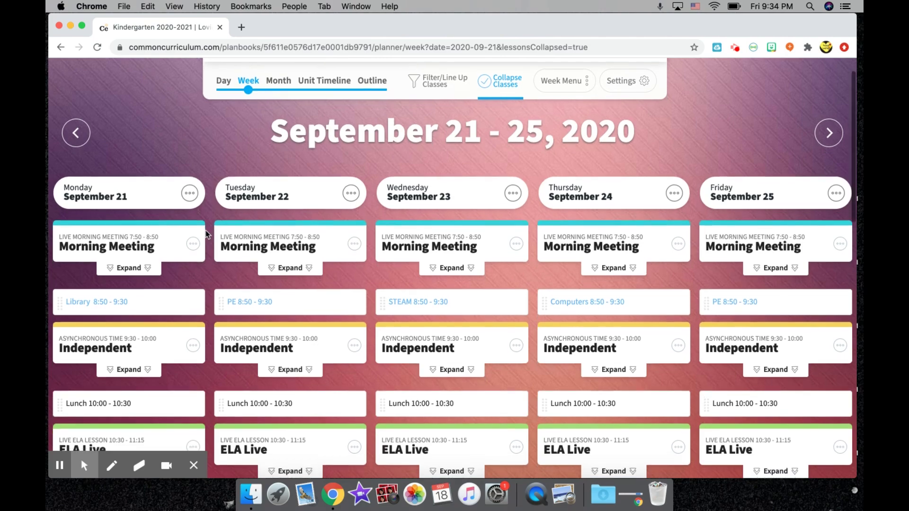
scroll(207, 234, down, 5)
scroll(206, 231, down, 20)
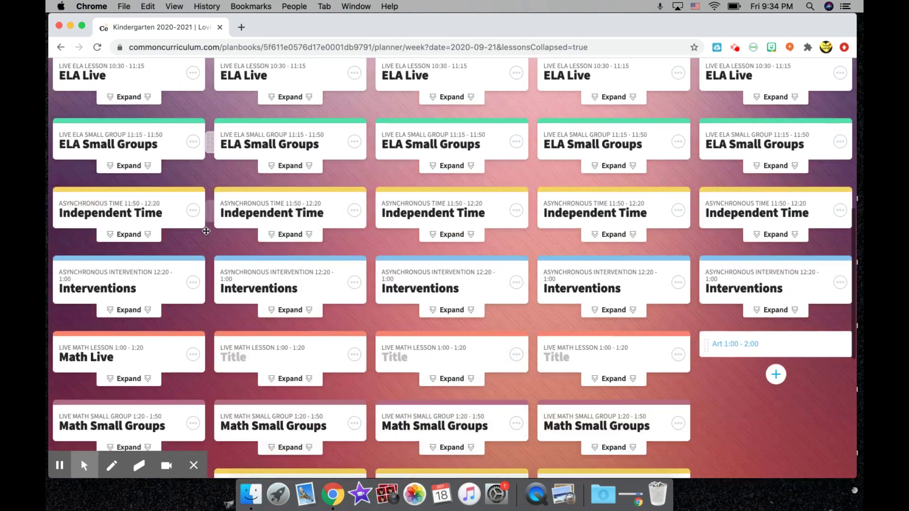
scroll(206, 232, up, 20)
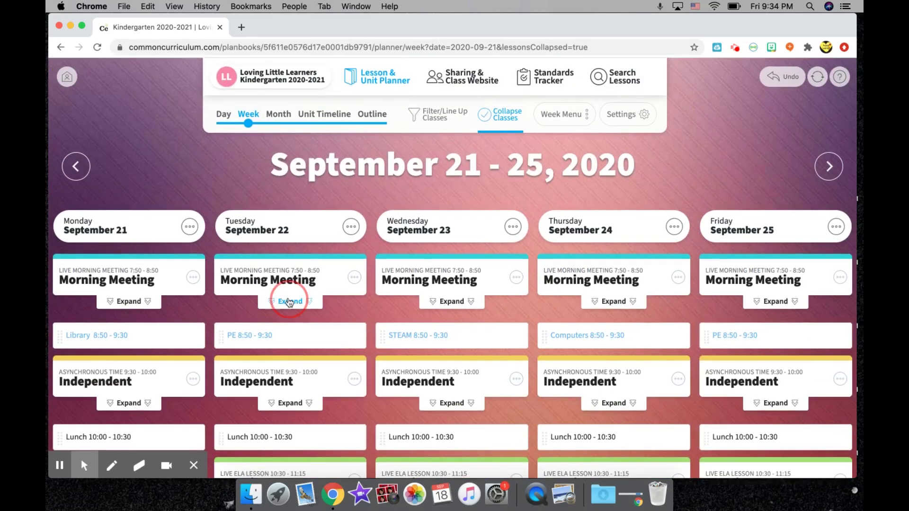
Step: Expand Tuesday's Morning Meeting and review its lesson details, objectives and standards
click(286, 302)
scroll(287, 298, down, 2)
scroll(288, 298, down, 8)
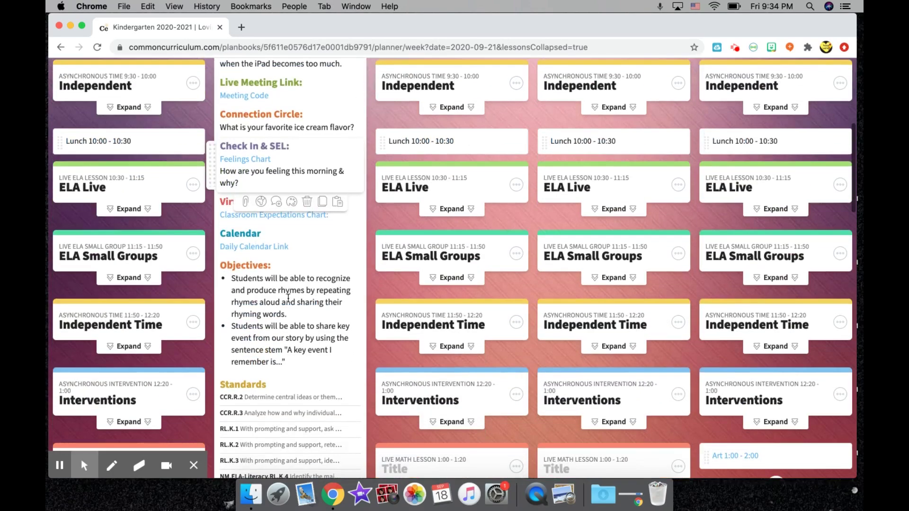
scroll(310, 258, up, 7)
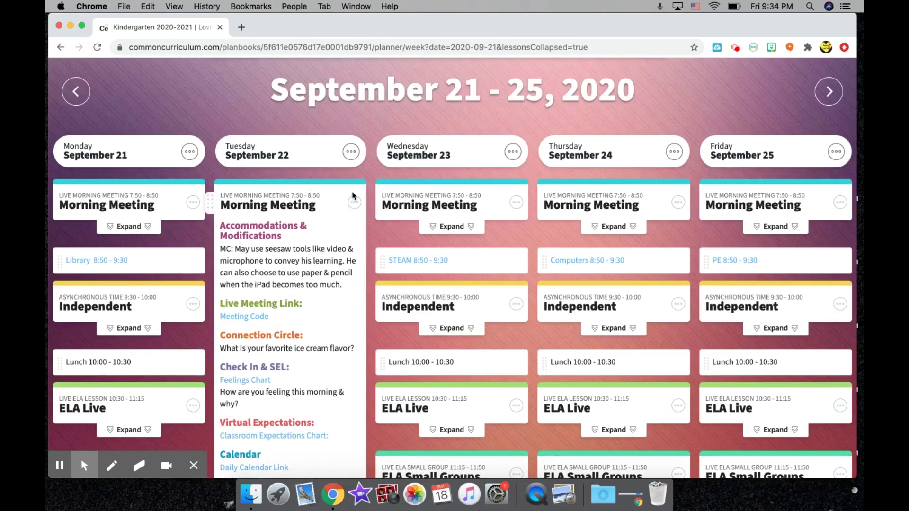
scroll(355, 196, up, 4)
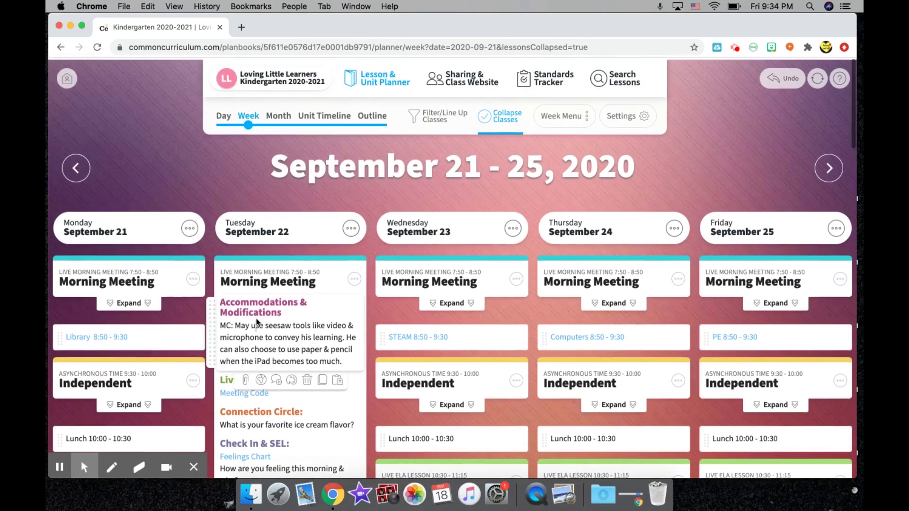
Step: Open the Accommodations & Modifications text of Tuesday's Morning Meeting for editing, and view that lesson's available actions
click(257, 324)
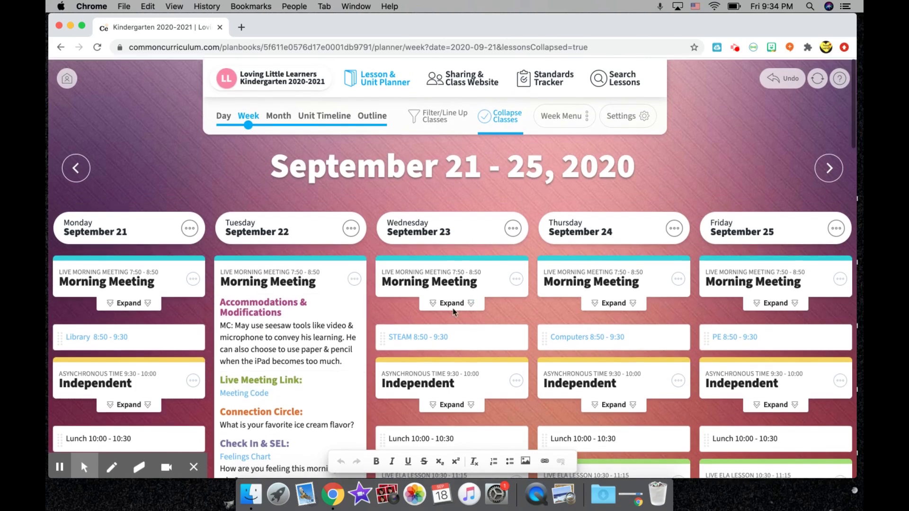
click(353, 278)
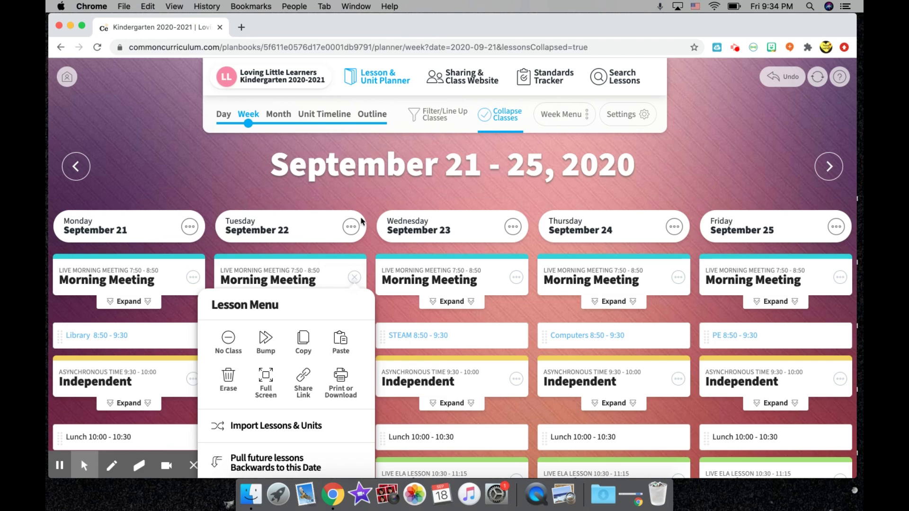
click(369, 194)
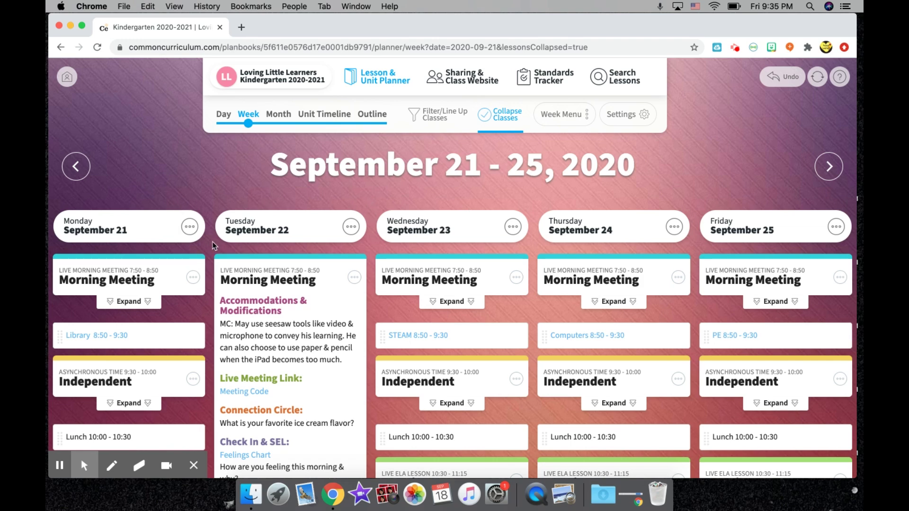
scroll(214, 246, down, 1)
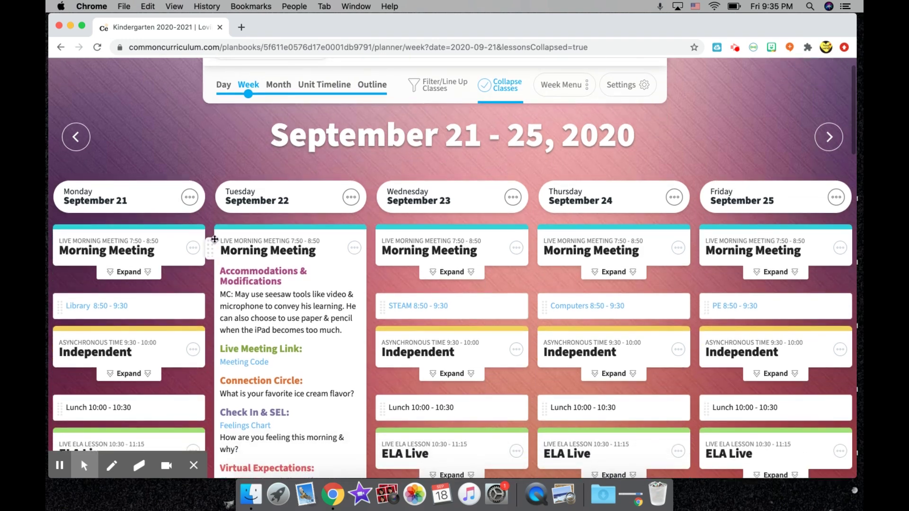
scroll(299, 233, down, 5)
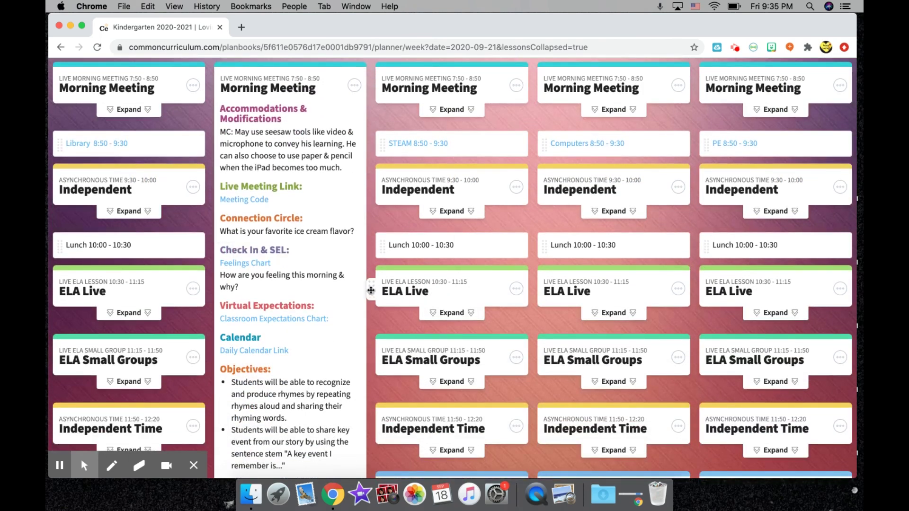
mouse_move(371, 289)
mouse_down()
mouse_move(376, 128)
mouse_move(369, 378)
mouse_move(381, 281)
mouse_up()
scroll(381, 281, up, 8)
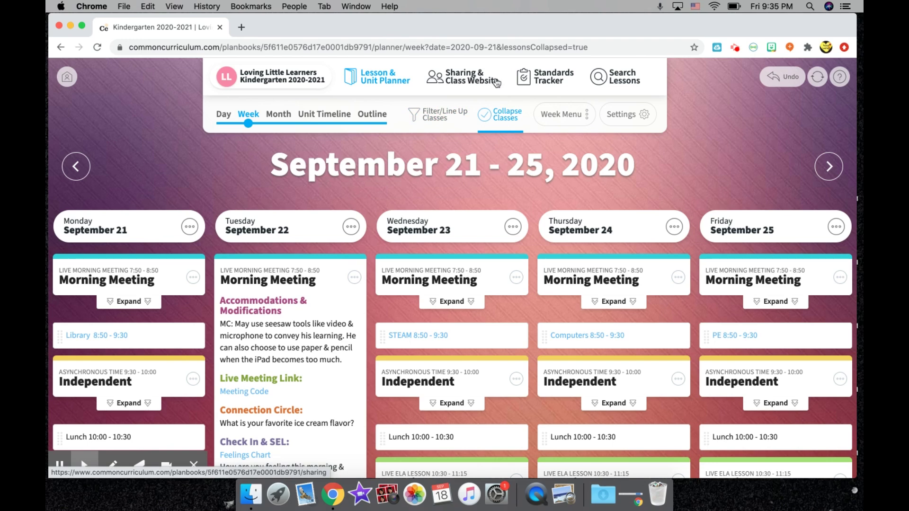
Step: Track the New Mexico English Language Arts & Literacy Grade K standards for the Live ELA Lesson 10:30 - 11:15 and Live Math Lesson 1:00 - 1:20 courses
click(554, 81)
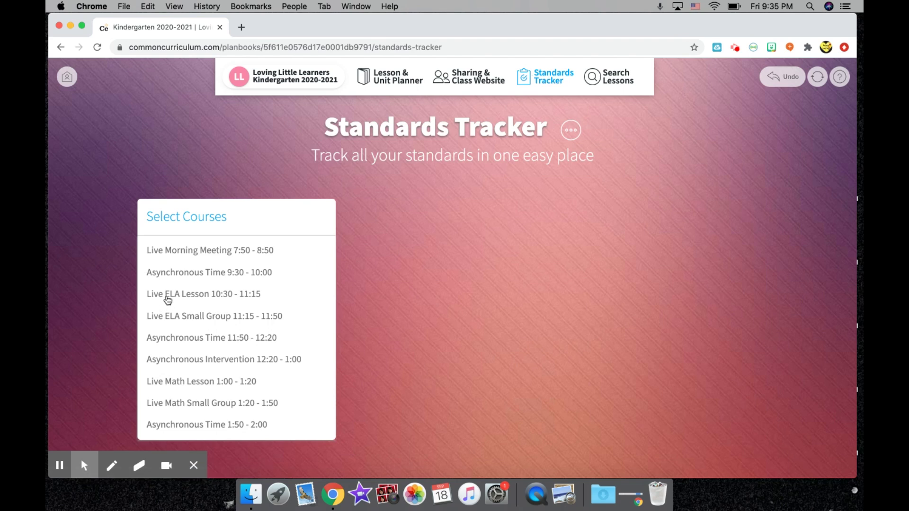
click(185, 297)
scroll(307, 308, down, 2)
click(193, 350)
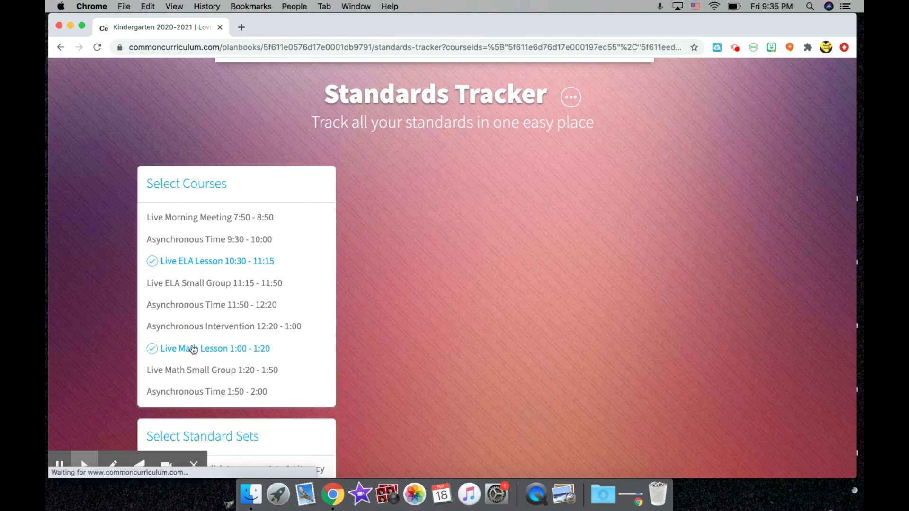
scroll(203, 349, down, 2)
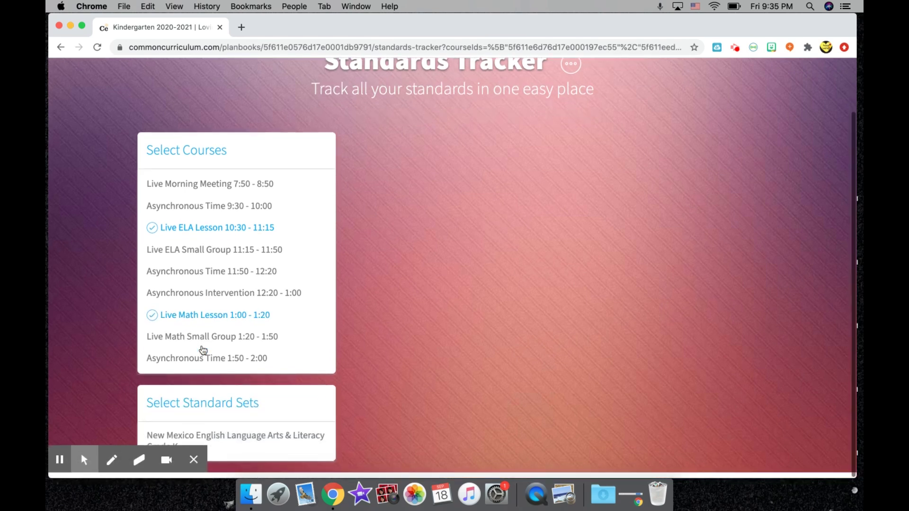
click(239, 442)
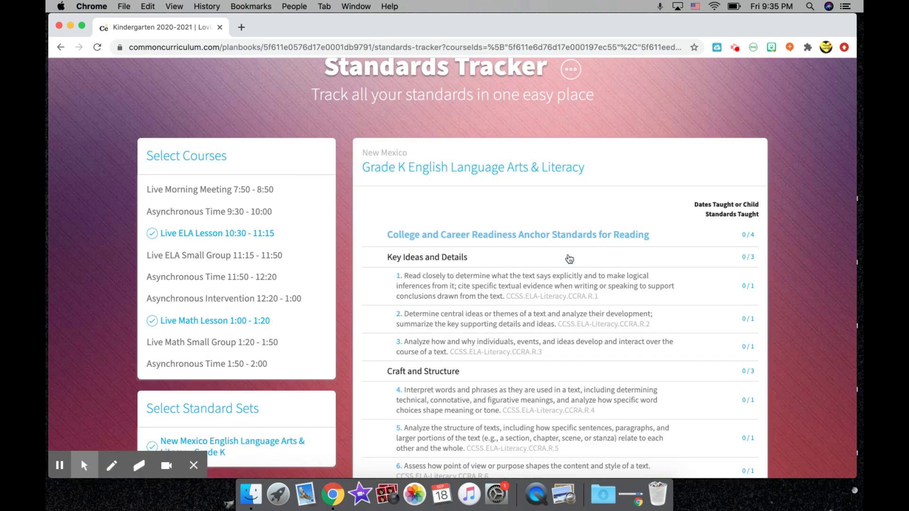
Step: Look through the Grade K English Language Arts & Literacy standards for the dates taught, down to the Foundational Skills section
scroll(569, 259, down, 4)
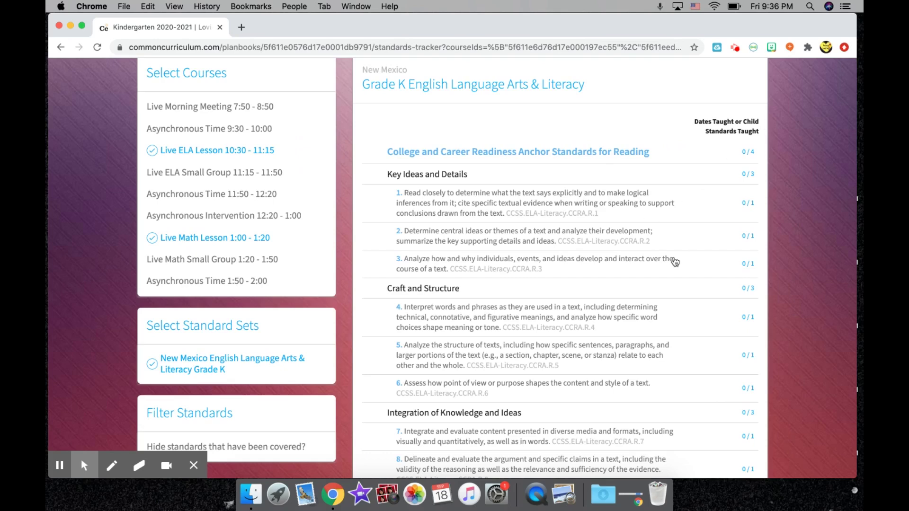
scroll(754, 256, down, 1)
scroll(755, 256, down, 15)
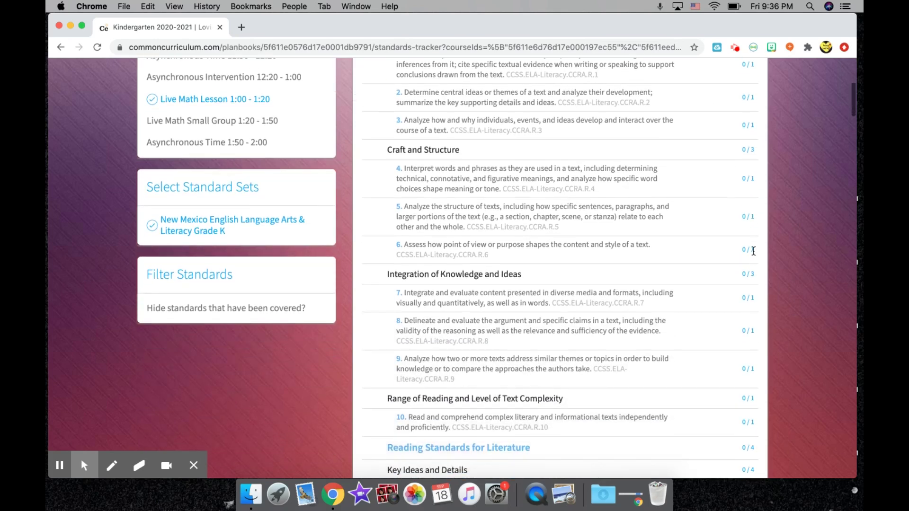
scroll(754, 255, down, 20)
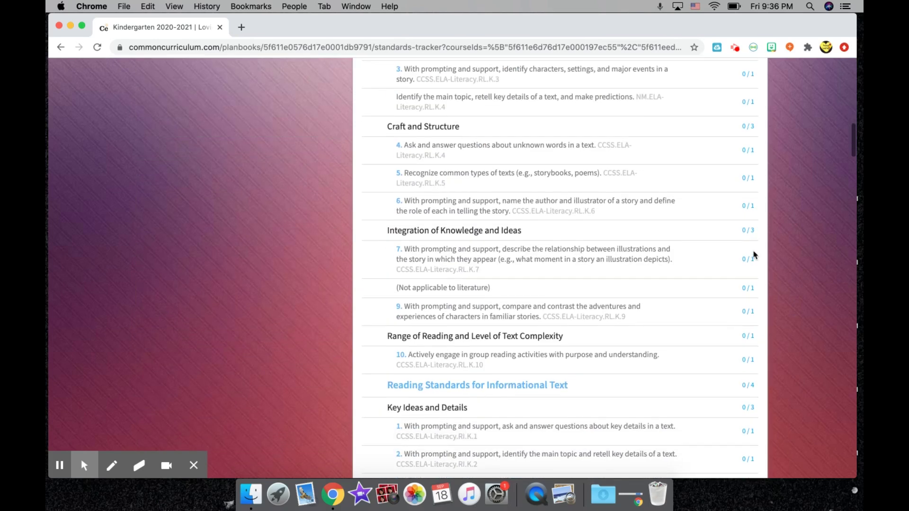
scroll(755, 263, down, 16)
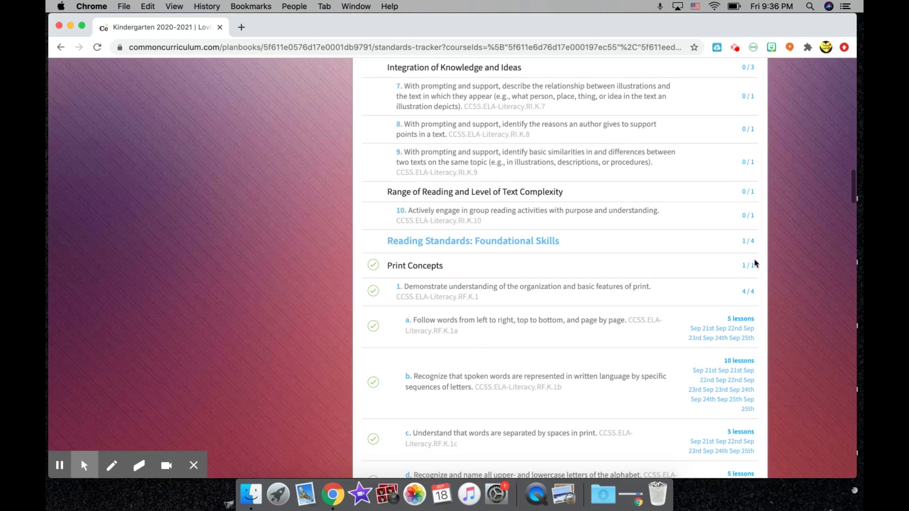
scroll(754, 261, down, 1)
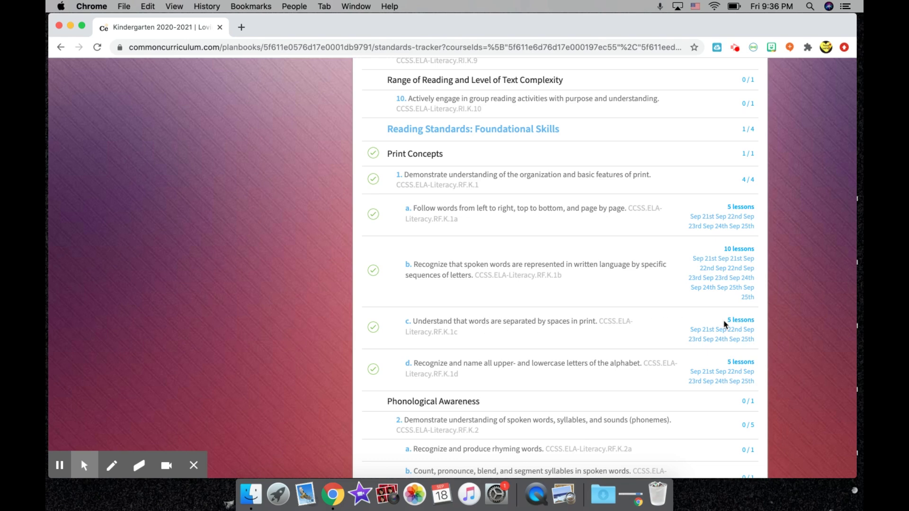
Step: Review the Grade K English Language Arts & Literacy standards for dates taught, from the Reading anchor standards through Phonics and Word Recognition
scroll(735, 322, up, 2)
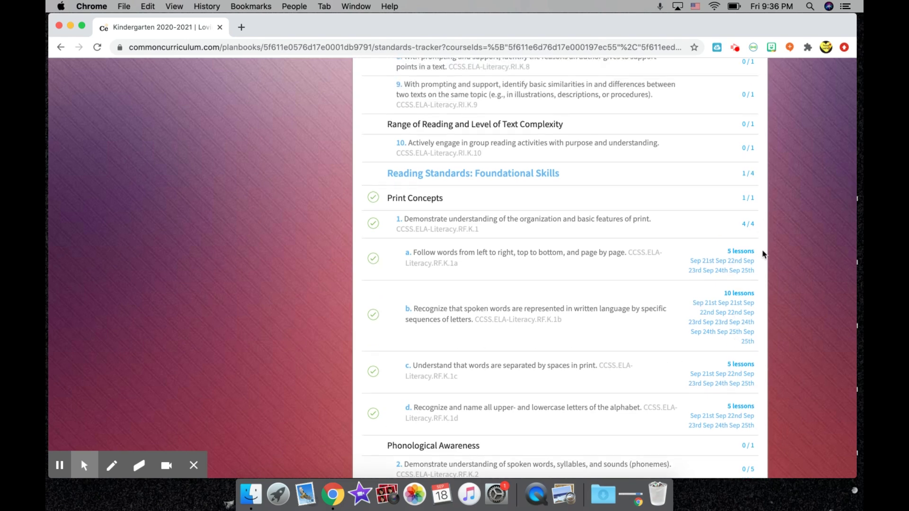
scroll(757, 255, down, 8)
scroll(758, 256, down, 10)
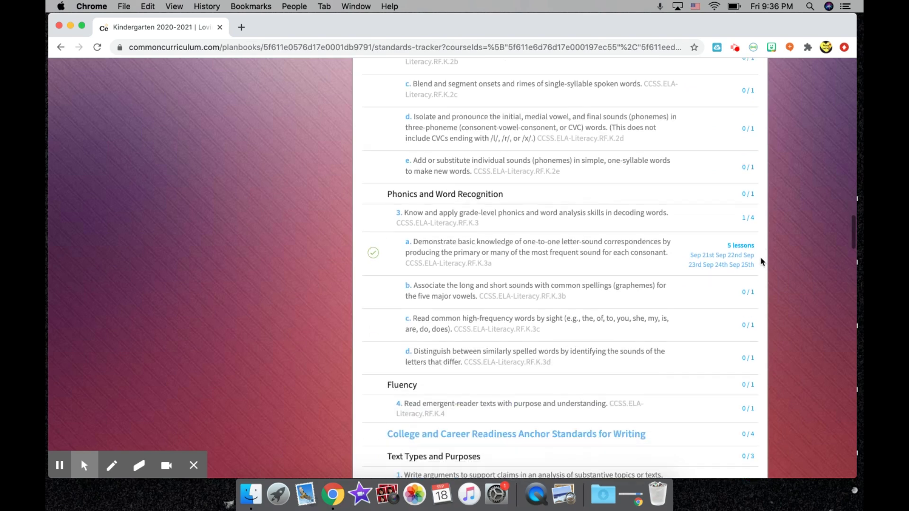
scroll(691, 243, up, 20)
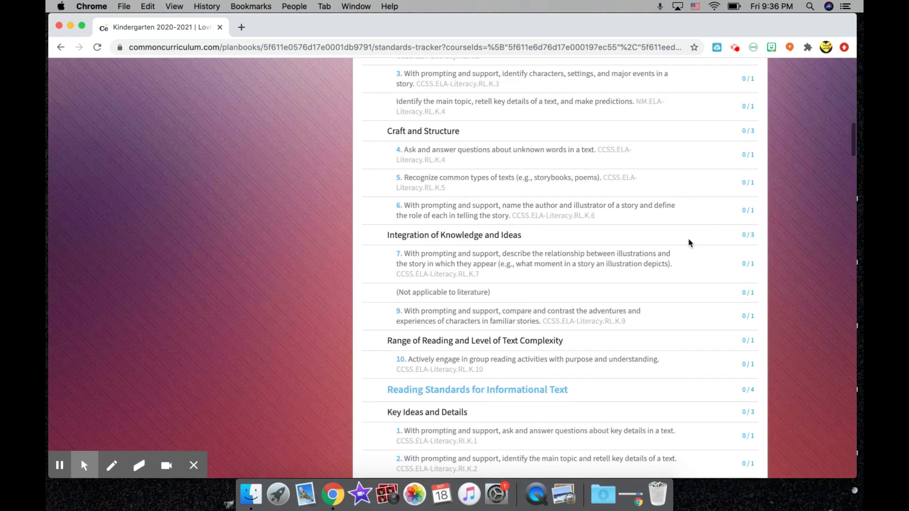
scroll(689, 243, up, 3)
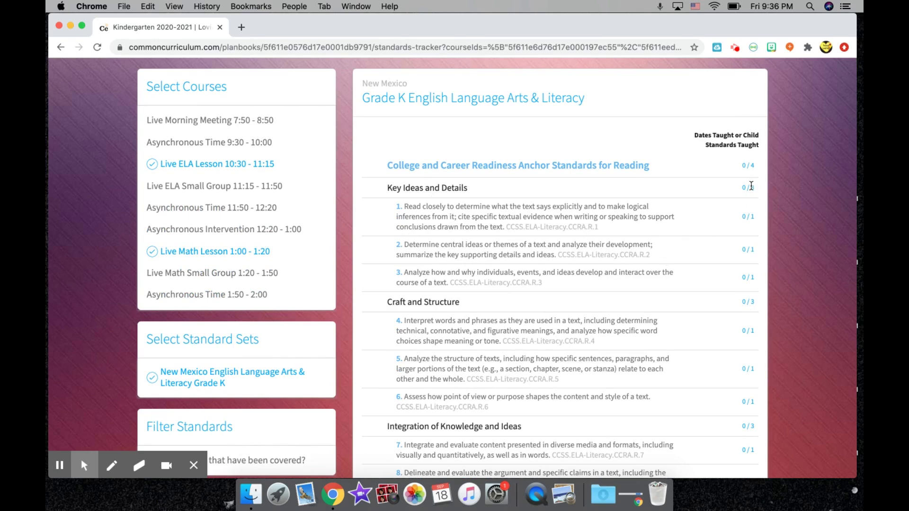
scroll(751, 185, down, 15)
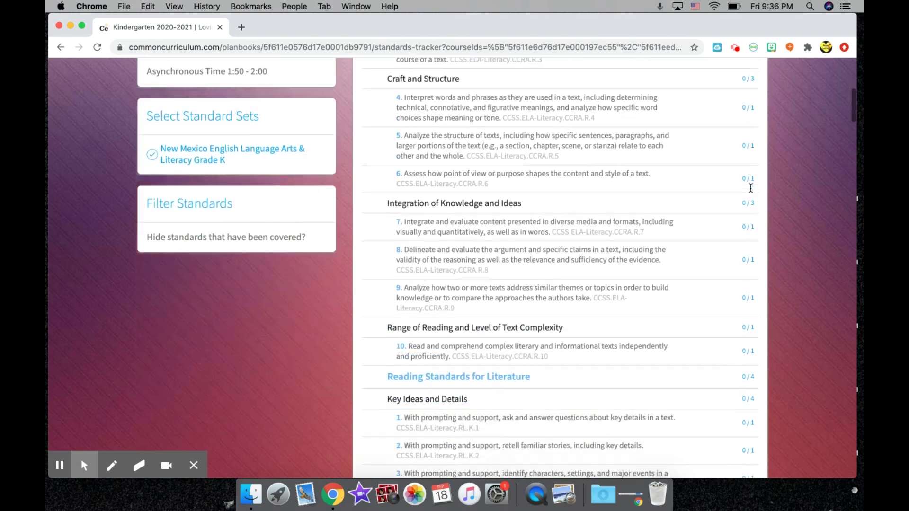
scroll(750, 189, down, 10)
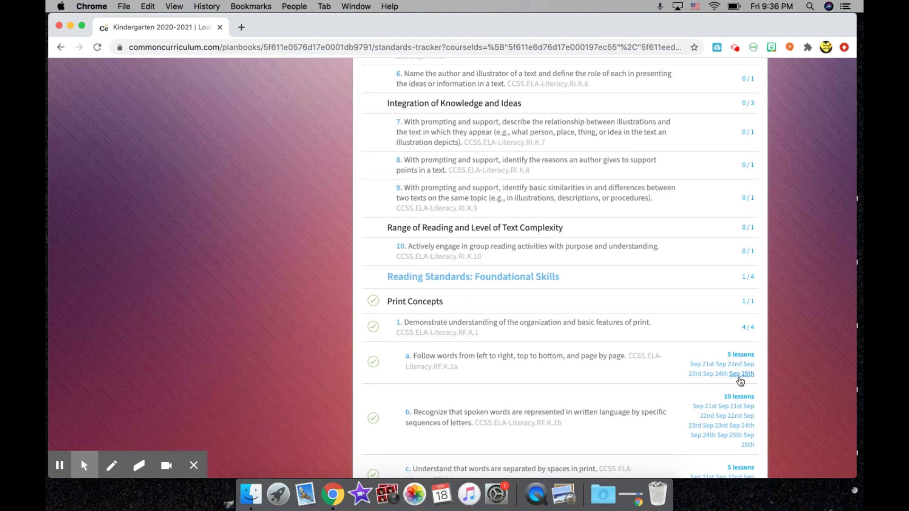
scroll(800, 197, up, 20)
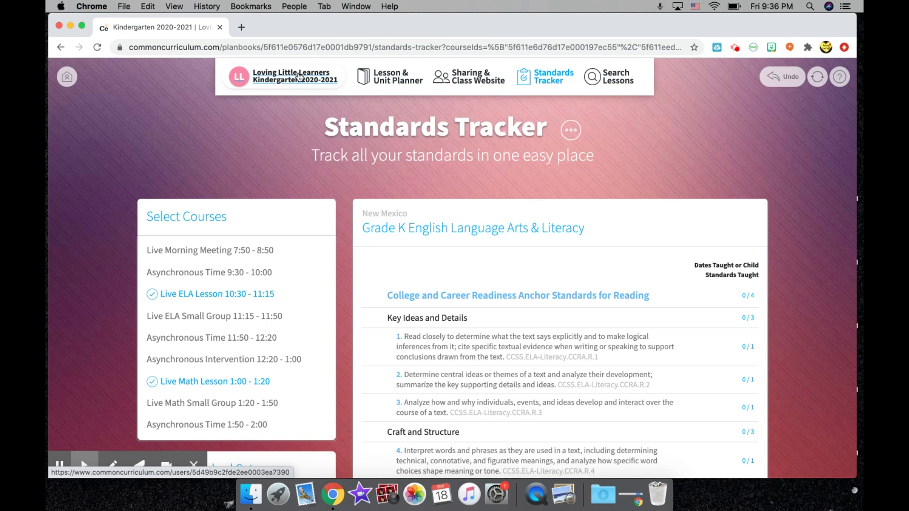
Step: Leave the Standards Tracker for the weekly planner, return to the planbooks list, and start a new planbook
click(388, 84)
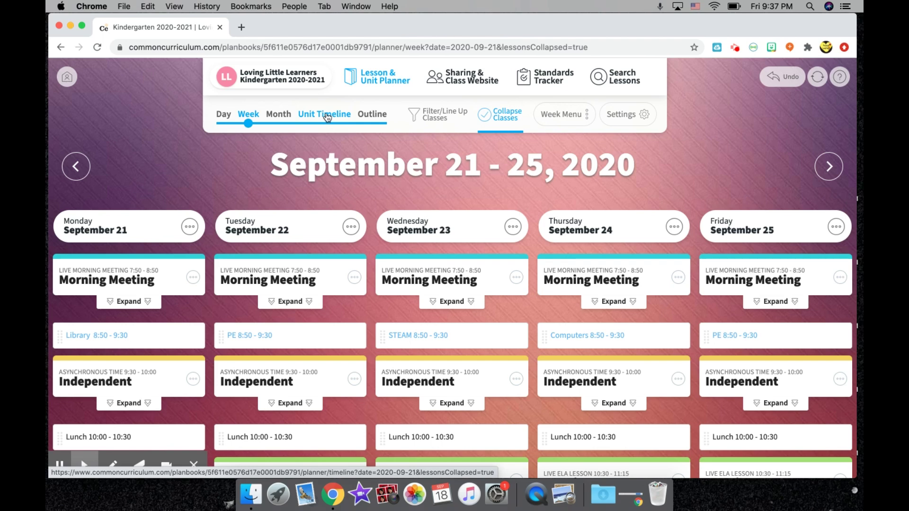
click(65, 78)
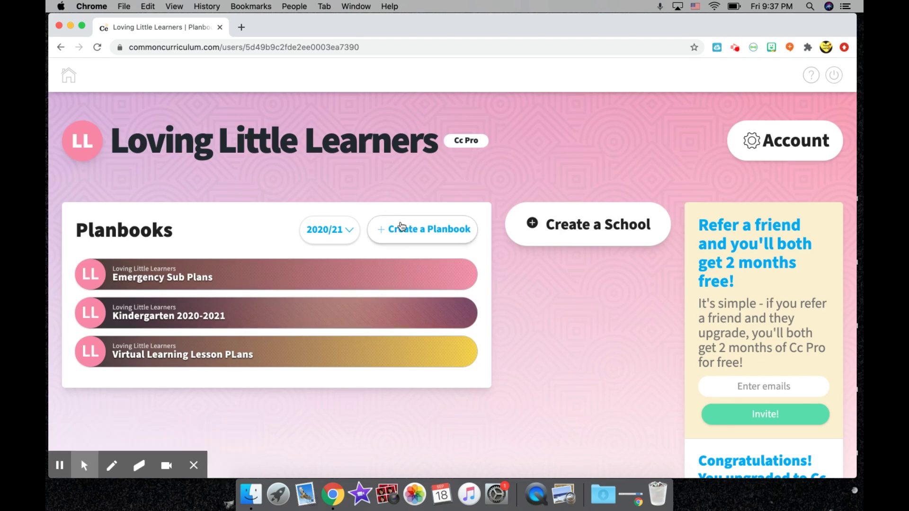
click(417, 235)
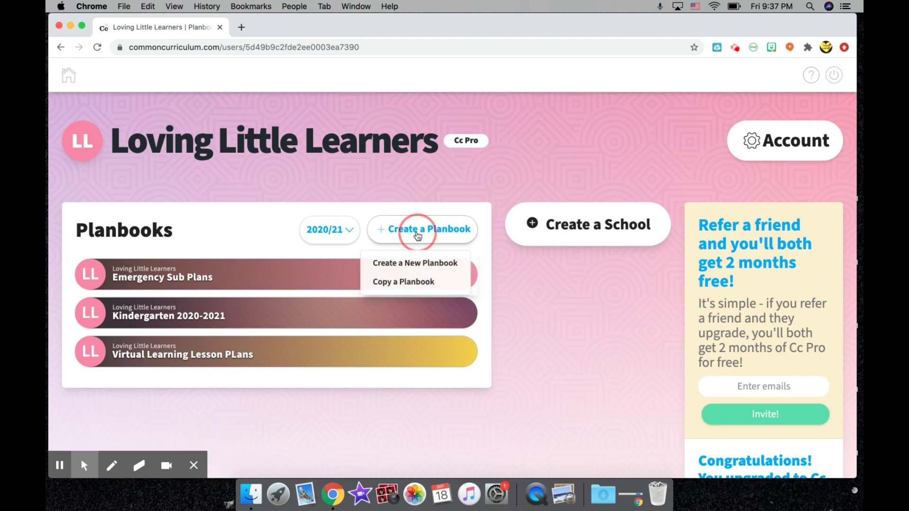
click(428, 263)
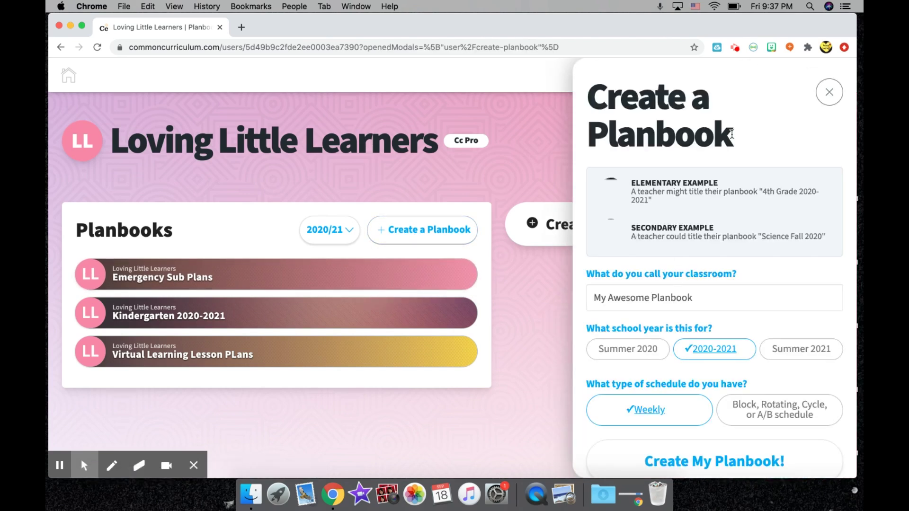
Step: Create the planbook as Tutorial Planbook for the 2020-2021 school year with a Weekly schedule
triple_click(699, 303)
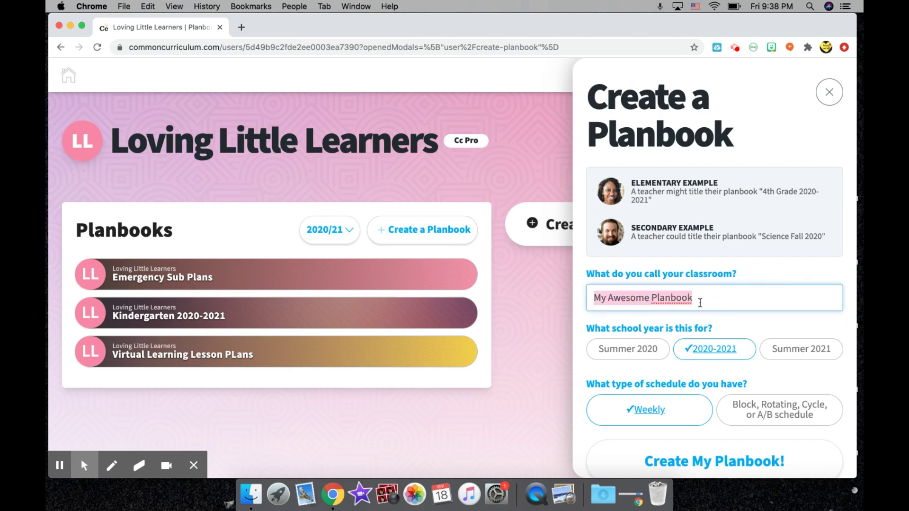
text(Tut)
text(orial PLan)
text(lanbook)
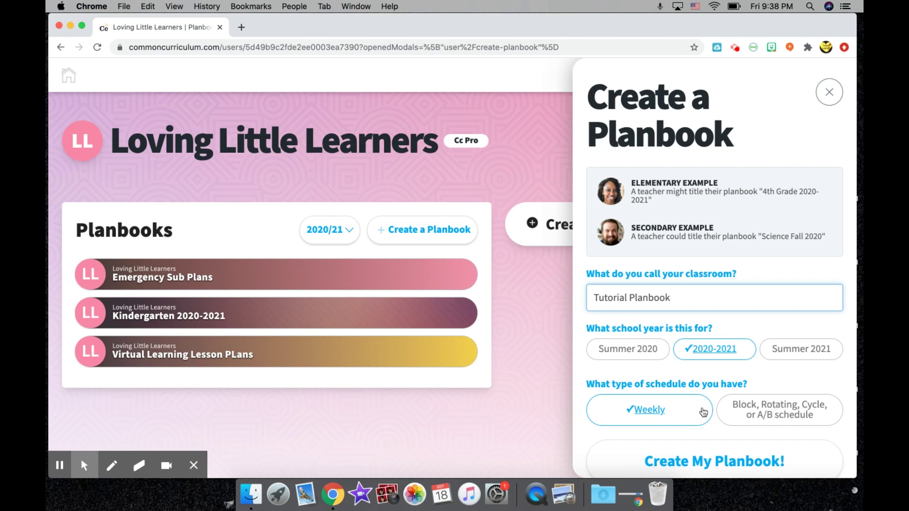
scroll(657, 413, down, 1)
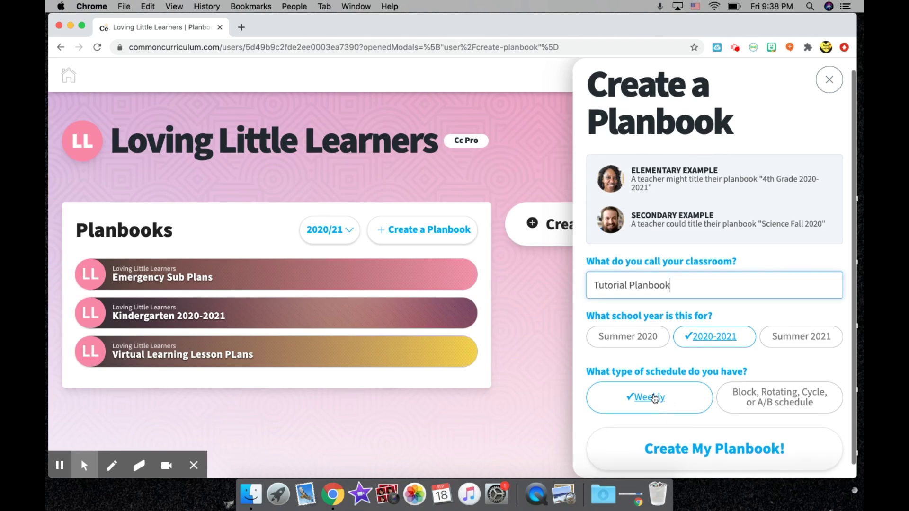
click(691, 452)
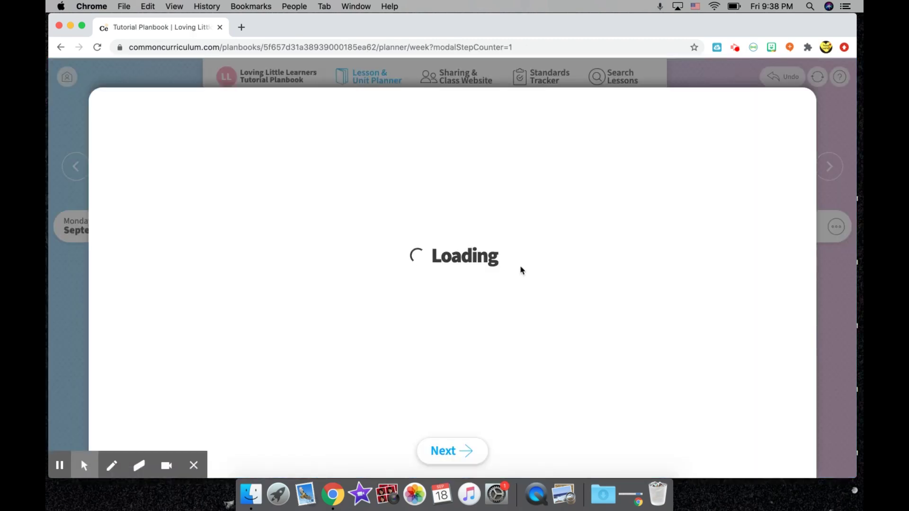
Step: Add the classes Morning Meeting, ELA, Small Groups, Science and Math to the new planbook
click(472, 448)
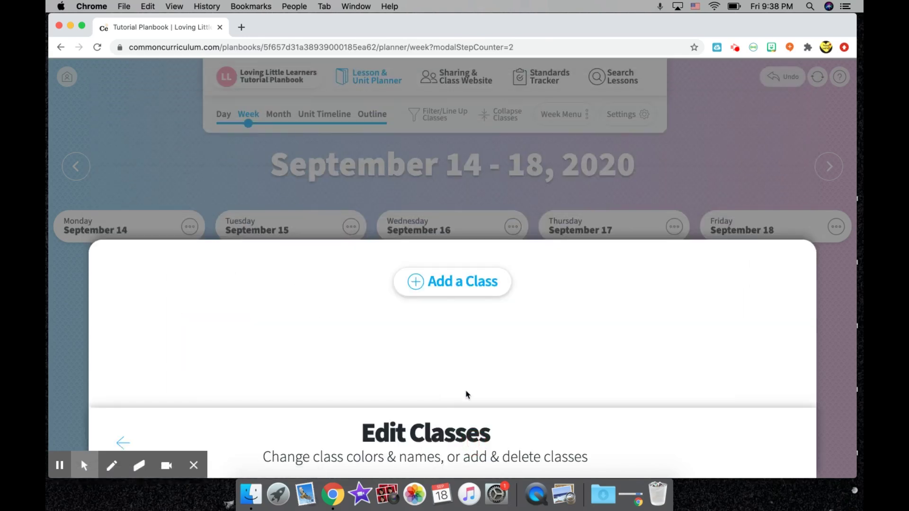
click(458, 284)
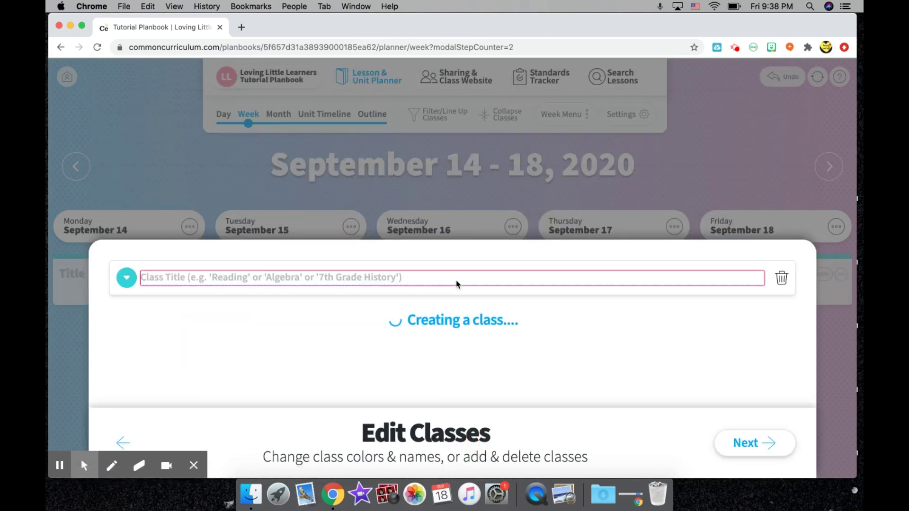
click(293, 279)
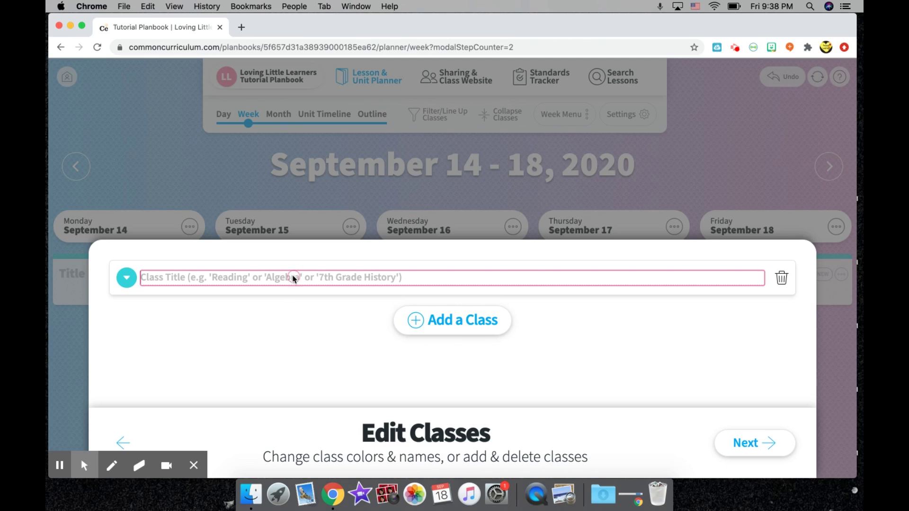
text(Morning Meeting)
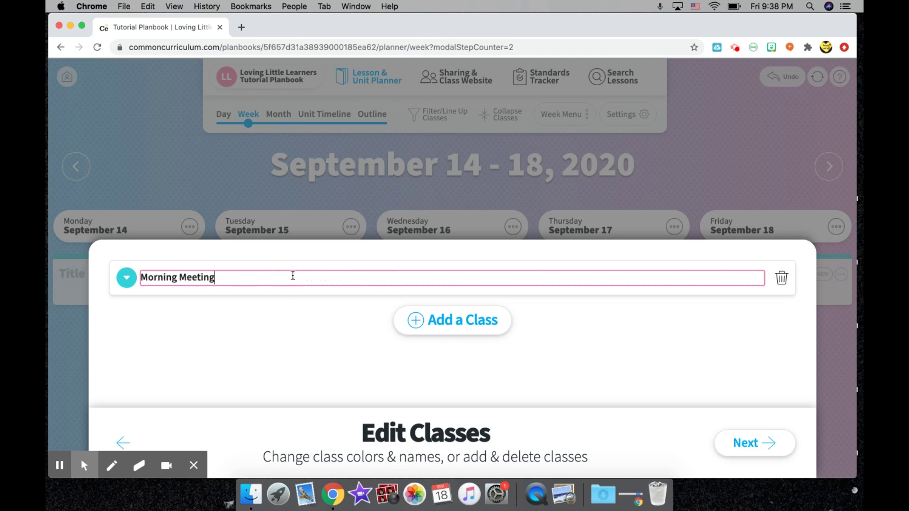
click(415, 314)
text(ELA)
click(429, 359)
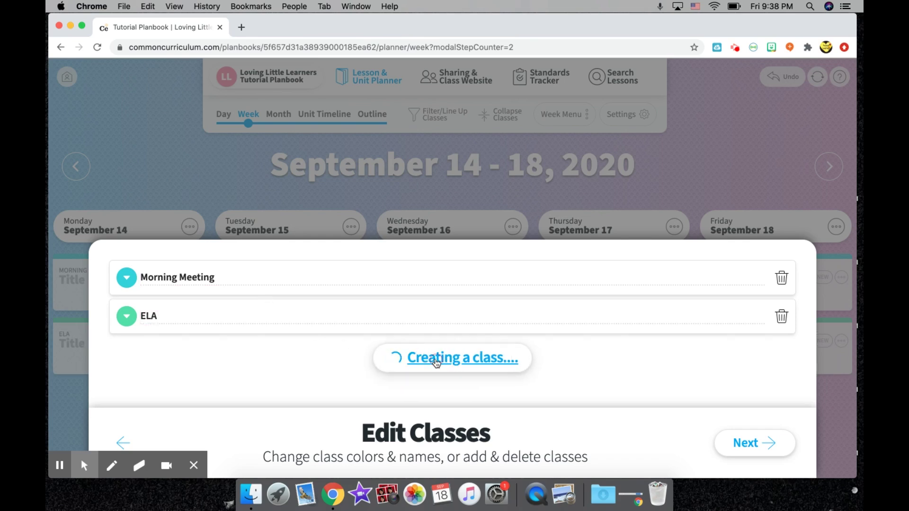
text(Small Groups)
click(408, 363)
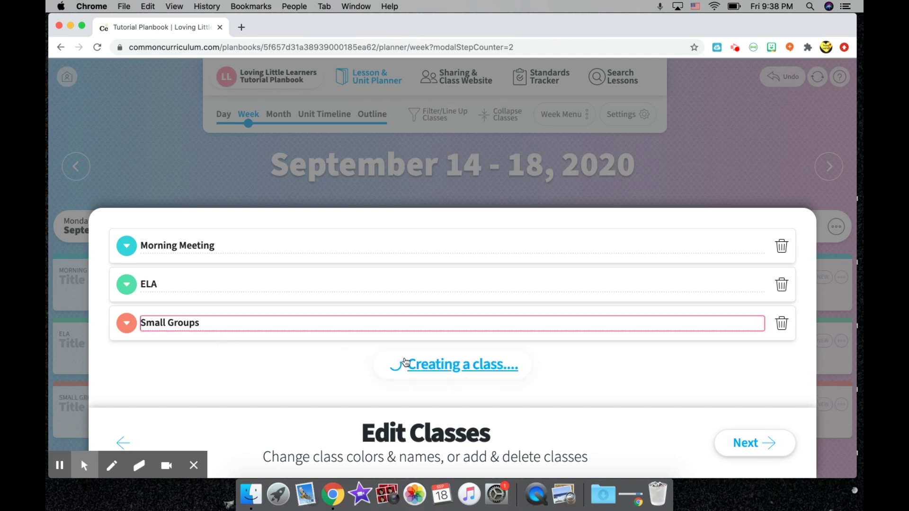
text(Science)
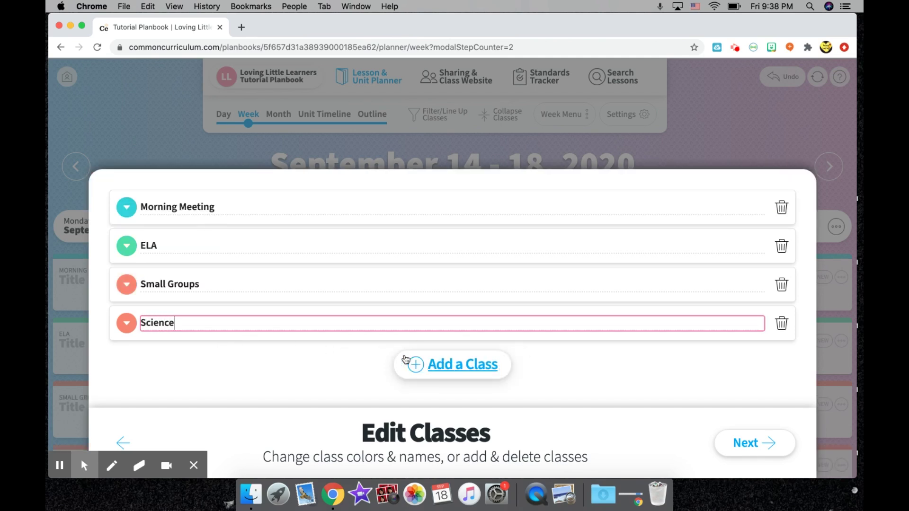
click(459, 361)
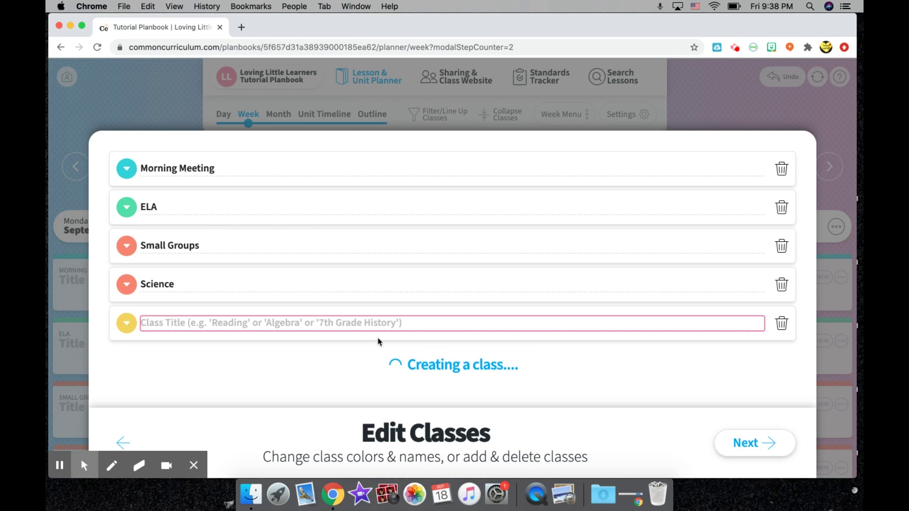
text(Math)
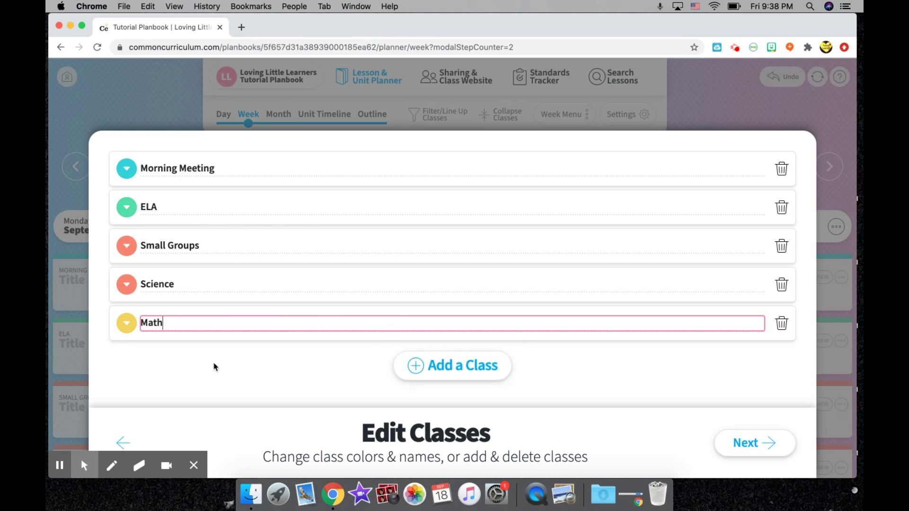
Step: Change the Science class color to light blue and accept the class list
click(127, 285)
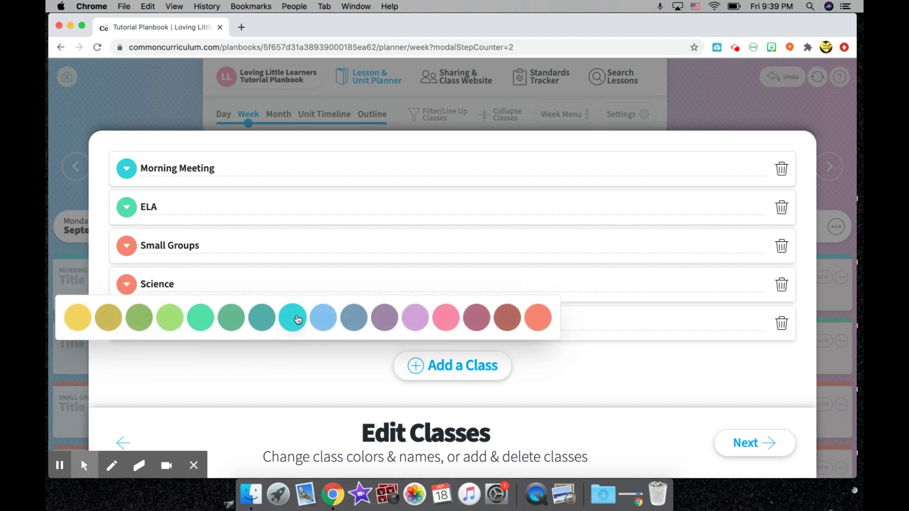
click(324, 317)
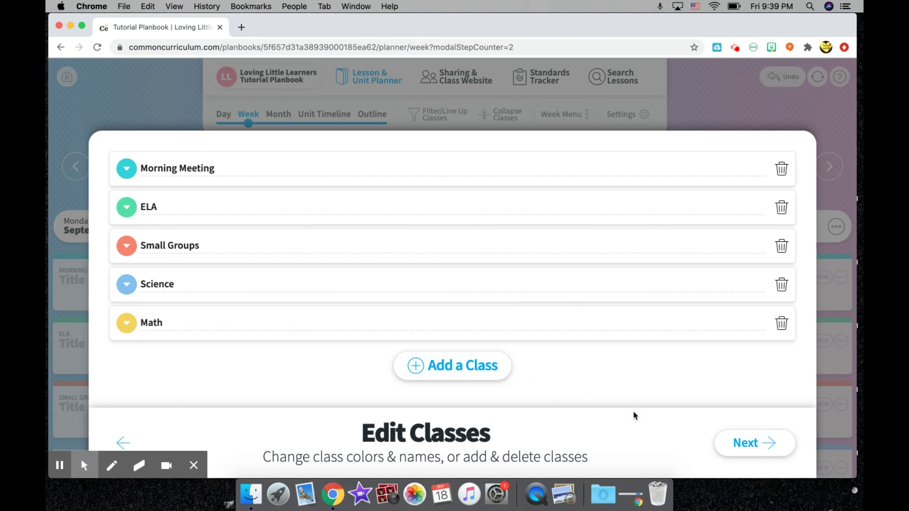
click(745, 442)
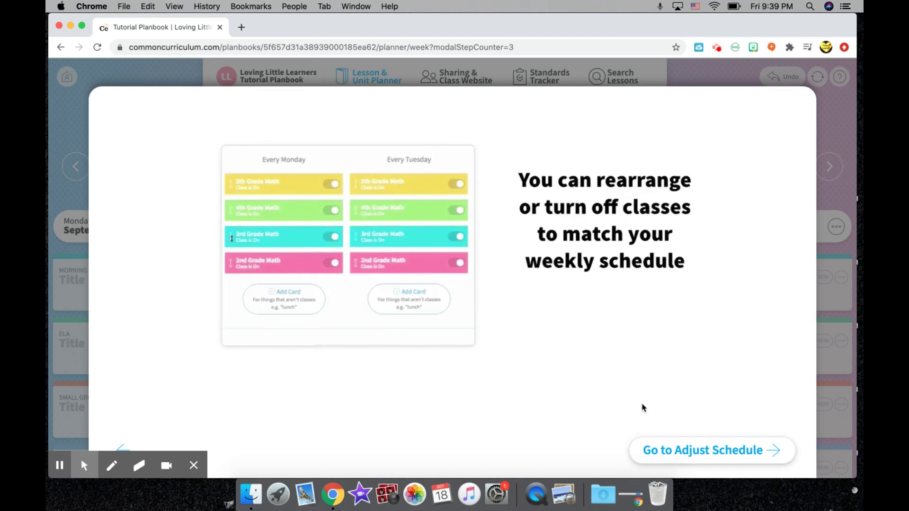
Step: In the class schedule, turn Math off for every Friday and add a Friday note card reading "Art 12:00 - 1:00"
click(692, 450)
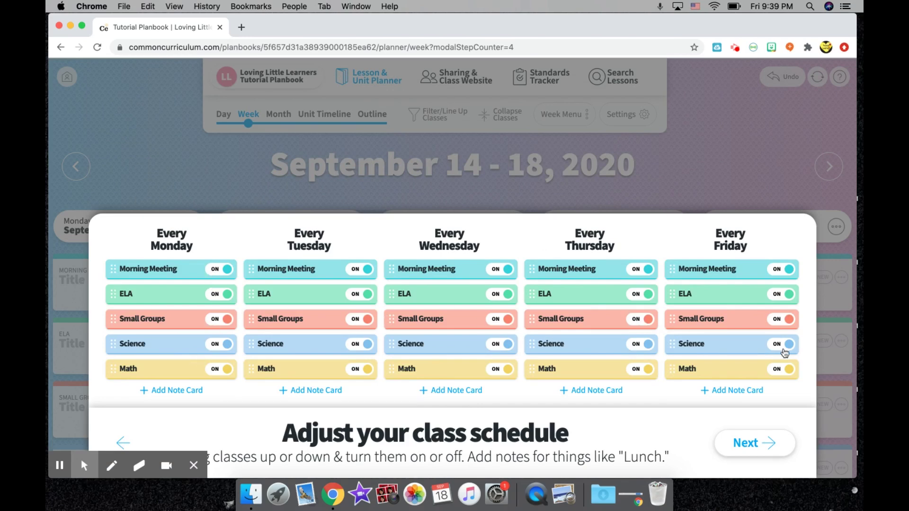
click(788, 369)
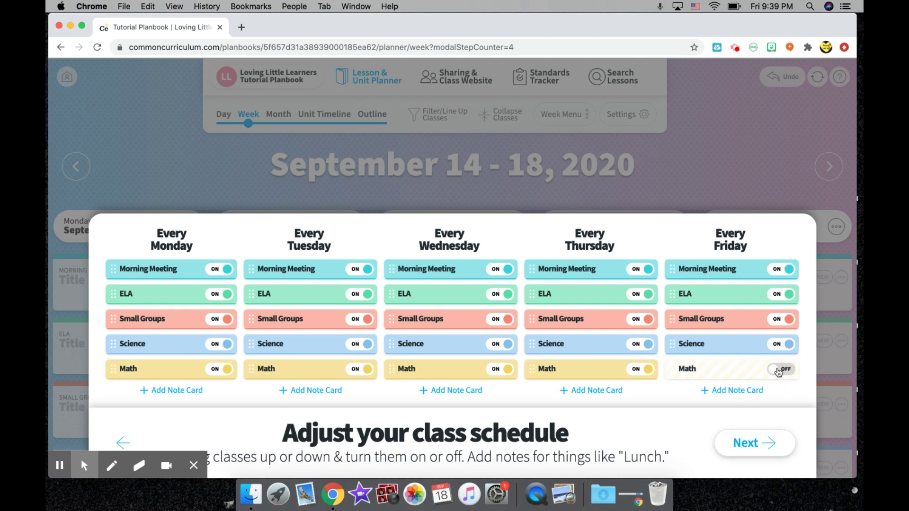
click(727, 393)
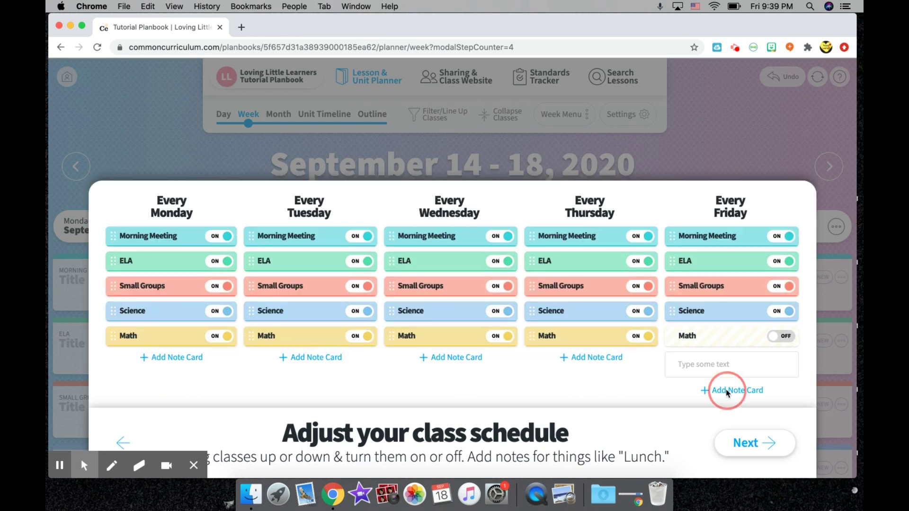
click(716, 367)
text(Art 12:00 - 1:00)
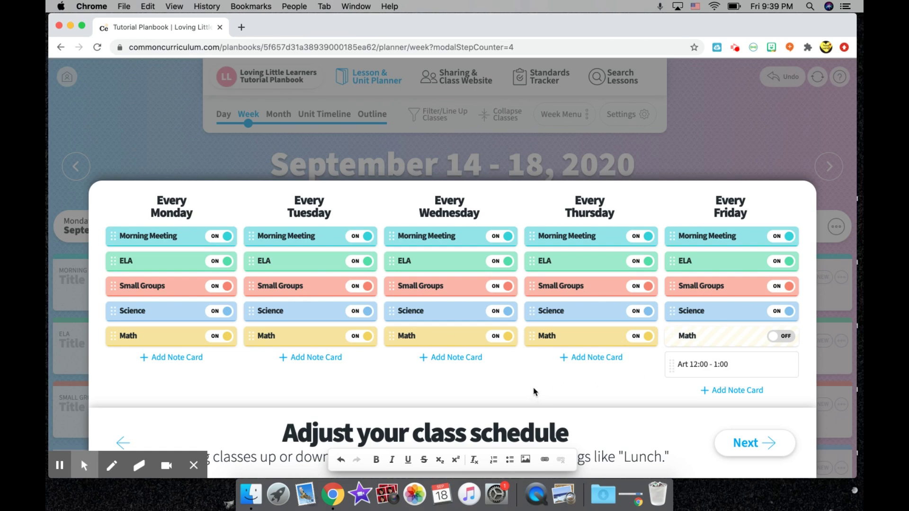
Step: Add a Monday note card reading "Computers 7:50 - 8:50" and place it between Morning Meeting and ELA
click(162, 358)
text(Computers 7:50 - 8:50)
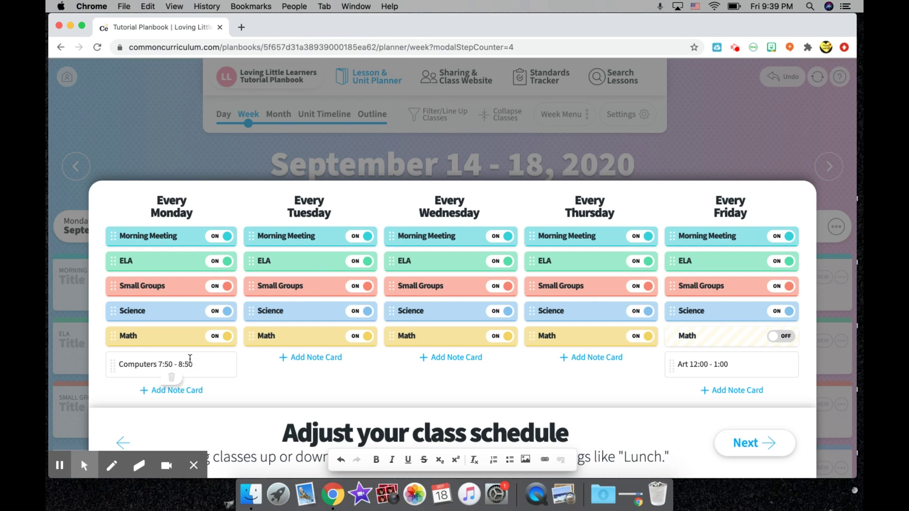
click(114, 365)
drag(113, 365, 114, 264)
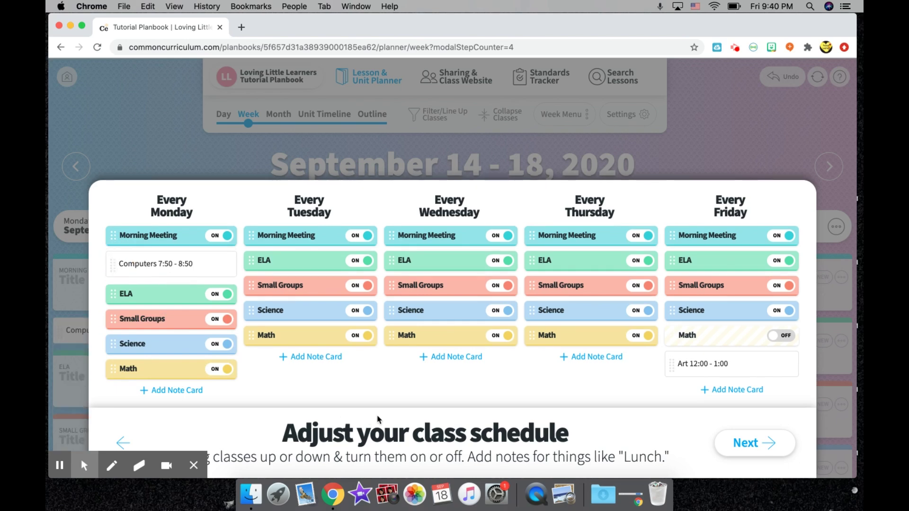
Step: Add a Monday note card reading "Lunch 11:00 - 11:30" and place it between Small Groups and Science
click(199, 391)
click(155, 364)
text(Lunch 11:00 - 11:30)
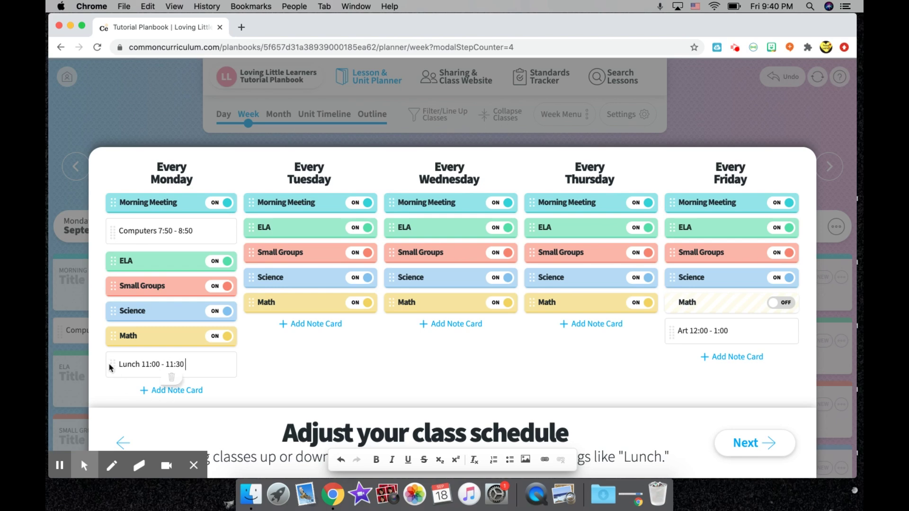
drag(111, 365, 113, 311)
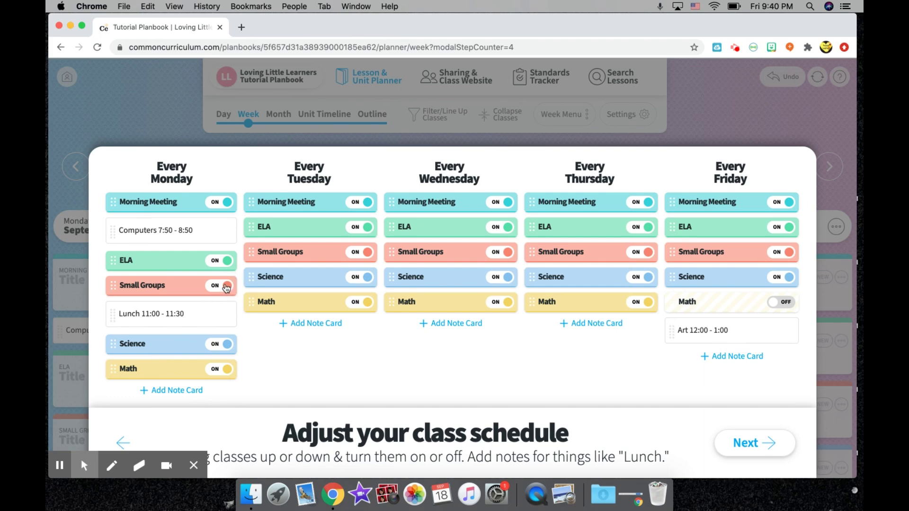
mouse_move(188, 313)
click(202, 229)
drag(201, 230, 120, 227)
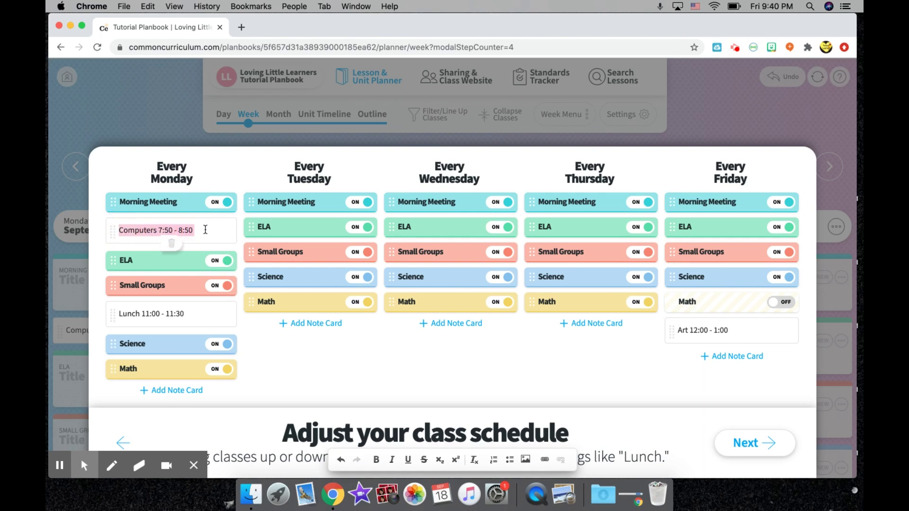
click(545, 461)
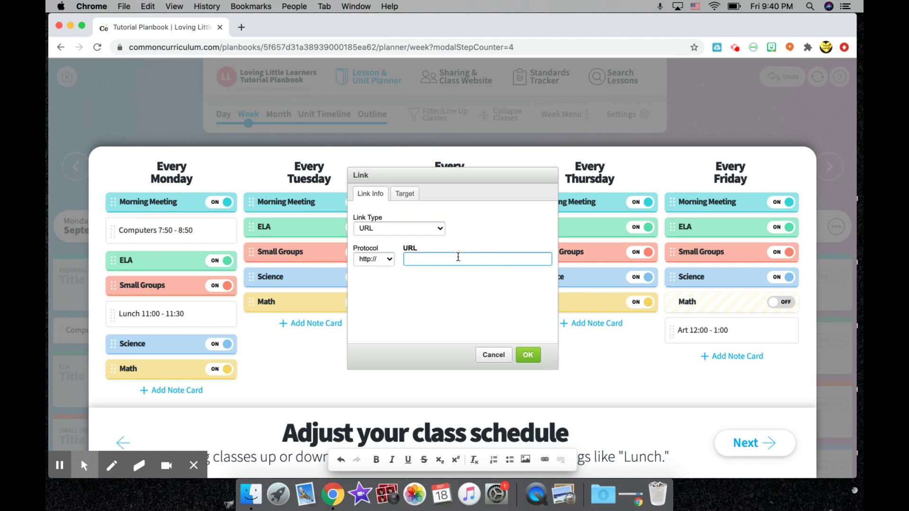
click(494, 356)
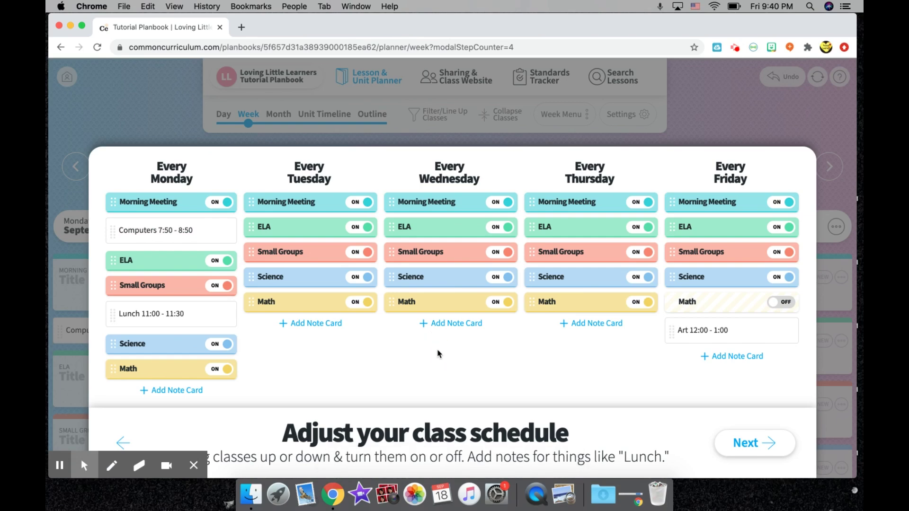
Step: Accept the weekly class schedule and continue past the templates introduction to choosing templates
mouse_move(219, 231)
click(748, 444)
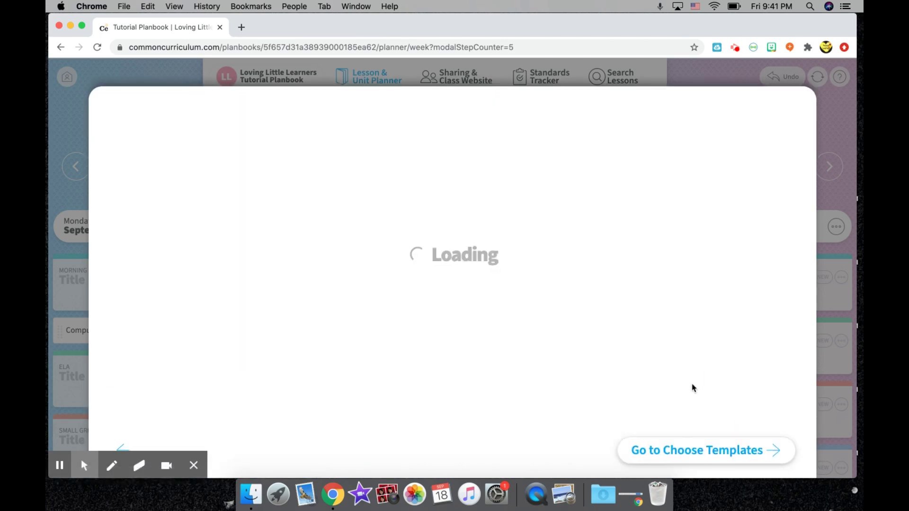
click(690, 450)
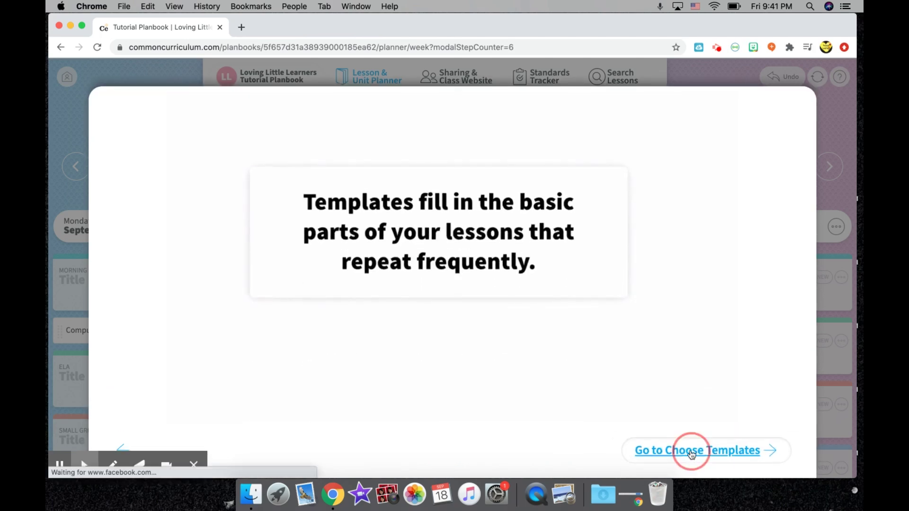
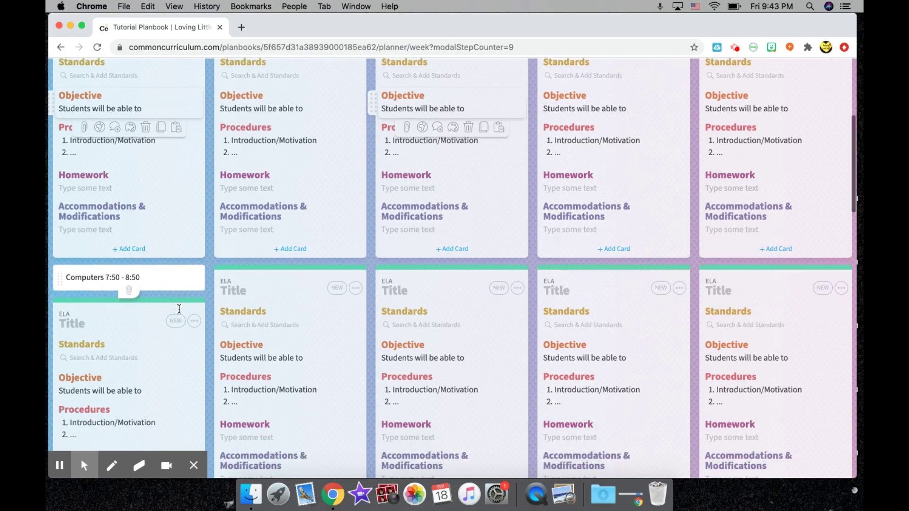
Step: Add the comment "Make sure to change ....." to the Accommodations & Modifications card of Tuesday's Morning Meeting
scroll(179, 309, up, 10)
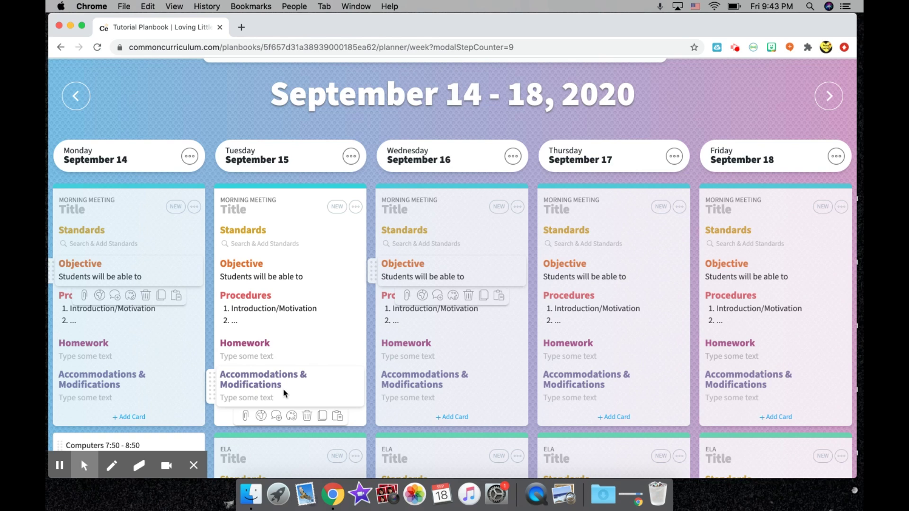
click(277, 416)
click(283, 447)
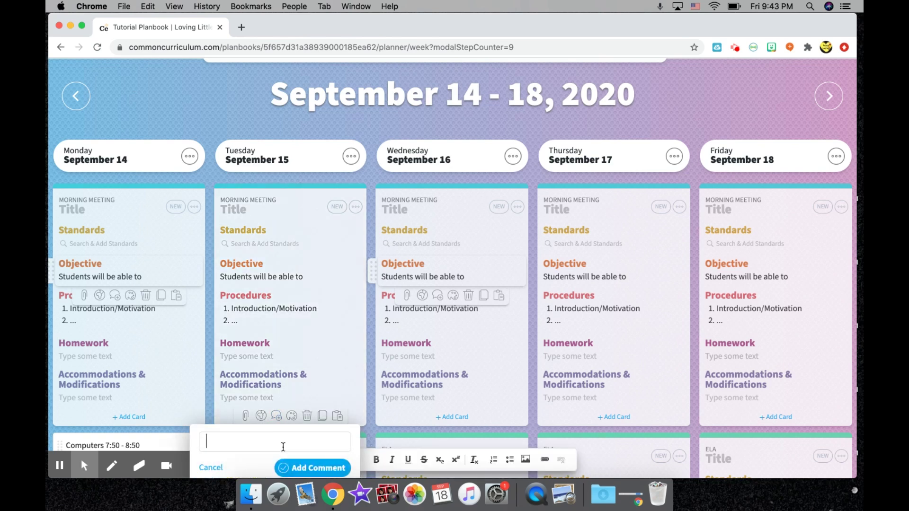
text(Make sure to change .....)
scroll(368, 401, down, 1)
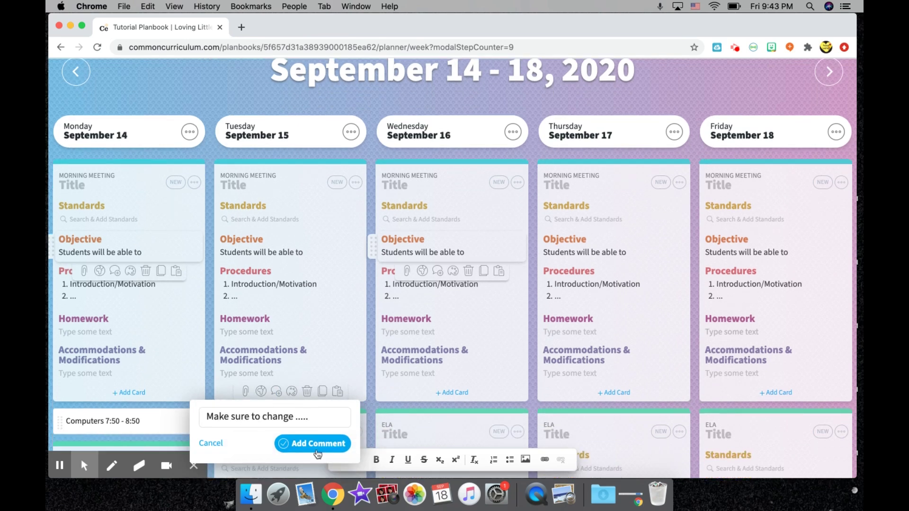
click(315, 444)
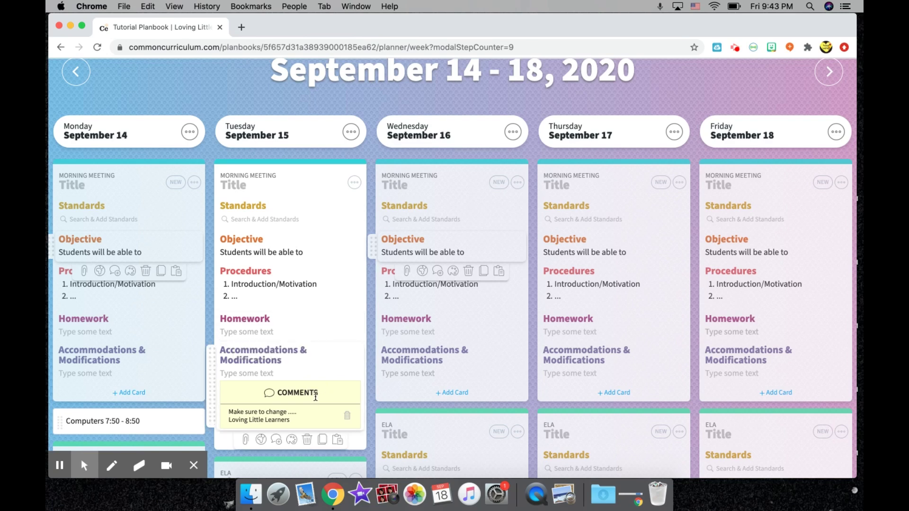
Step: Look through the week's lesson cards from Morning Meeting down to Science and return to the week header
scroll(315, 396, down, 5)
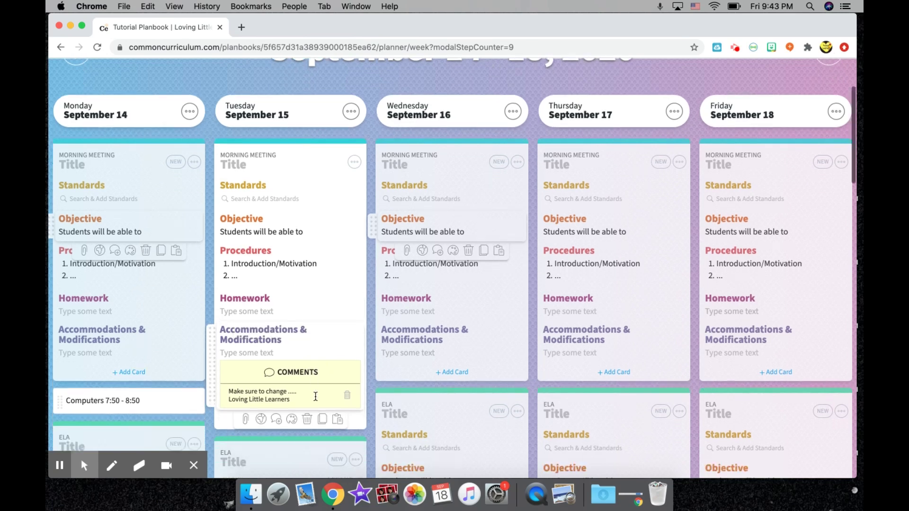
scroll(315, 396, down, 8)
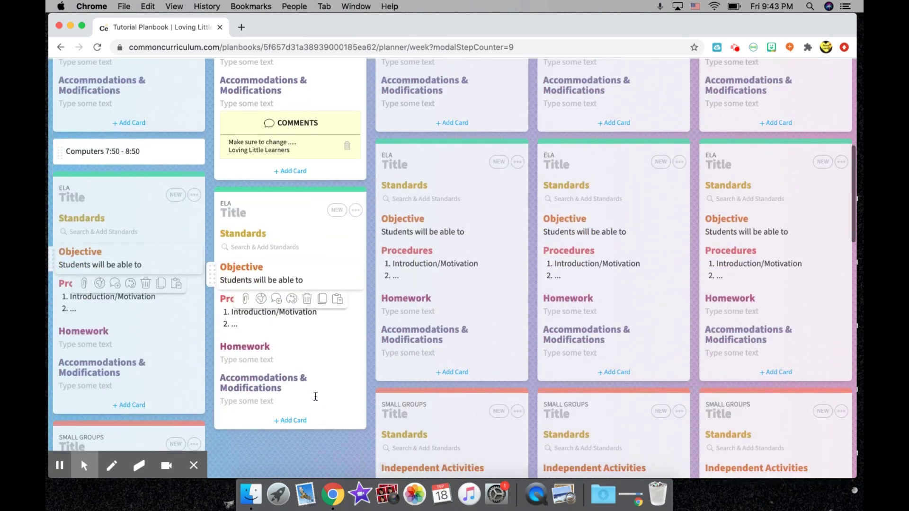
scroll(445, 383, down, 5)
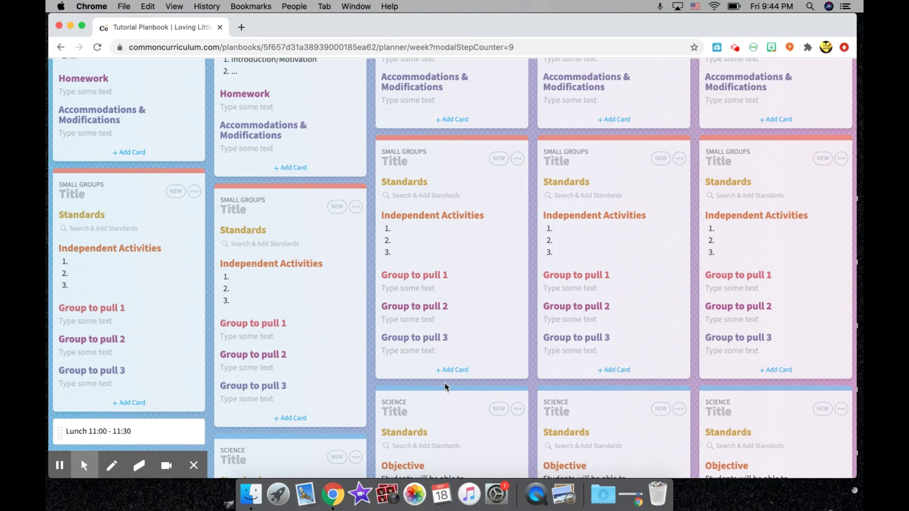
scroll(445, 386, down, 9)
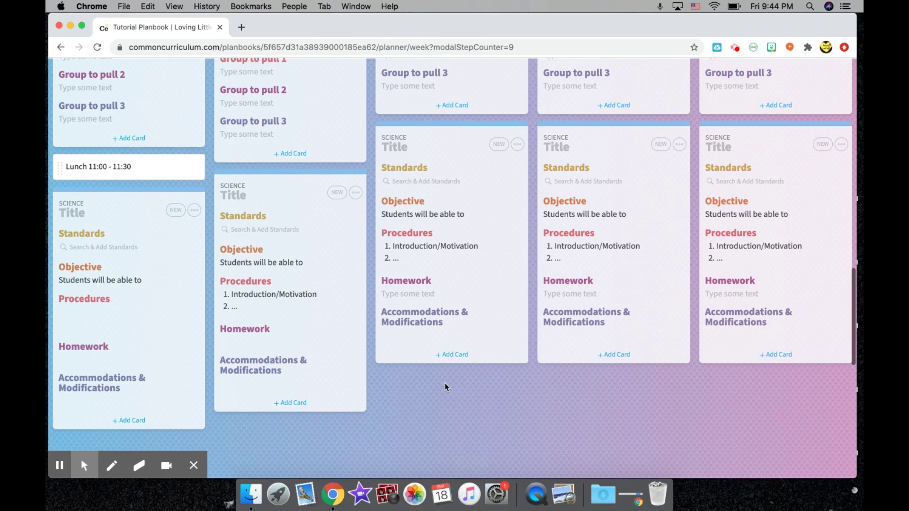
scroll(445, 387, up, 10)
scroll(445, 387, up, 8)
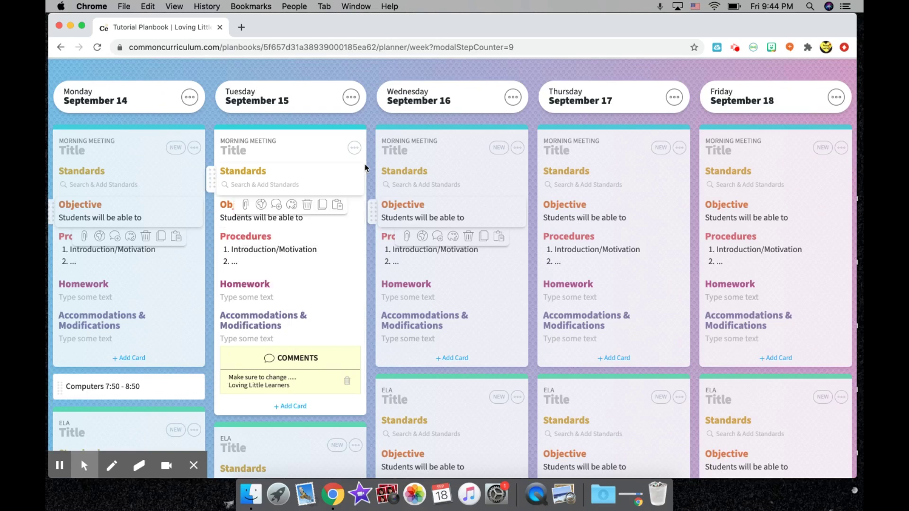
scroll(366, 166, up, 5)
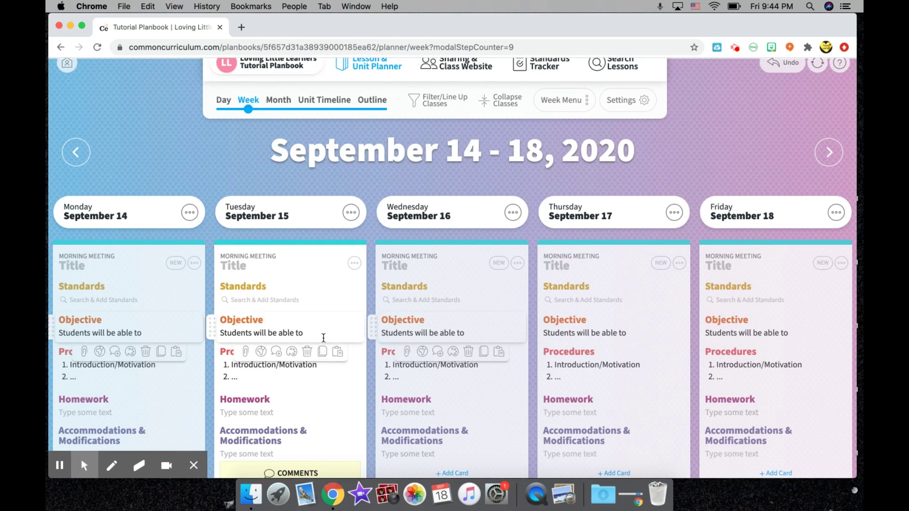
Step: View the attachment sources available for the Procedures card in Tuesday's Morning Meeting, and close the list
drag(305, 334, 262, 335)
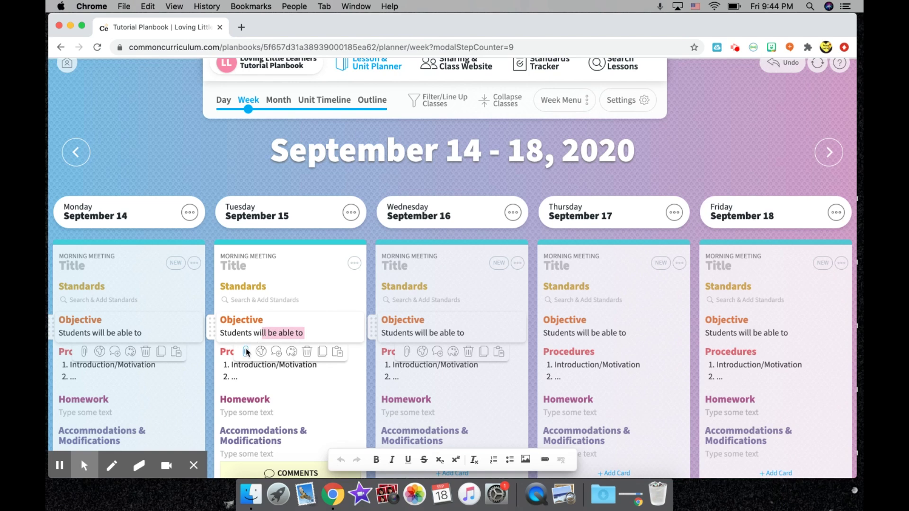
click(322, 331)
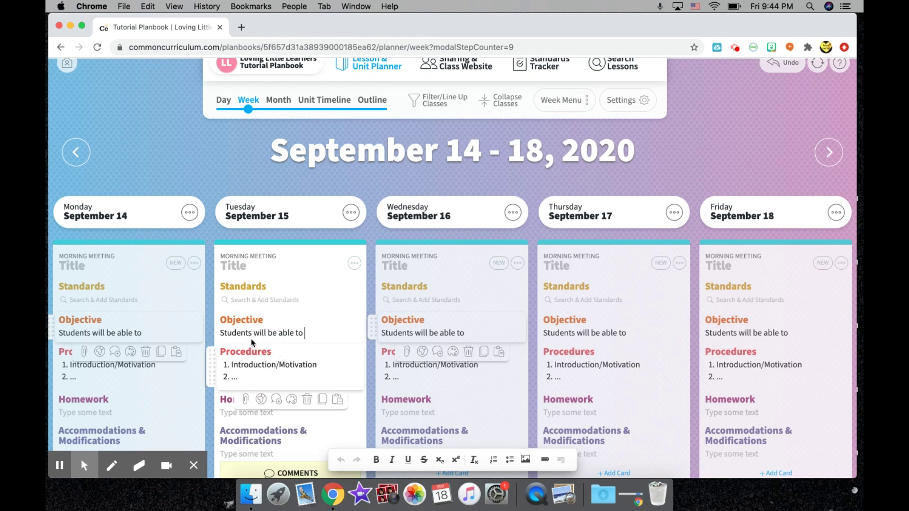
click(245, 400)
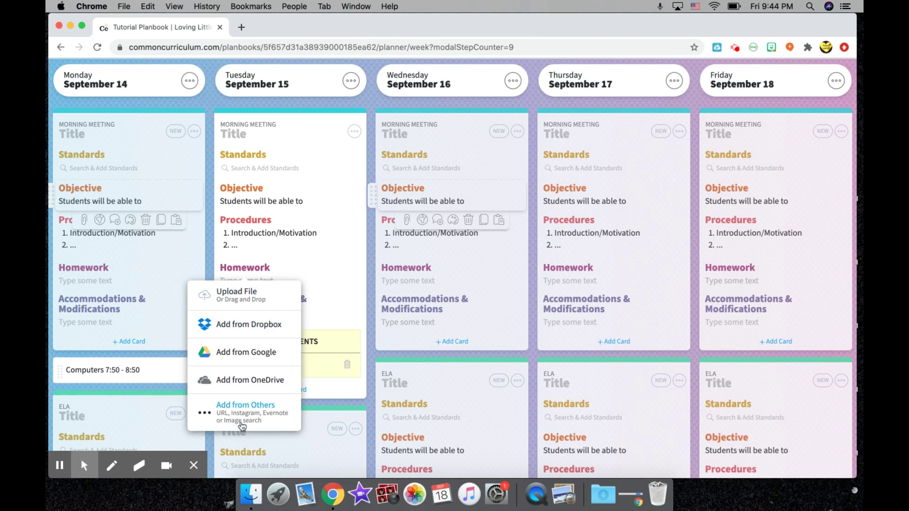
click(306, 256)
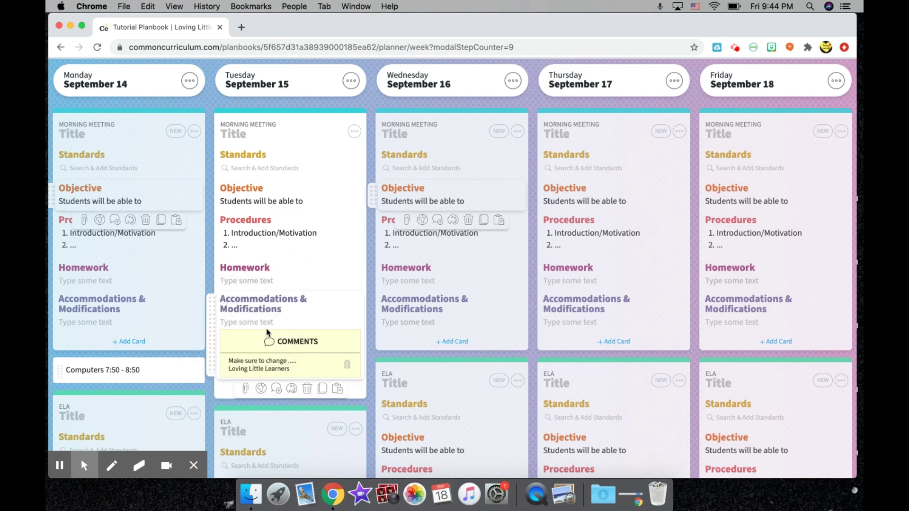
Step: Select the "Introduction/Motivation" text in Tuesday's Morning Meeting Procedures to examine the text formatting options, and deselect it
scroll(267, 332, up, 5)
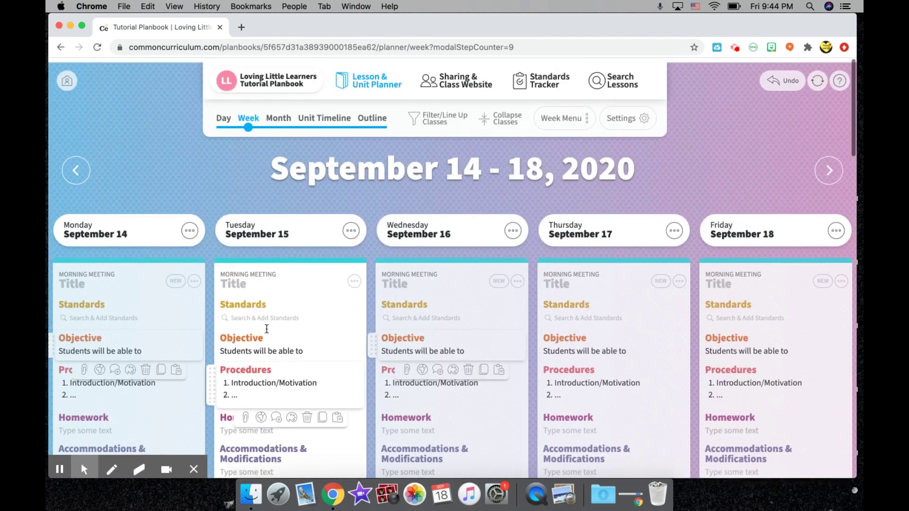
scroll(267, 329, down, 1)
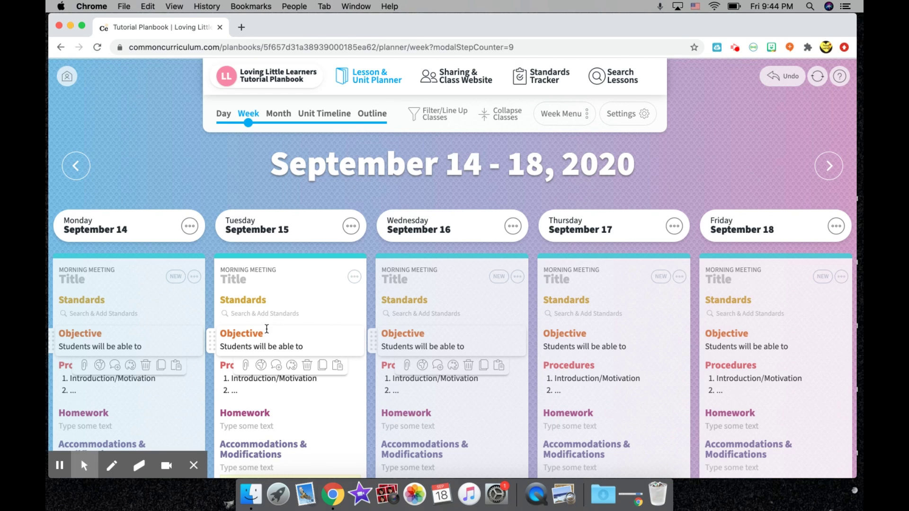
scroll(266, 329, down, 5)
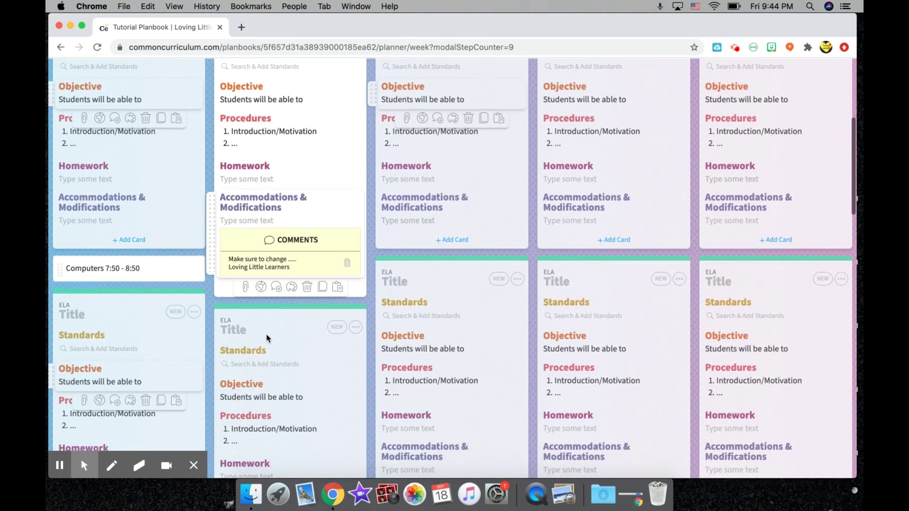
scroll(267, 338, up, 3)
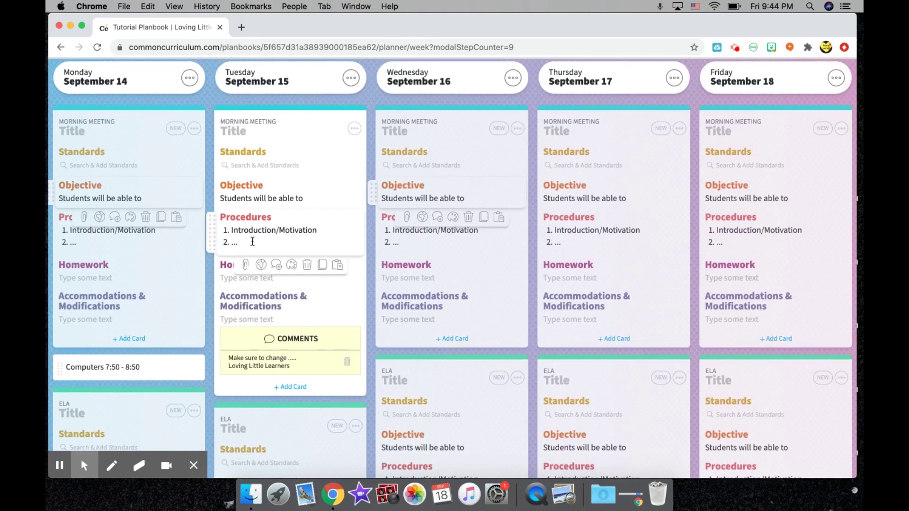
click(252, 241)
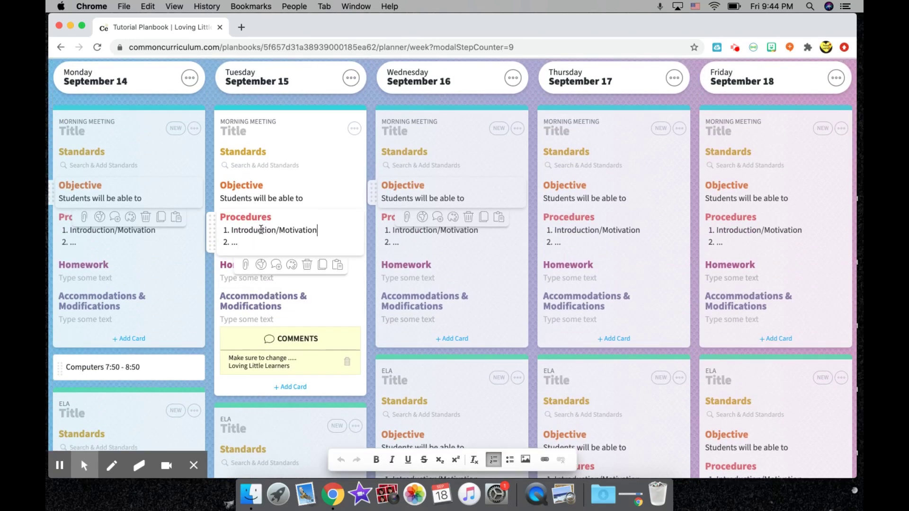
drag(261, 230, 225, 231)
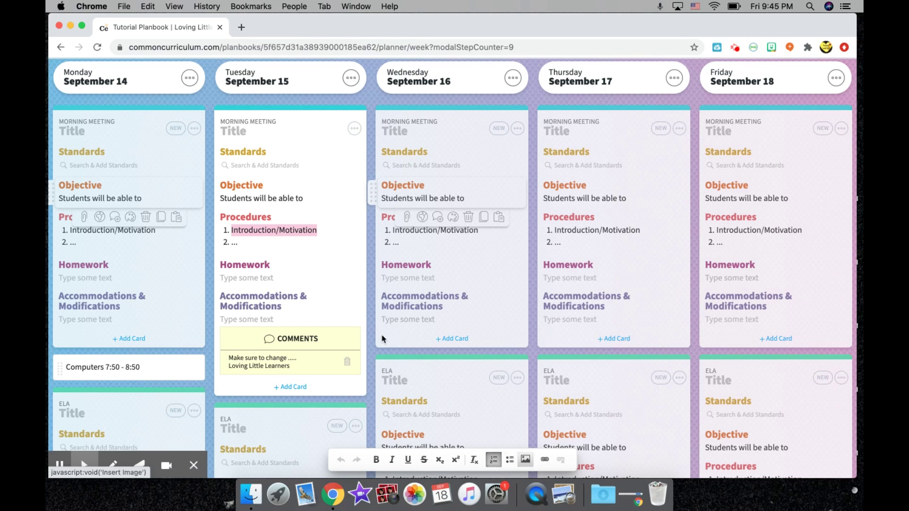
click(308, 233)
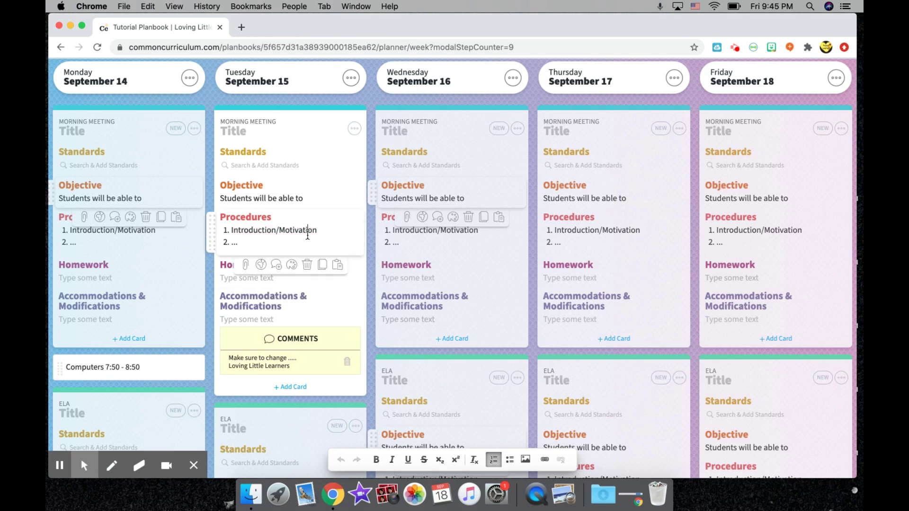
Step: Switch the planner from the week view to the Unit Timeline
scroll(307, 235, down, 1)
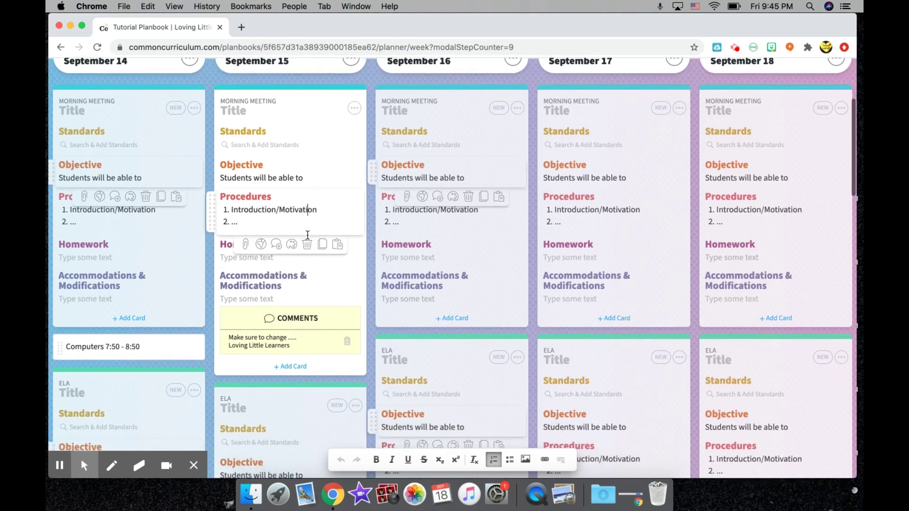
scroll(308, 239, up, 5)
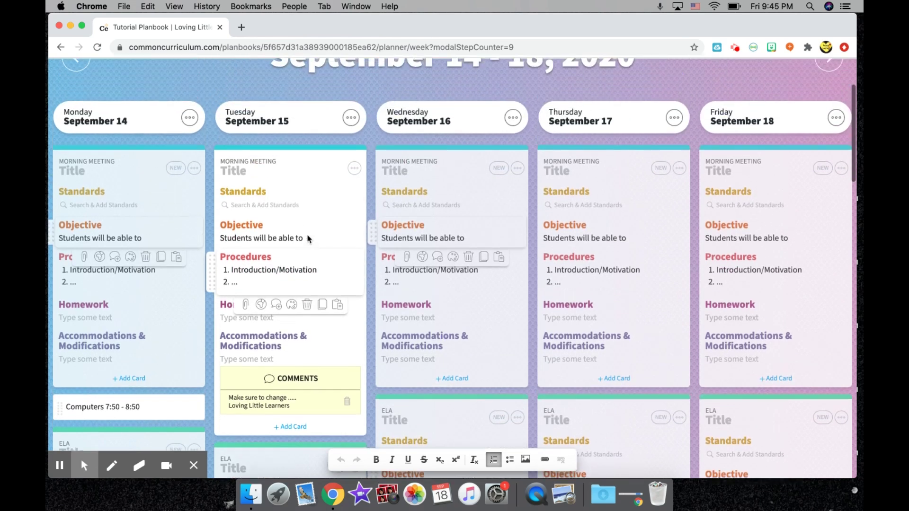
scroll(307, 238, up, 3)
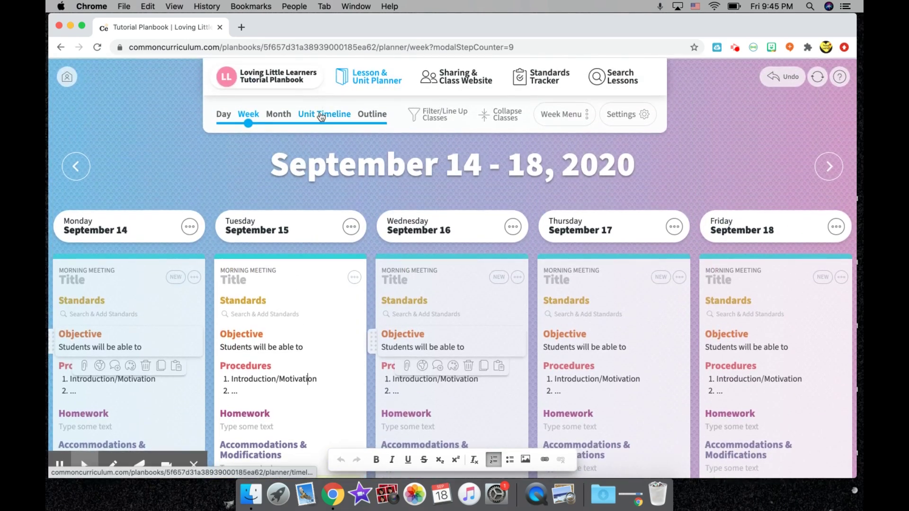
click(321, 116)
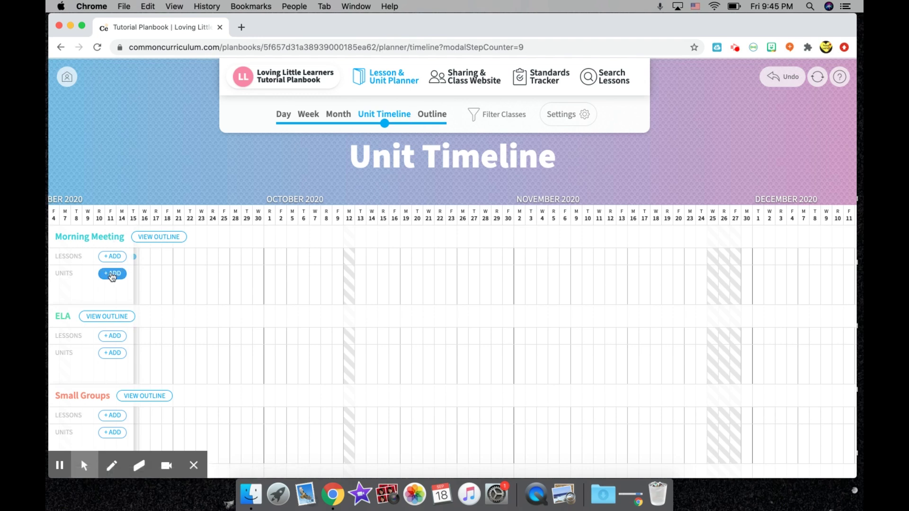
Step: Add a unit to the ELA class spanning October 1 to October 16
scroll(113, 277, down, 2)
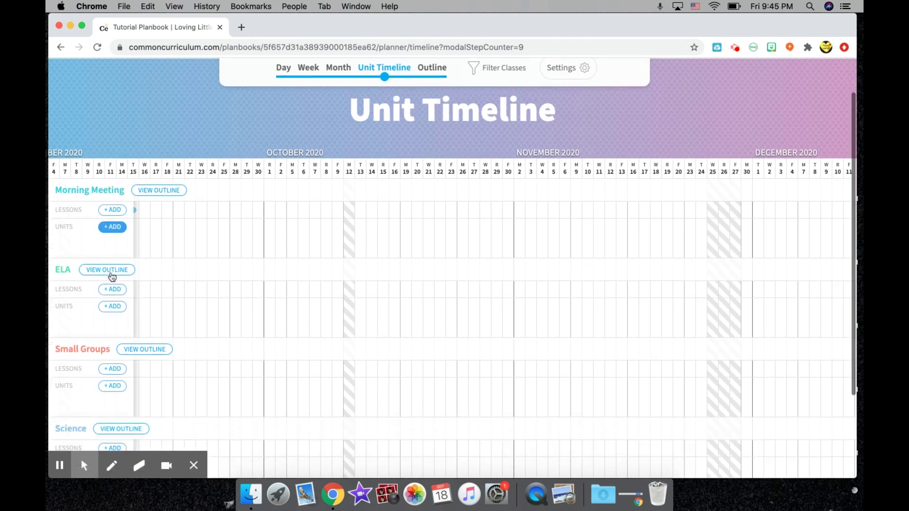
click(112, 308)
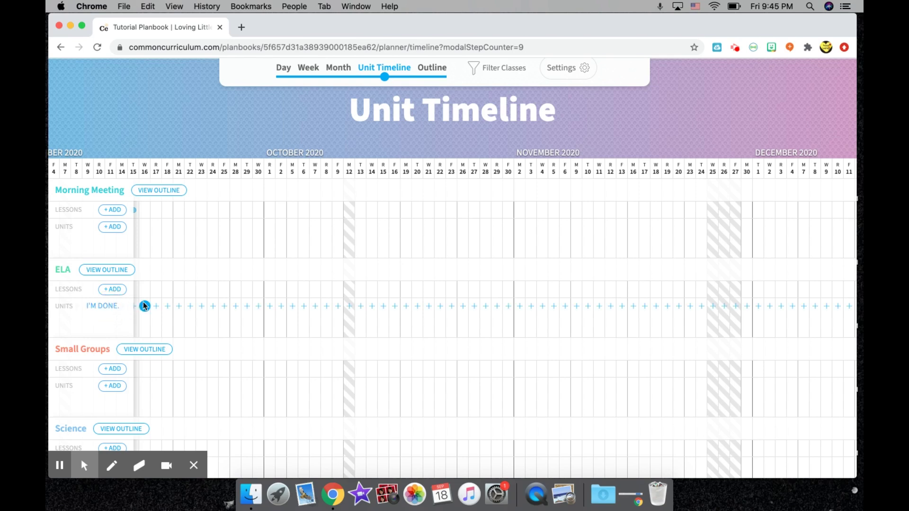
click(270, 307)
drag(272, 307, 389, 304)
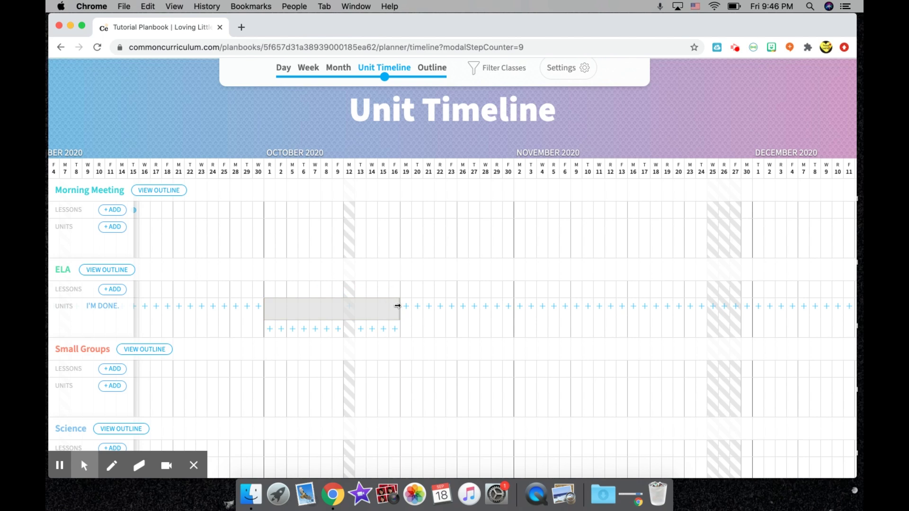
Step: Title the new ELA unit "Plant and Animal Needs" and color it yellow
click(355, 306)
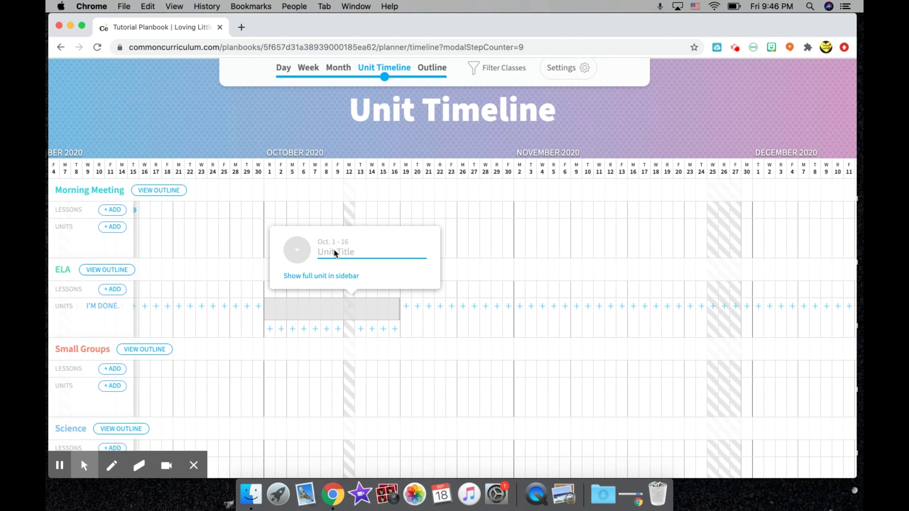
text(PLant and Animal Needs)
click(298, 249)
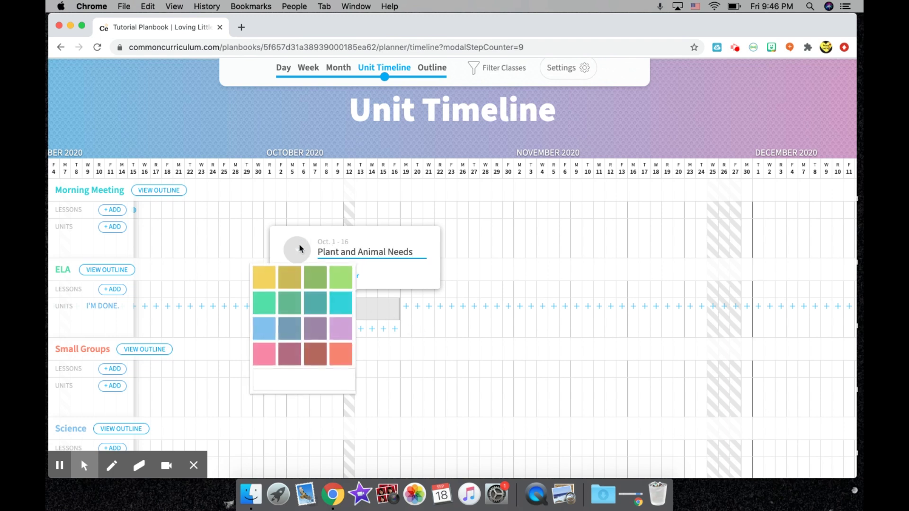
click(263, 275)
click(451, 315)
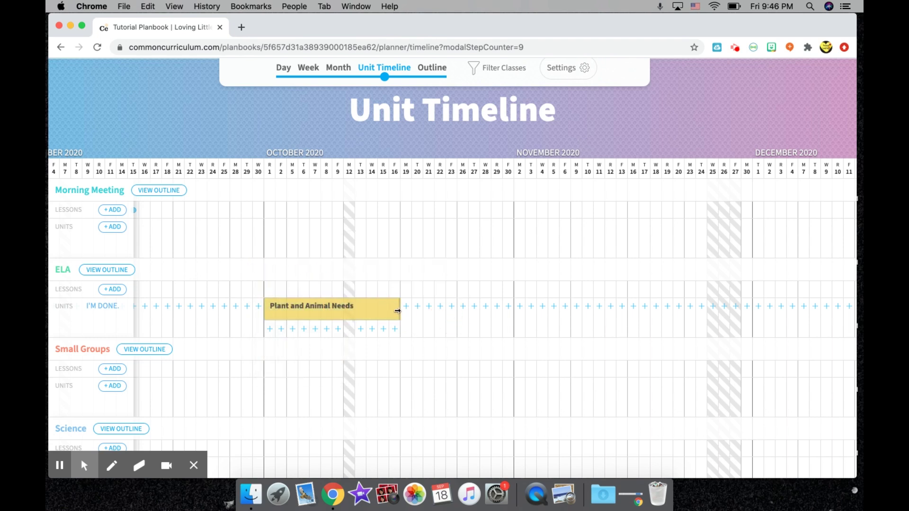
Step: Extend the Plant and Animal Needs unit to October 30 and add two blank one-day units beneath it on October 29
drag(397, 311, 425, 311)
drag(458, 310, 511, 307)
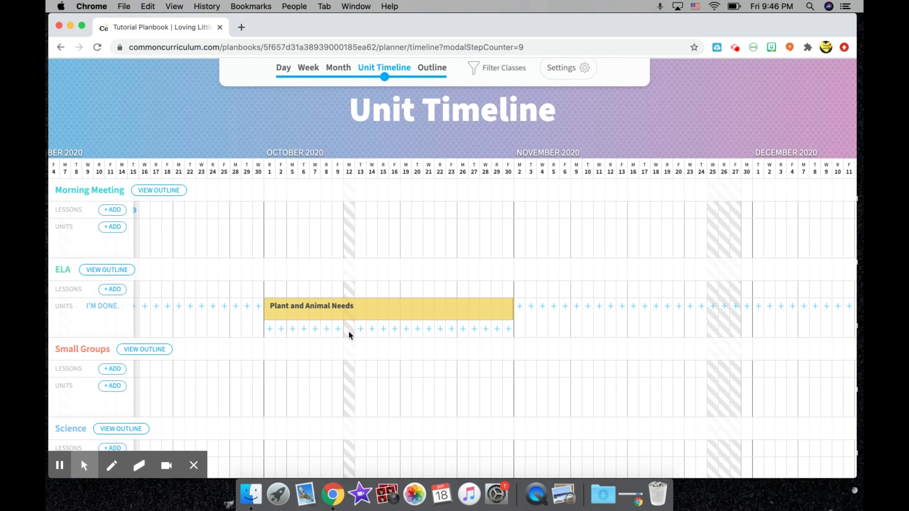
click(501, 334)
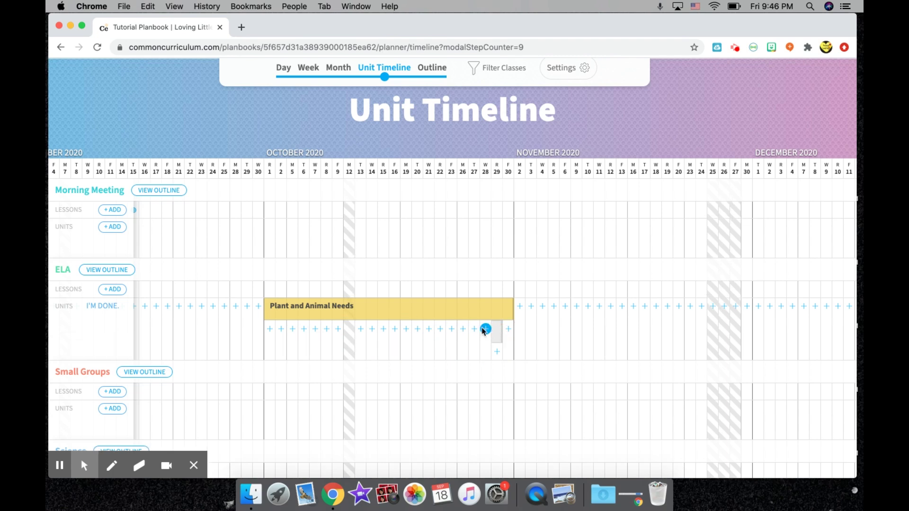
click(497, 352)
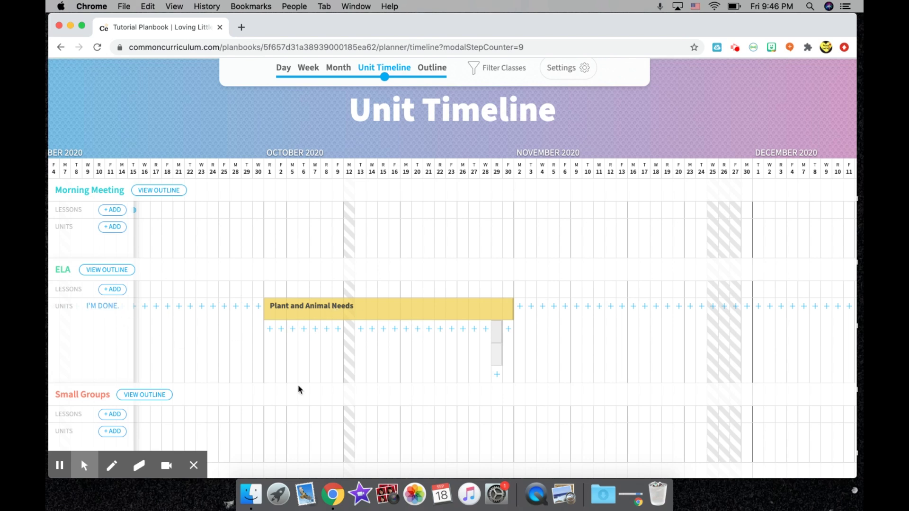
Step: Open the full Plant and Animal Needs unit and bring up California English Language Arts & Literacy standards for Grade K
click(301, 313)
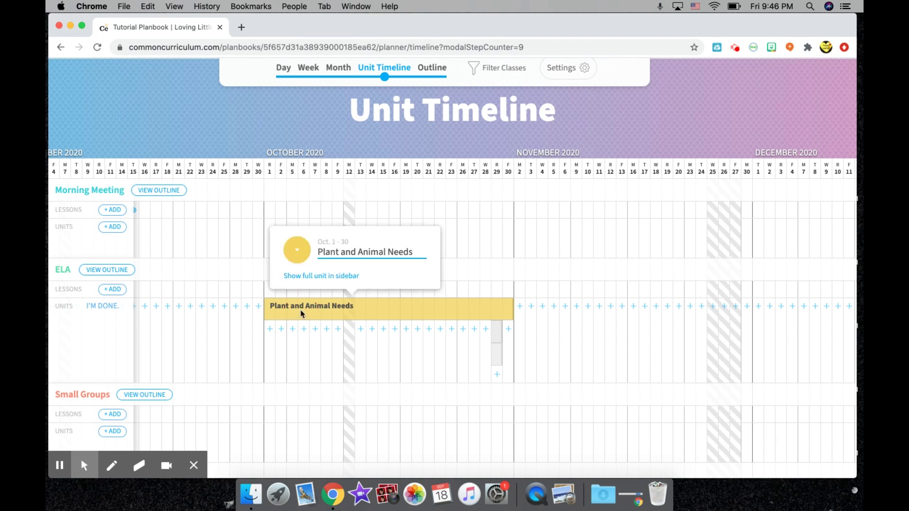
click(301, 281)
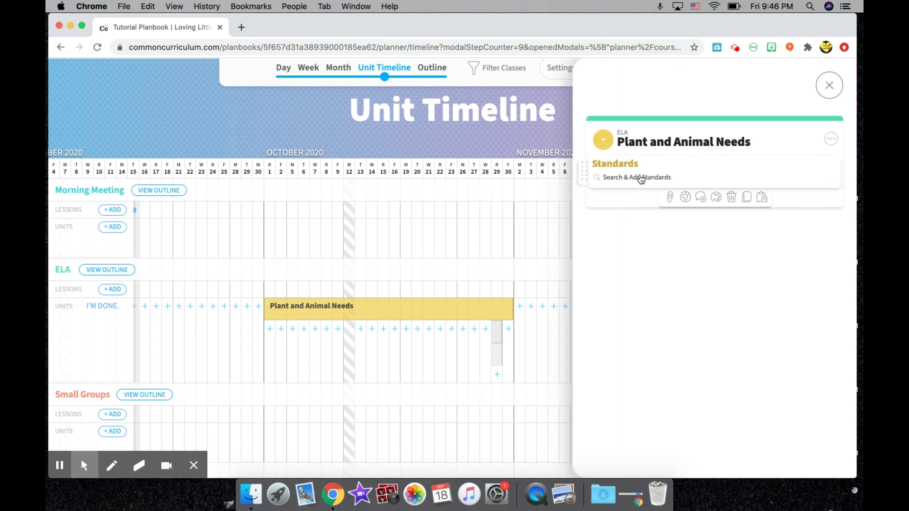
click(640, 178)
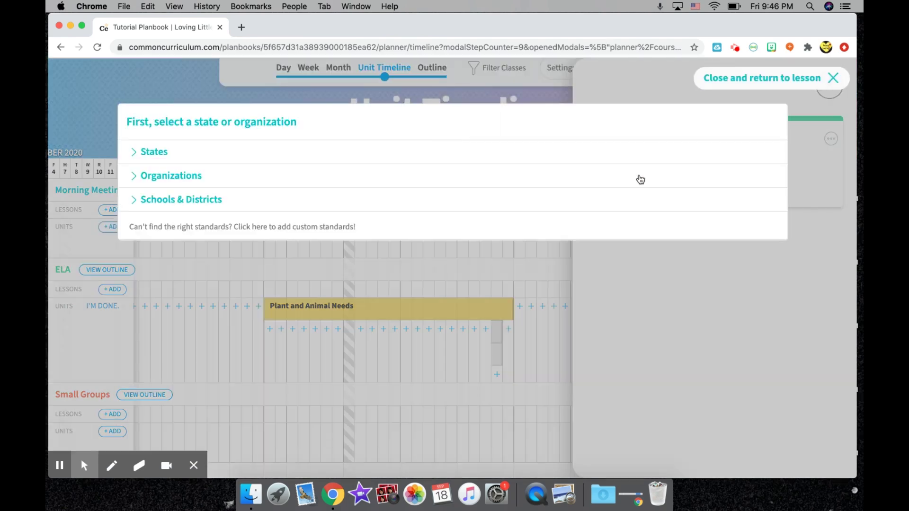
click(171, 157)
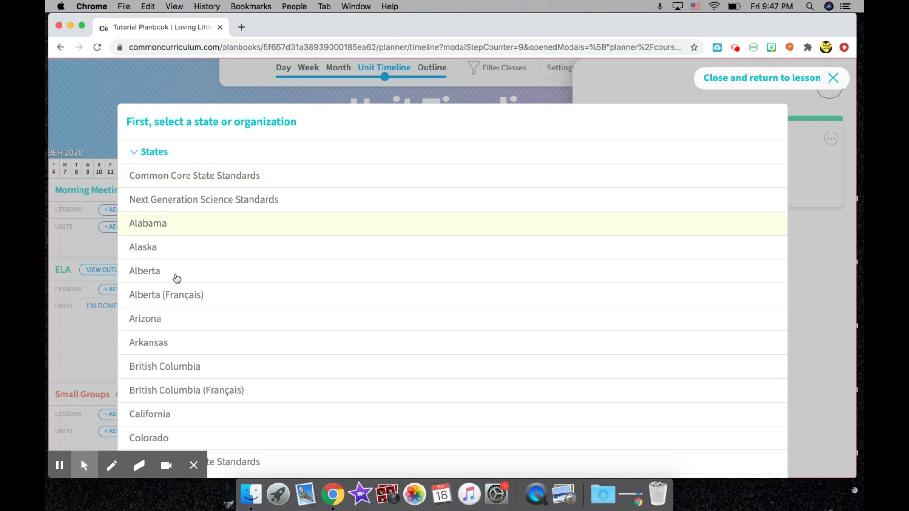
scroll(162, 392, down, 1)
click(160, 395)
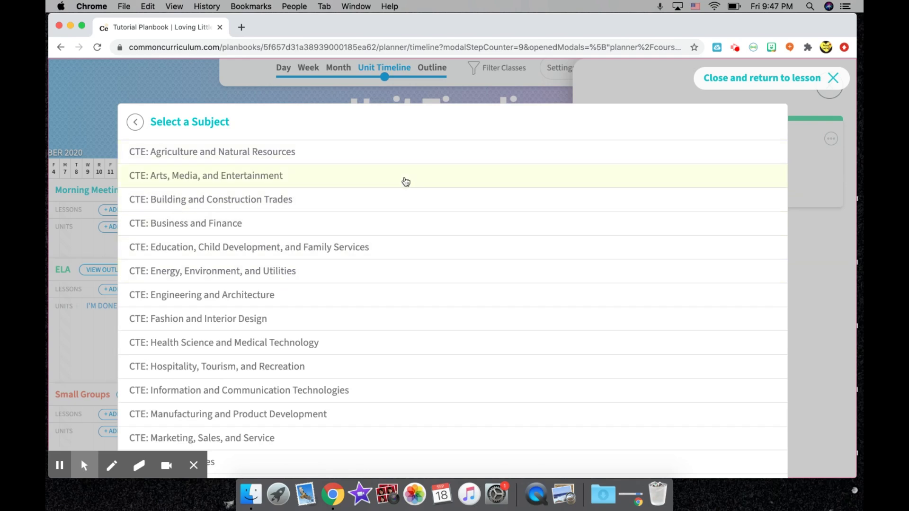
scroll(407, 187, down, 4)
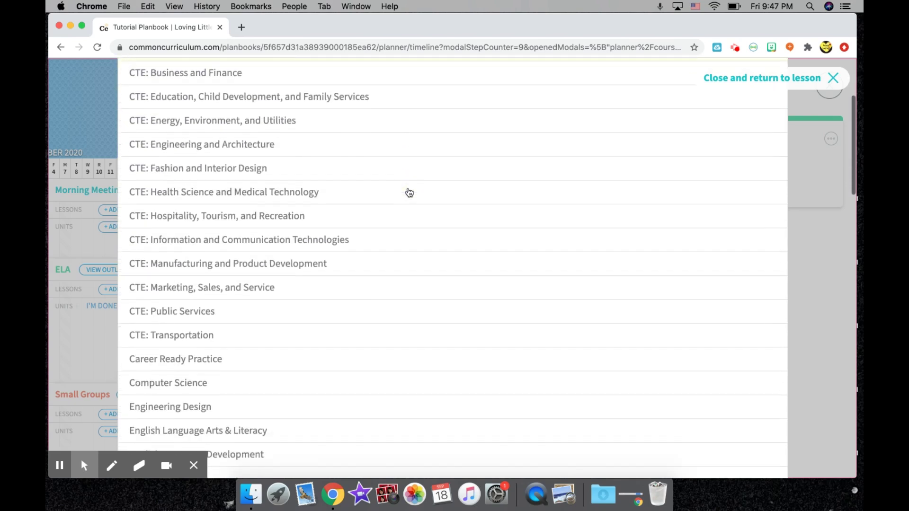
click(260, 415)
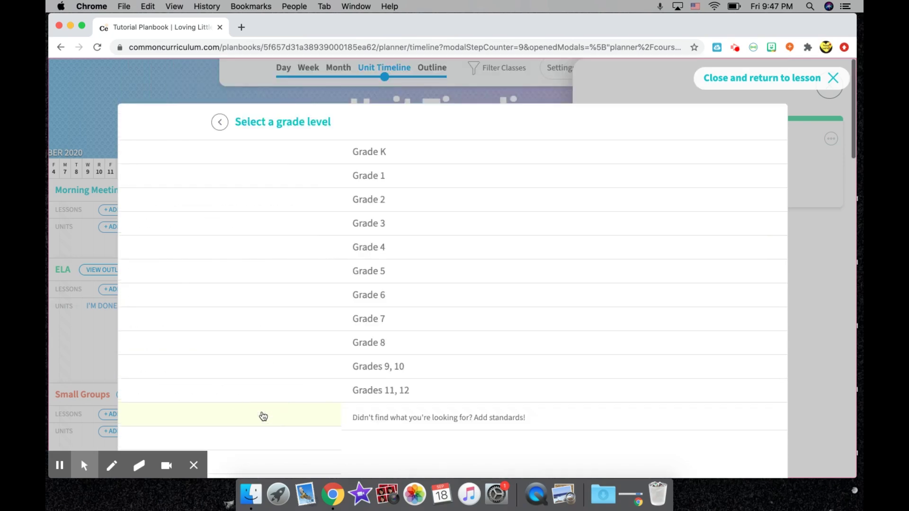
click(229, 150)
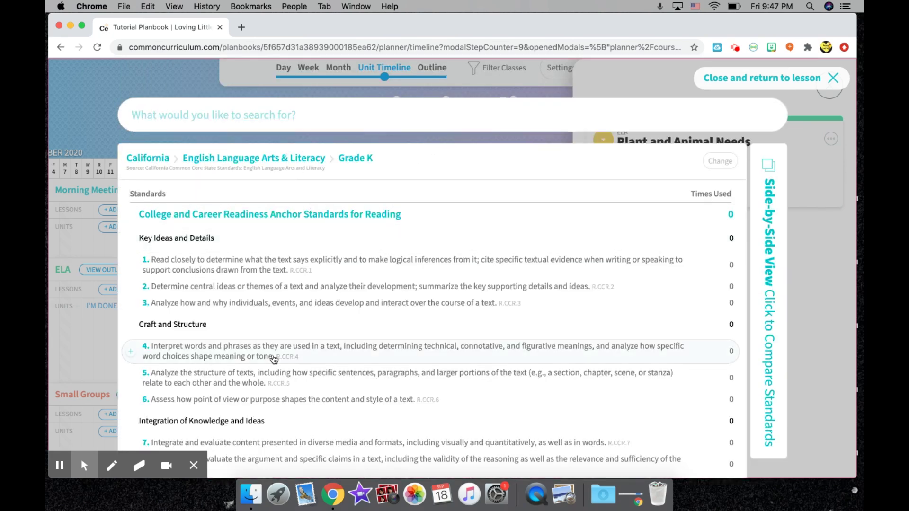
Step: Select Reading Standards for Literature RL.K.1 through RL.K.6 for the unit
scroll(273, 359, down, 10)
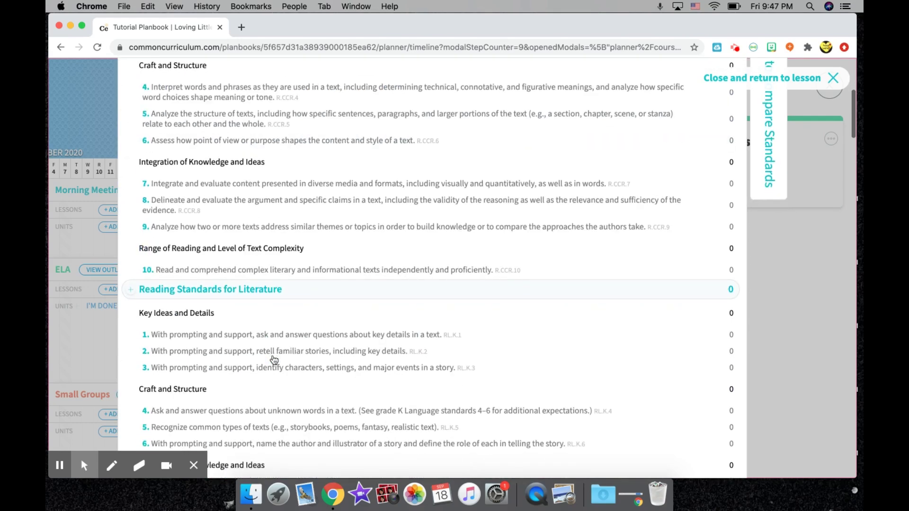
click(247, 281)
click(247, 298)
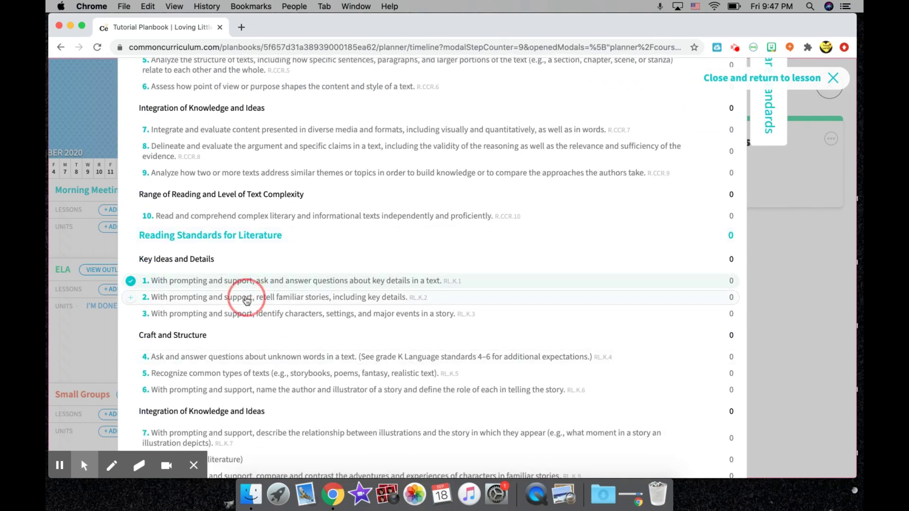
click(247, 316)
click(249, 357)
click(248, 374)
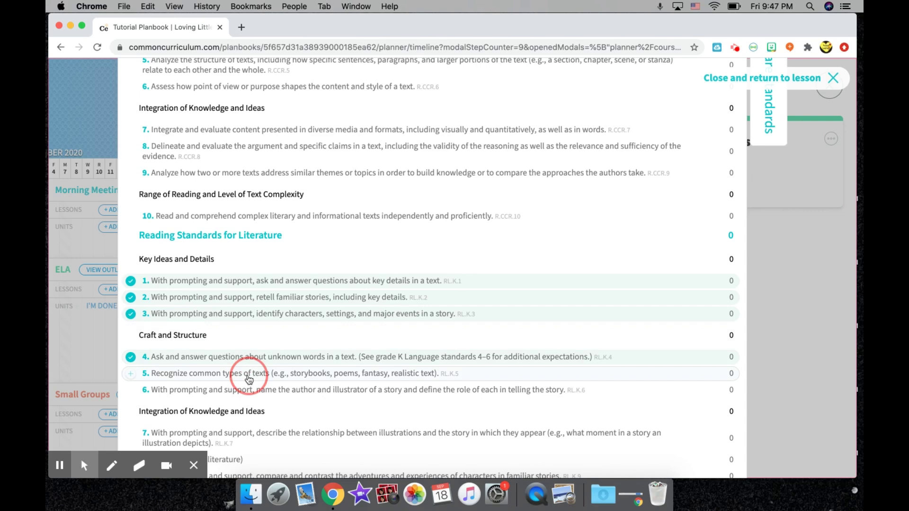
click(249, 391)
Step: Select standards RL.K.10, RL.K.10a, RI.K.1 and RI.K.2 as well, and return to the unit
scroll(248, 393, down, 5)
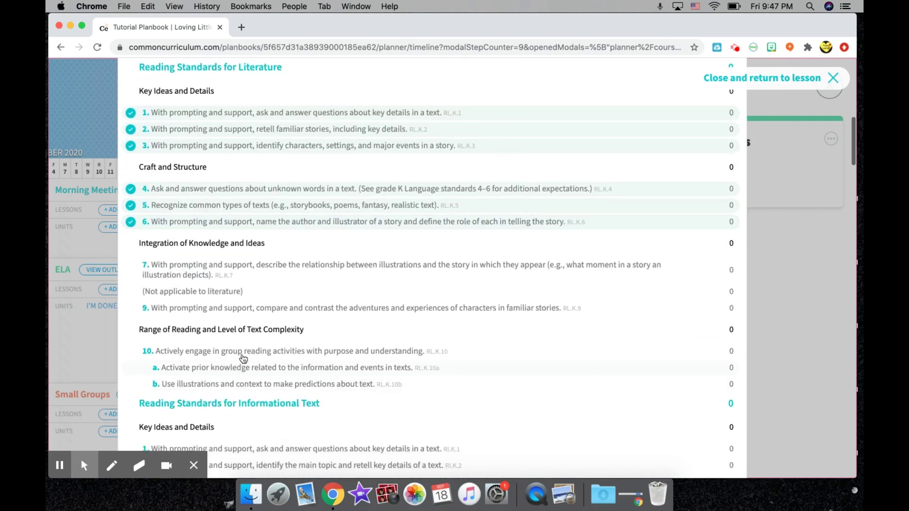
click(244, 353)
click(244, 372)
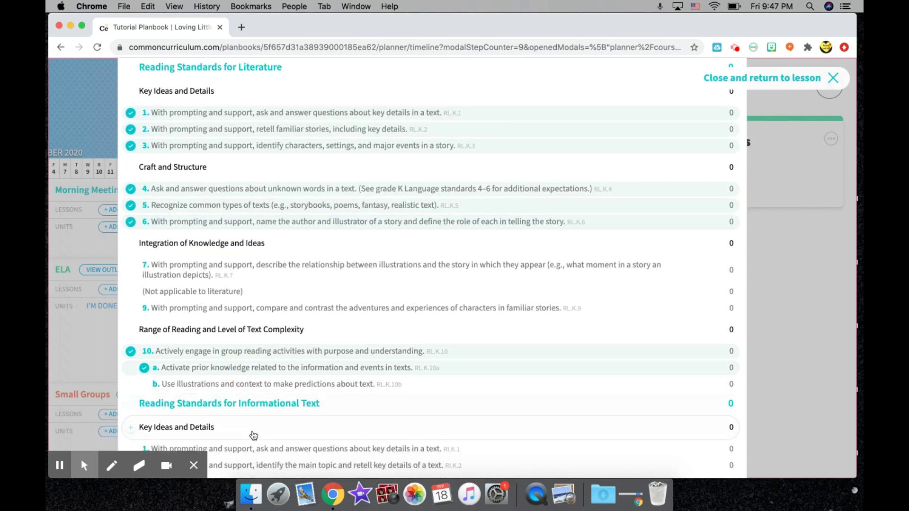
click(258, 449)
click(261, 467)
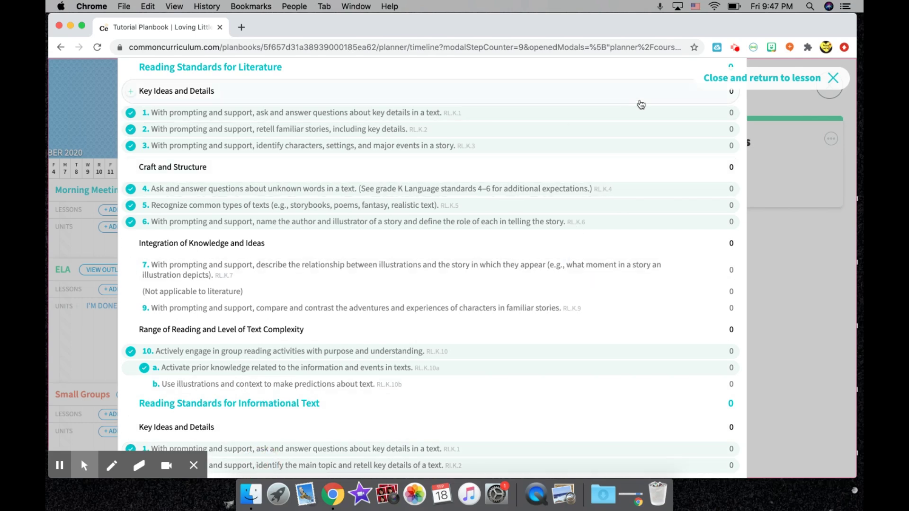
click(777, 81)
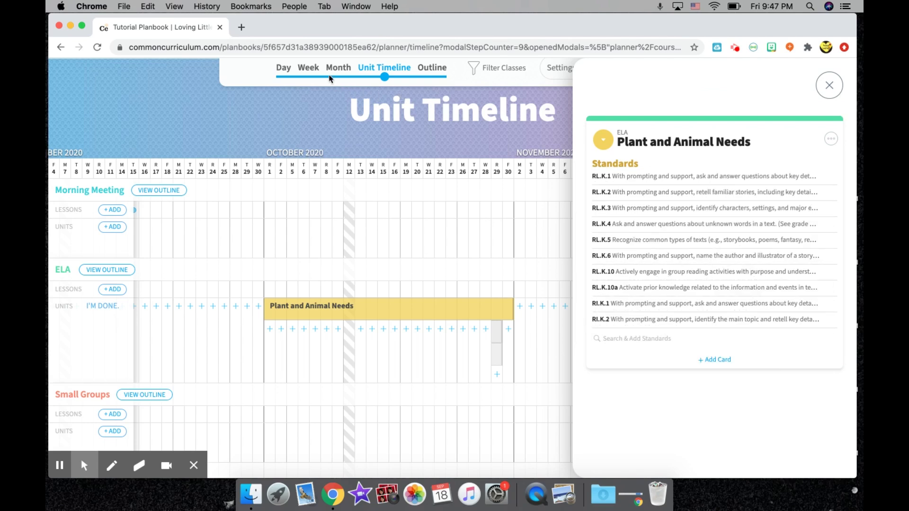
Step: Move the Plant and Animal Needs unit earlier to end on September 25, and switch to the week view with the unit details closed
drag(280, 310, 82, 311)
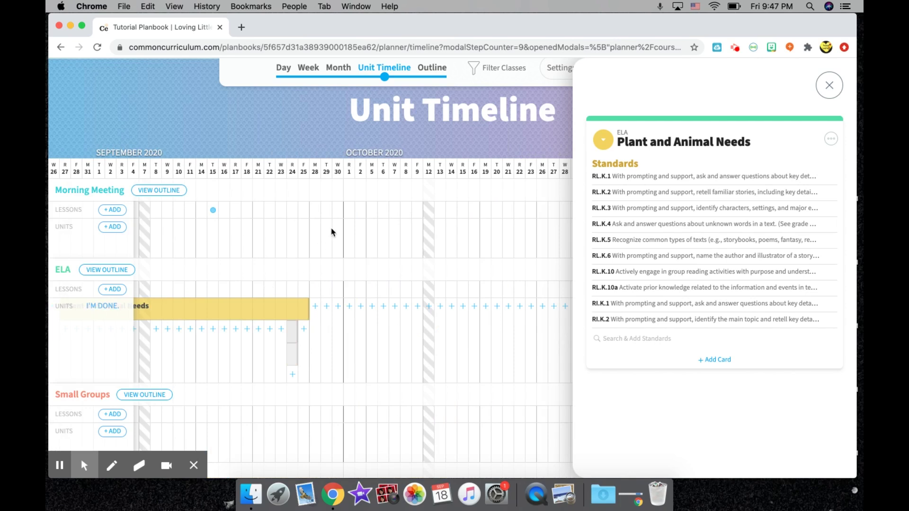
click(309, 68)
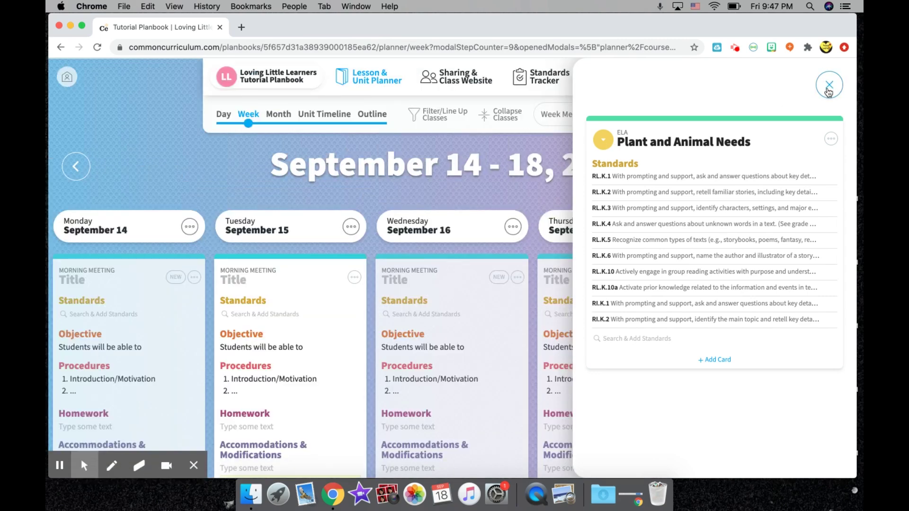
click(829, 88)
Step: Open the Plant and Animal Needs unit from Wednesday's ELA lesson and add a text card titled "Assessments"
scroll(534, 196, down, 10)
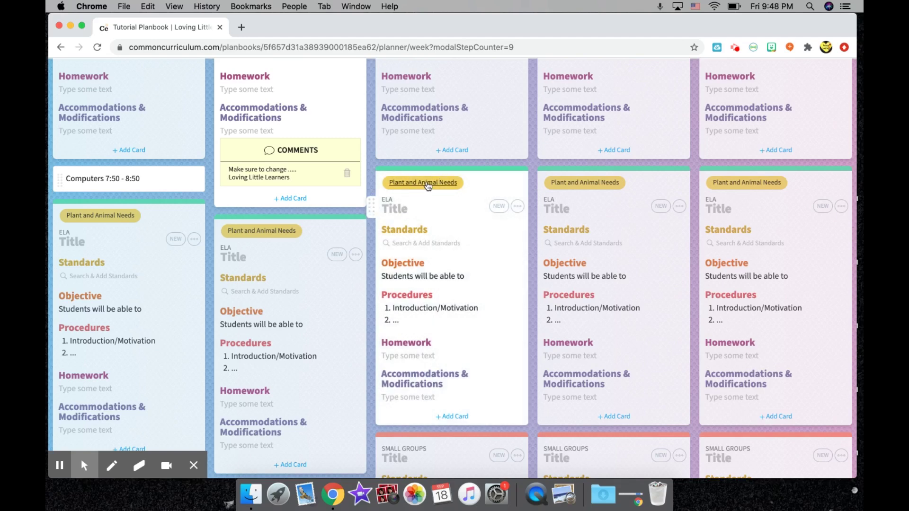
click(428, 184)
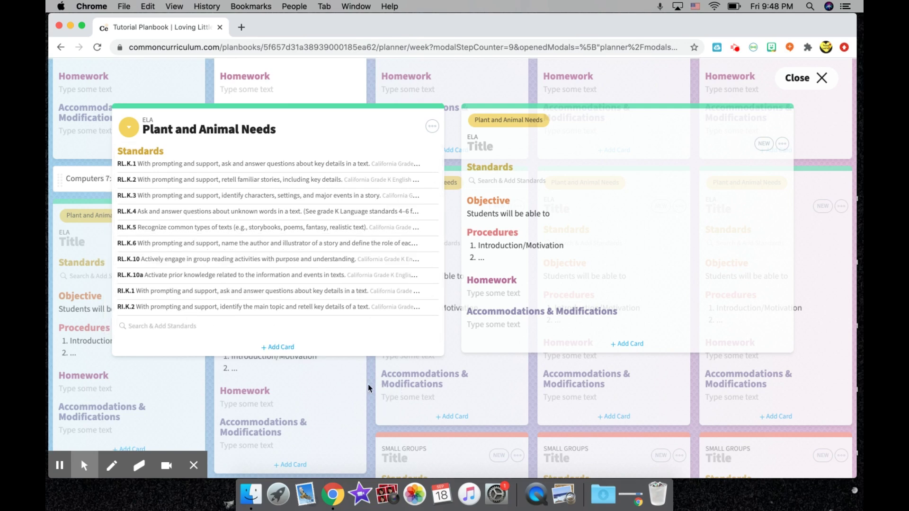
click(280, 349)
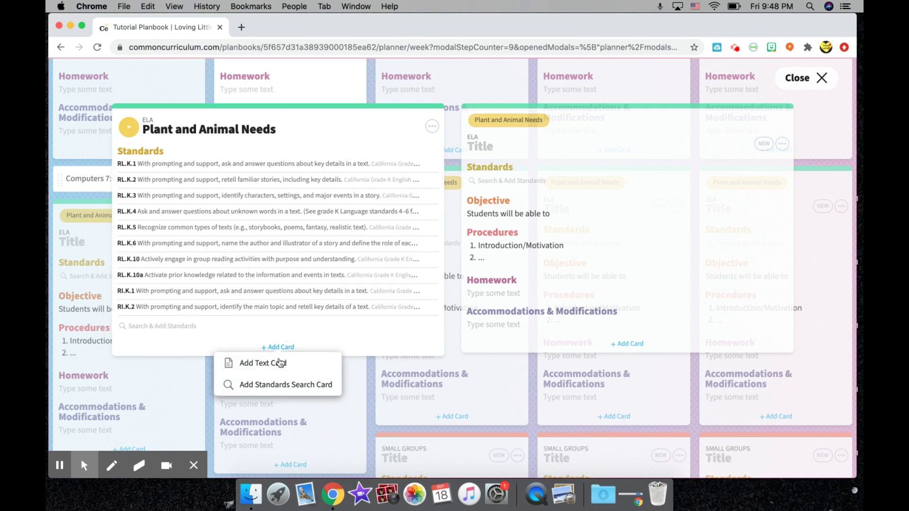
click(283, 359)
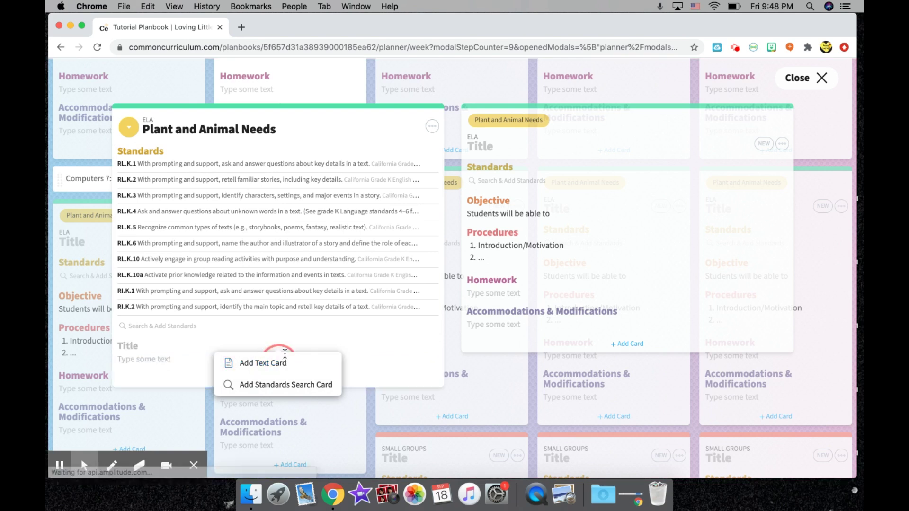
click(141, 348)
text(Assessments)
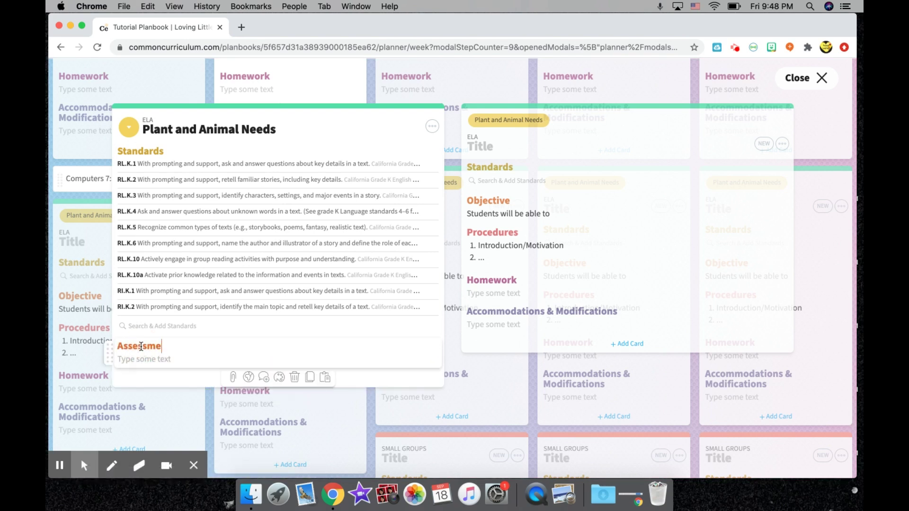
Step: Fill the Assessments card with a numbered list: 1. Key Details, 2. Plant Needs, 3. Animal Needs
click(132, 364)
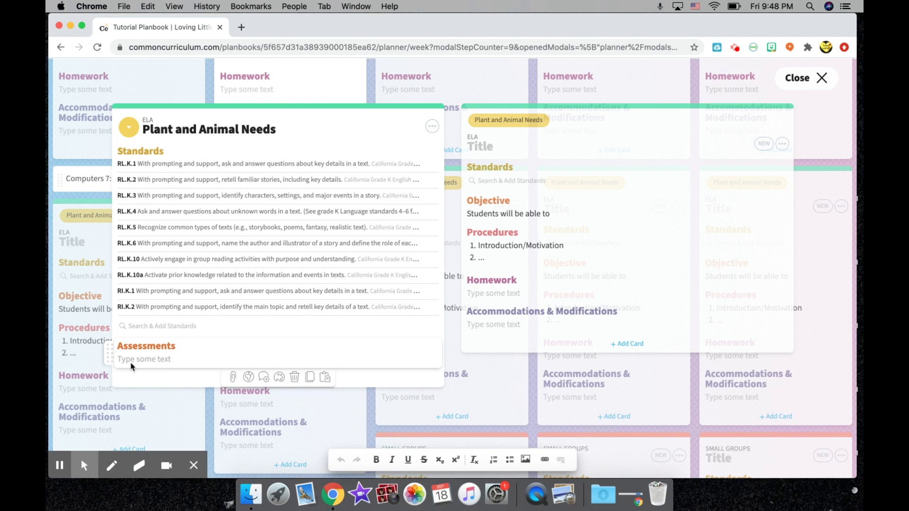
text(1.)
key(Return)
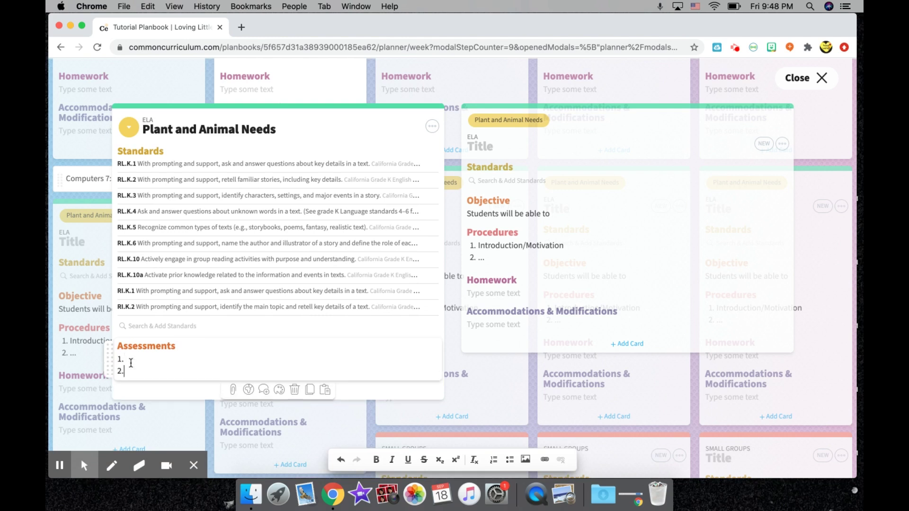
text(2.)
key(Return)
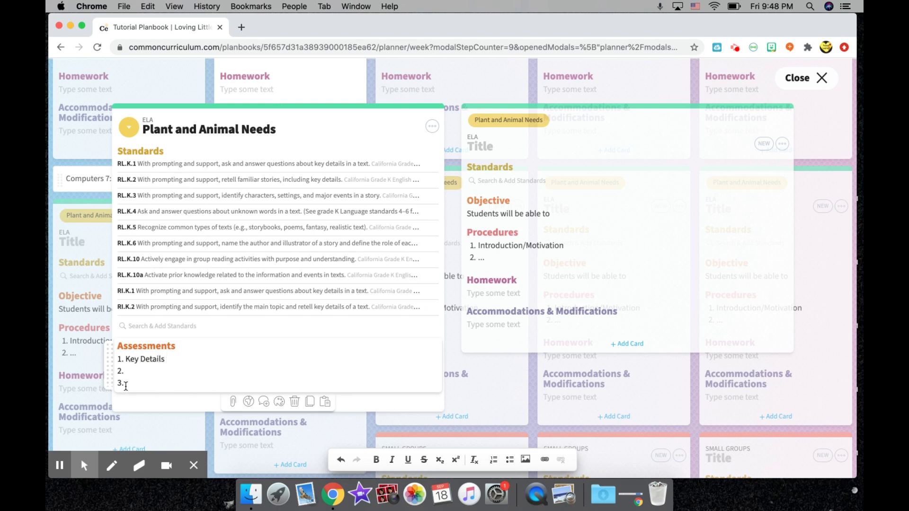
click(131, 371)
text(Plant Needs 3. Animal N)
text(eeds)
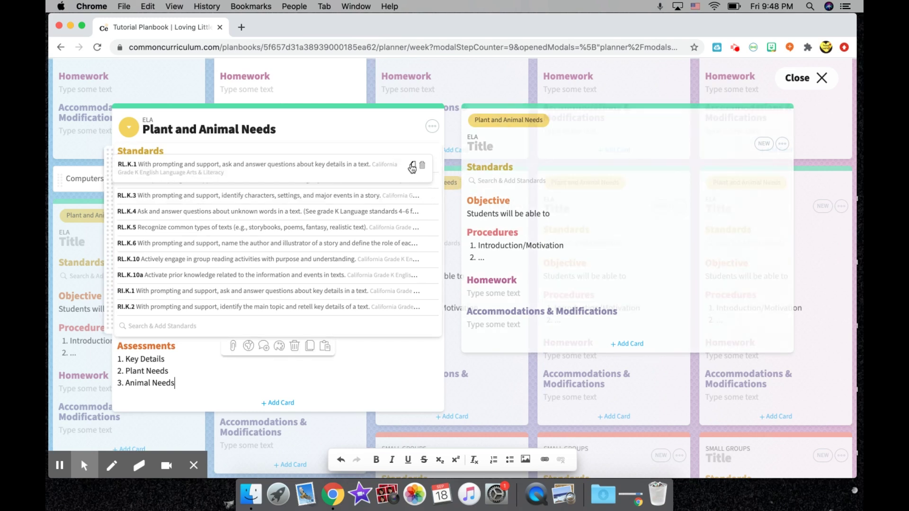
Step: Copy standard RL.K.1 from the Plant and Animal Needs unit into the Standards card of Wednesday's ELA lesson, and close the unit
click(412, 166)
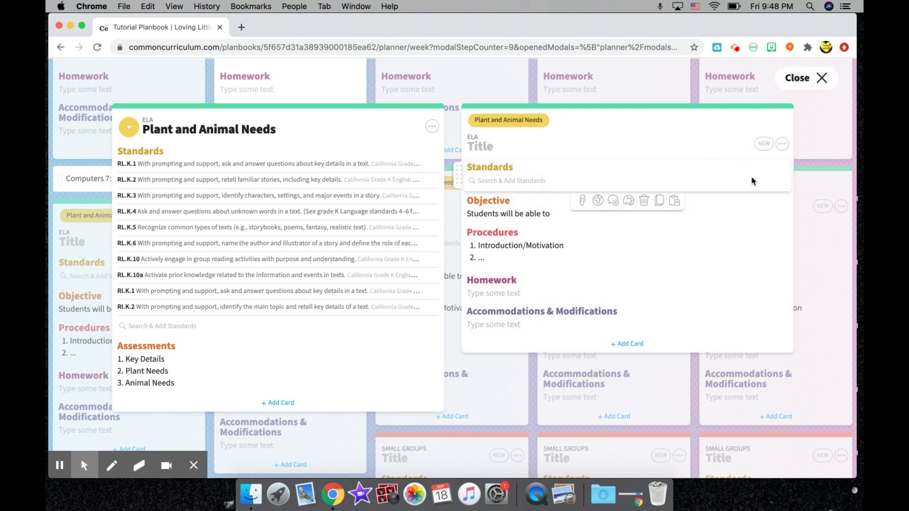
click(674, 202)
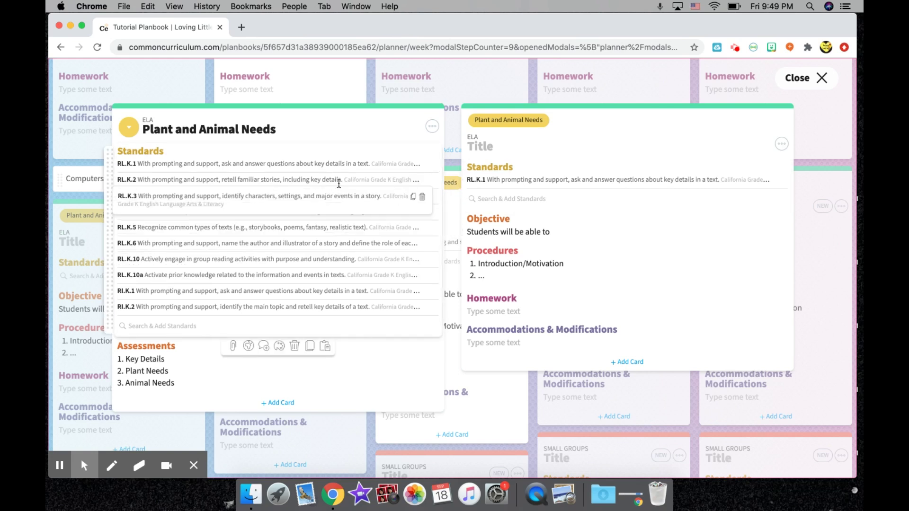
click(818, 78)
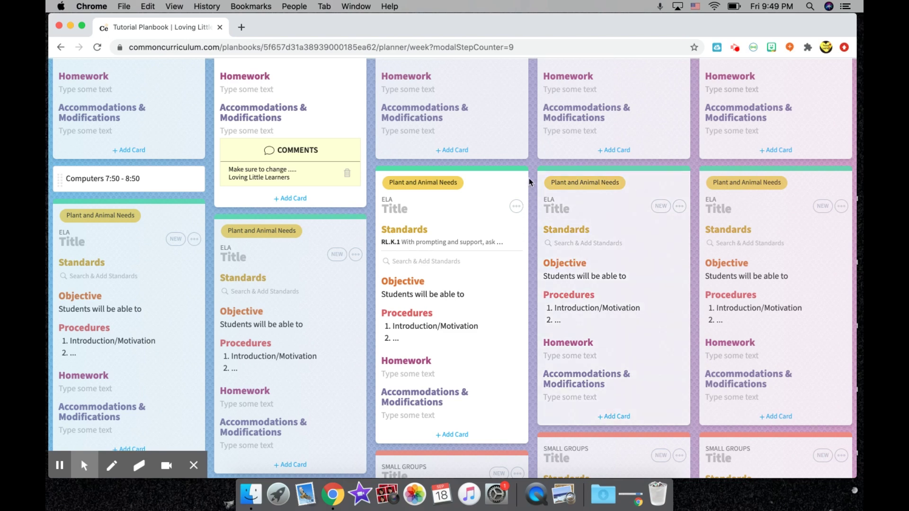
Step: Create a class website on the Sharing & Class Websites page and view the classes available for it
scroll(530, 182, down, 3)
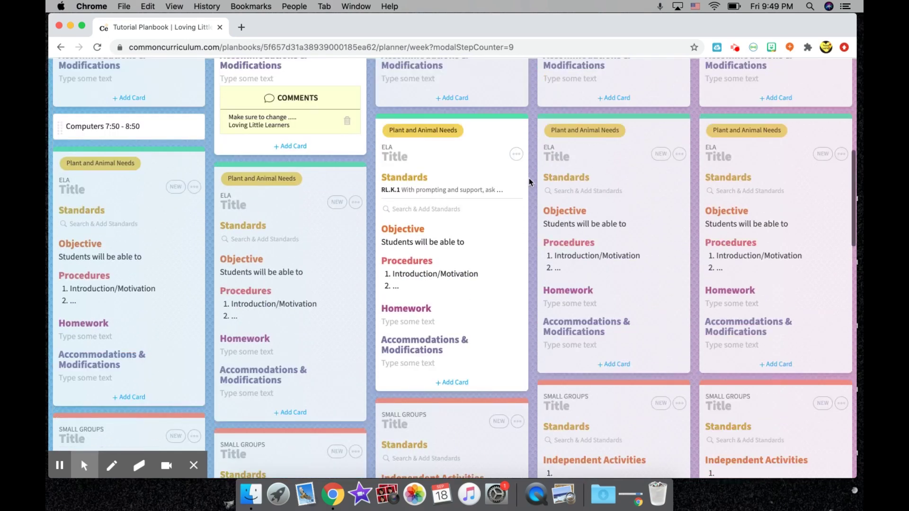
scroll(530, 182, up, 10)
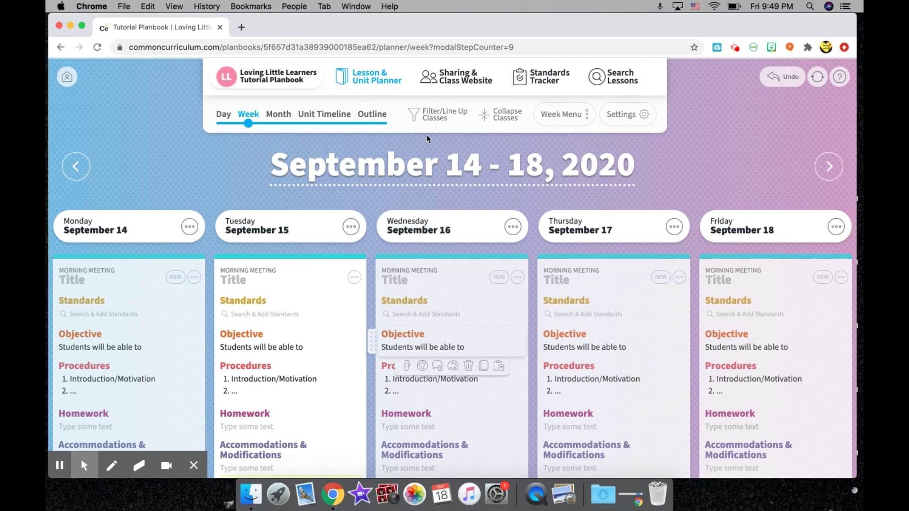
click(461, 75)
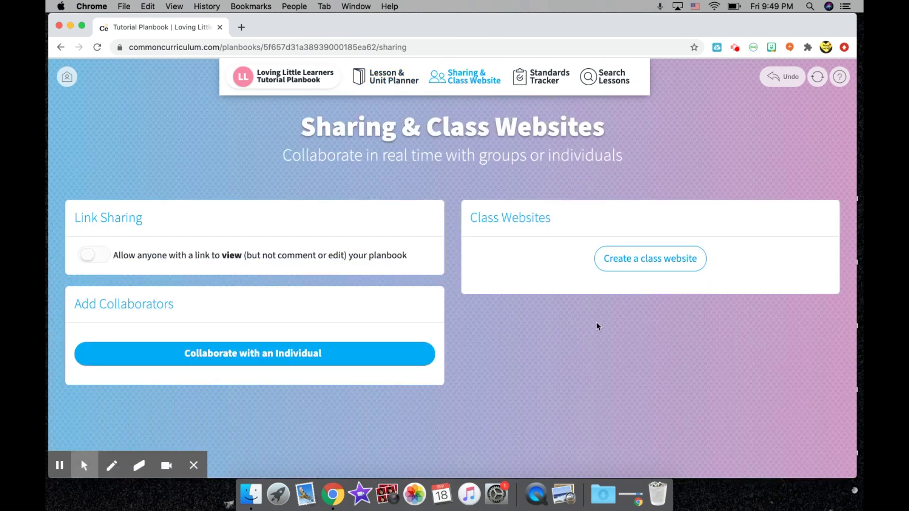
click(658, 264)
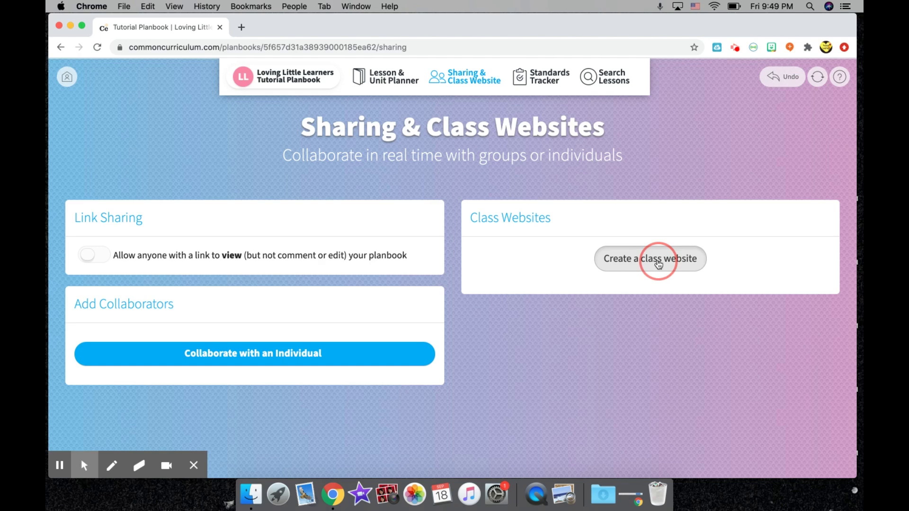
scroll(565, 328, down, 2)
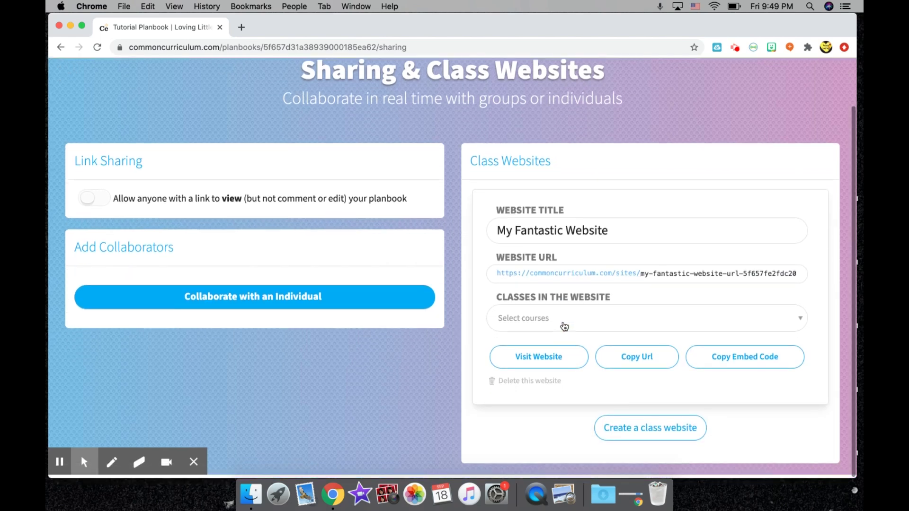
scroll(564, 326, down, 1)
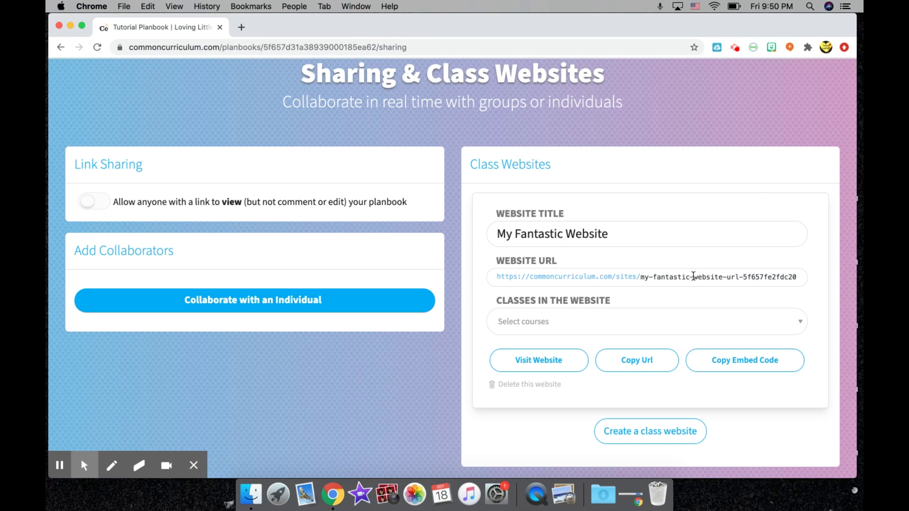
click(589, 329)
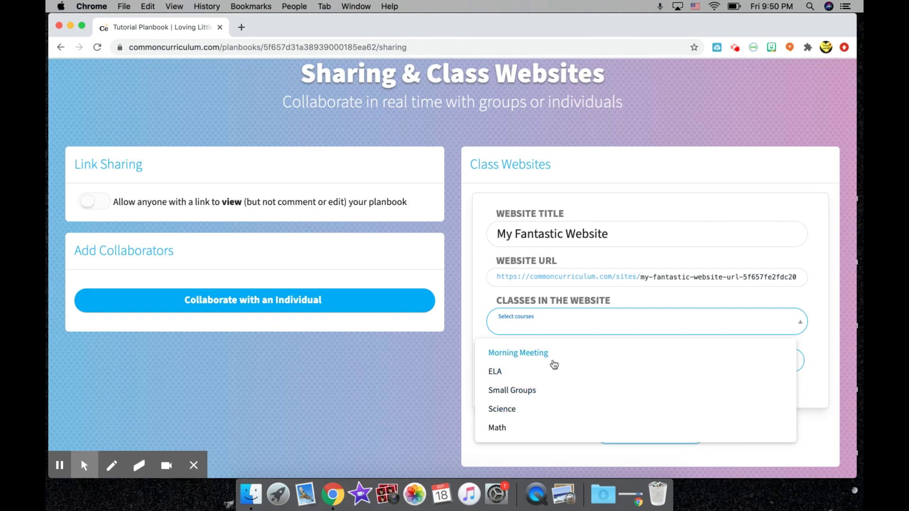
click(564, 303)
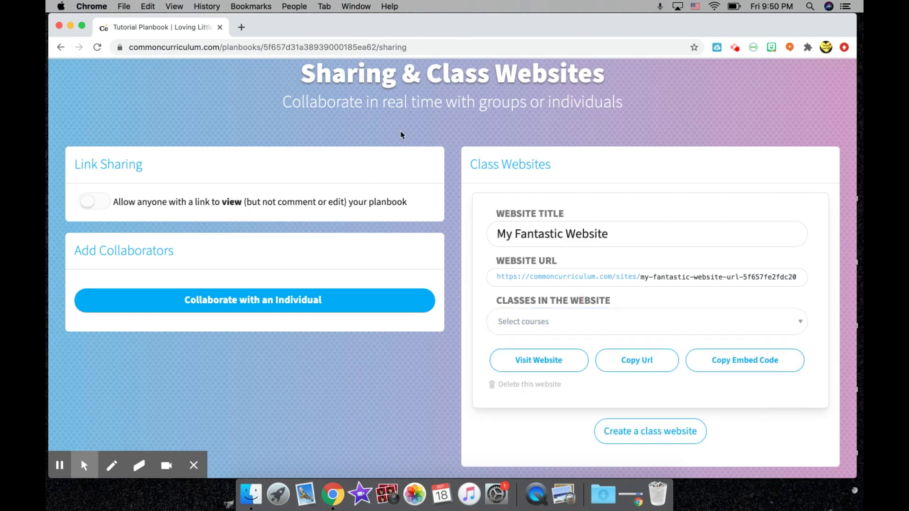
Step: Return to the lesson planner and add a class named "Homework" in the planbook settings
scroll(400, 135, up, 2)
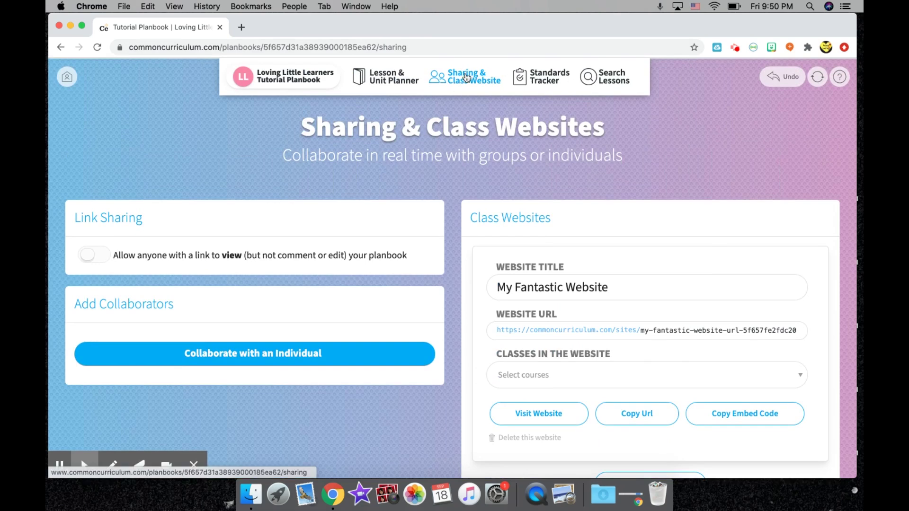
click(387, 75)
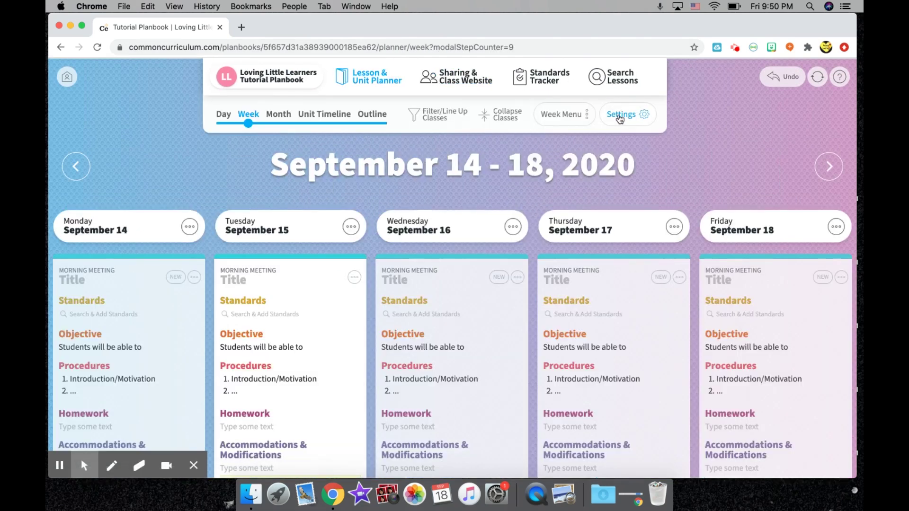
click(623, 118)
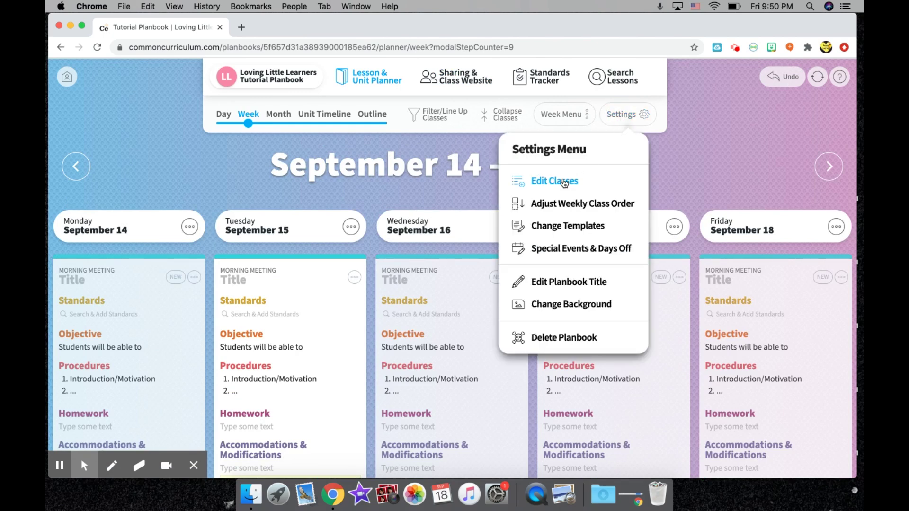
click(564, 183)
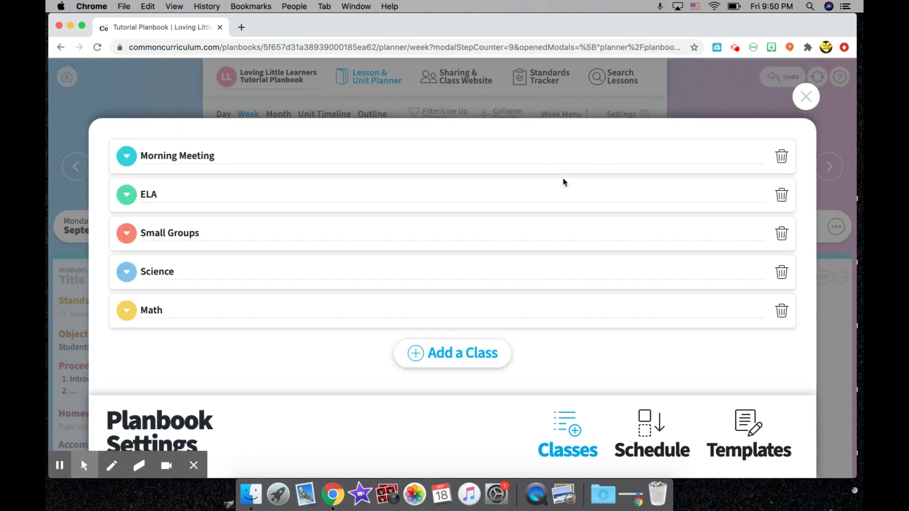
click(438, 360)
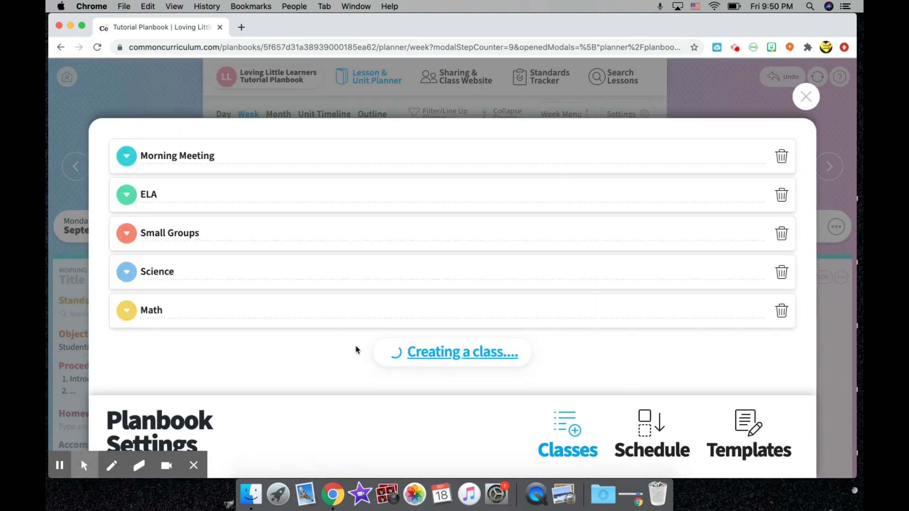
text(Home)
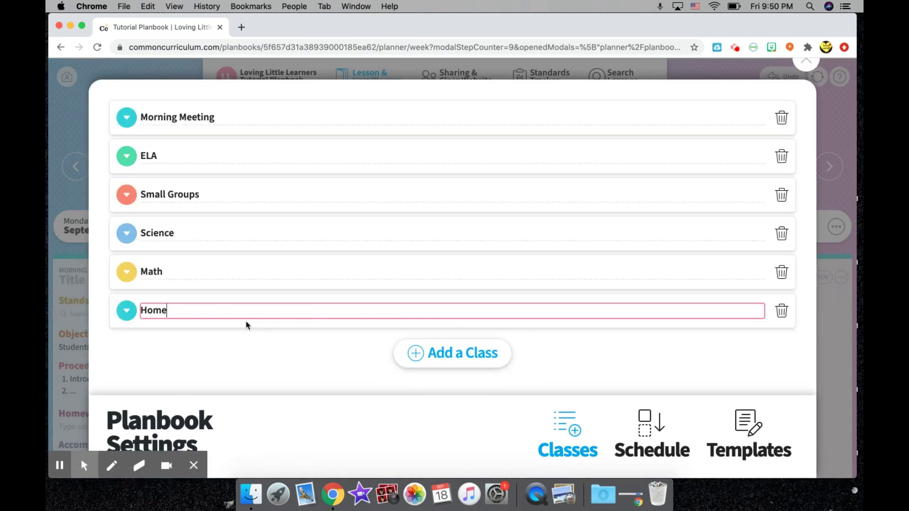
text(work)
click(578, 349)
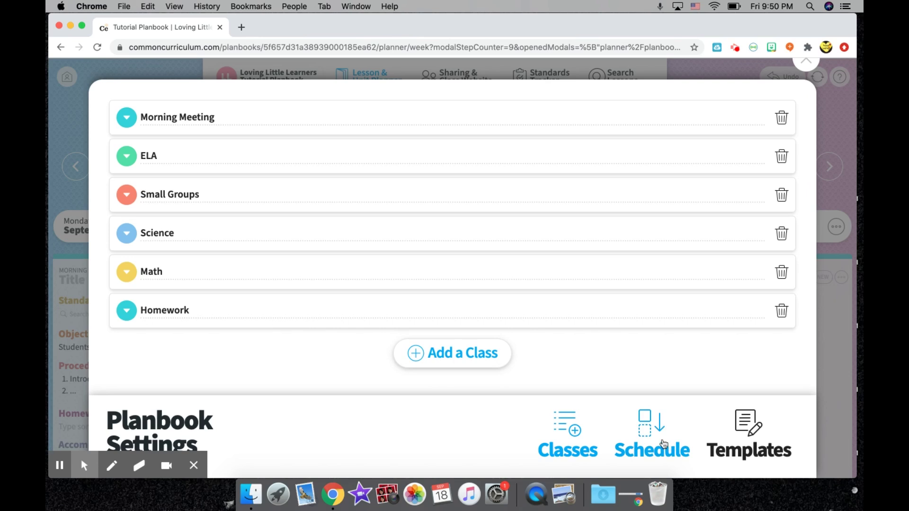
Step: Assign the Minimal Template from the template gallery to the Homework class
click(743, 433)
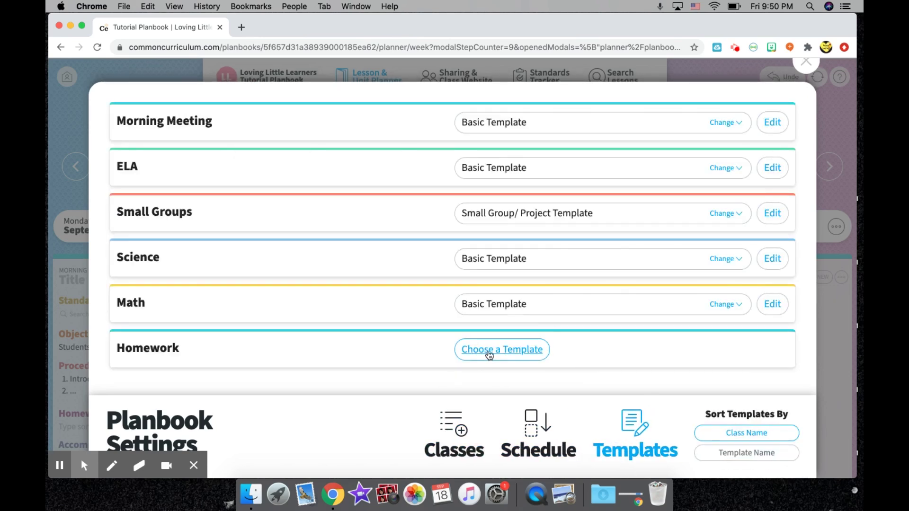
click(489, 355)
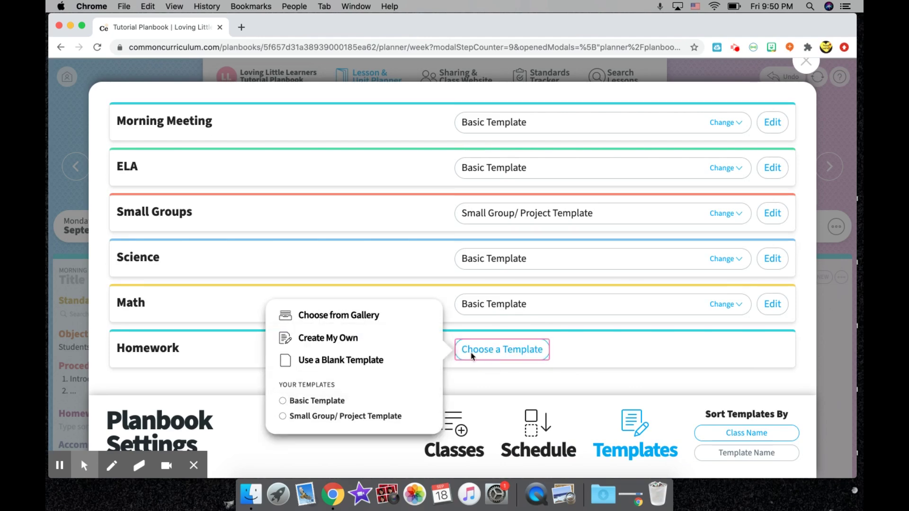
click(366, 319)
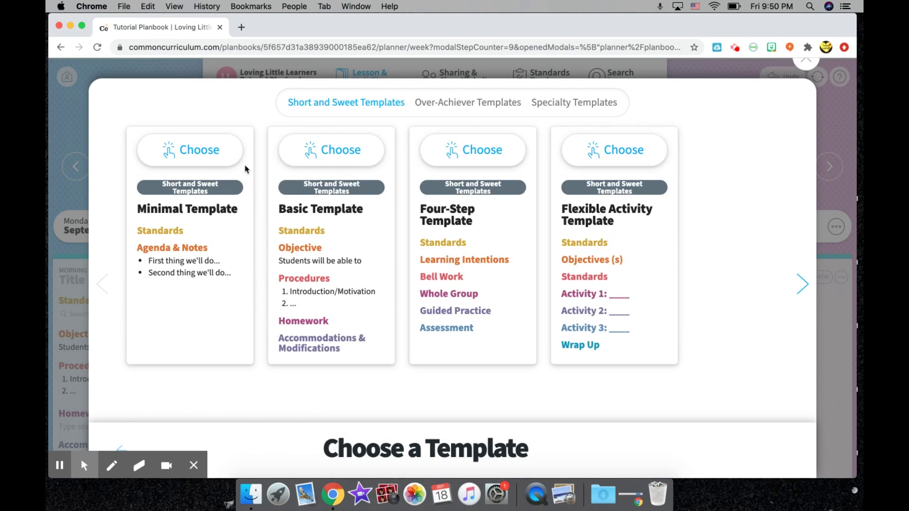
click(182, 149)
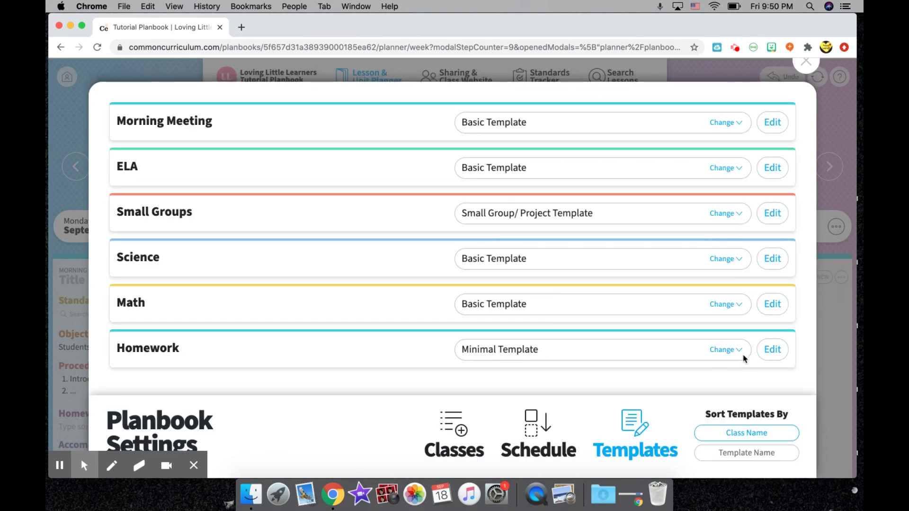
Step: Rename the Homework class's template "Homework", show its Agenda & Notes card on the class website, and close the planbook settings
click(768, 352)
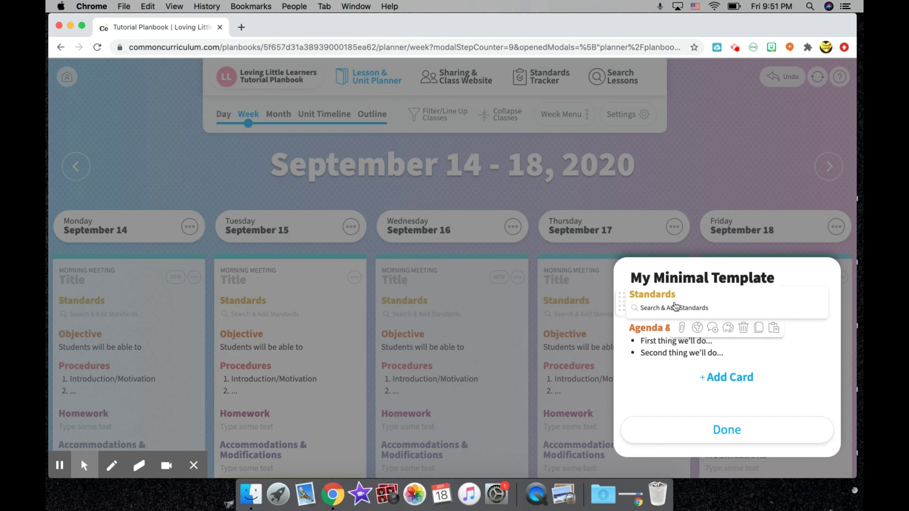
triple_click(673, 280)
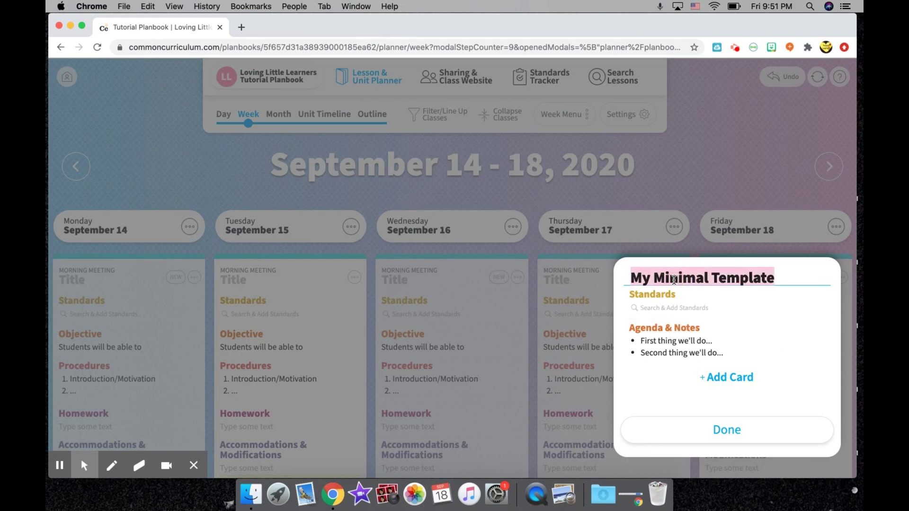
text(Homework)
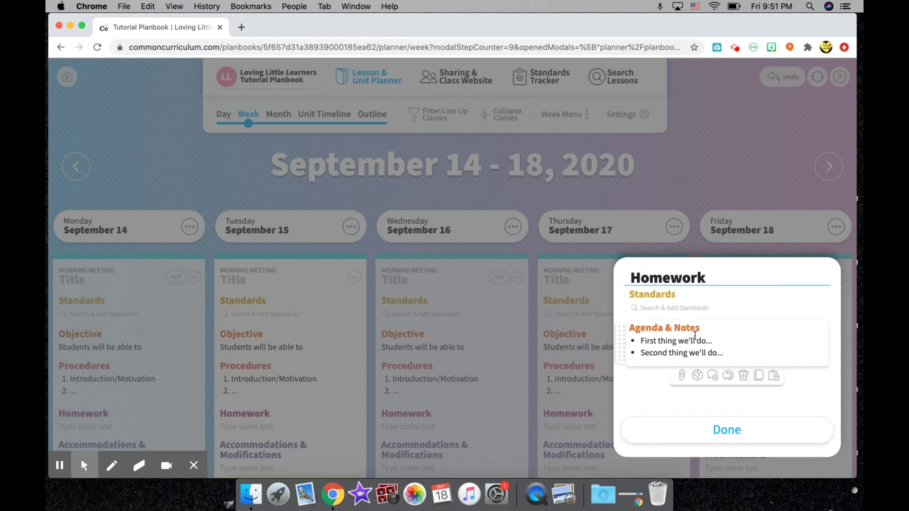
click(697, 377)
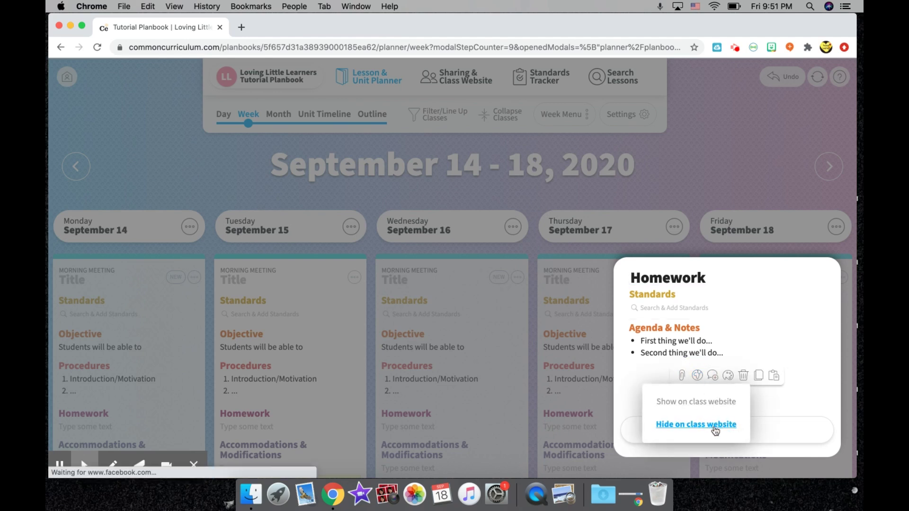
click(705, 402)
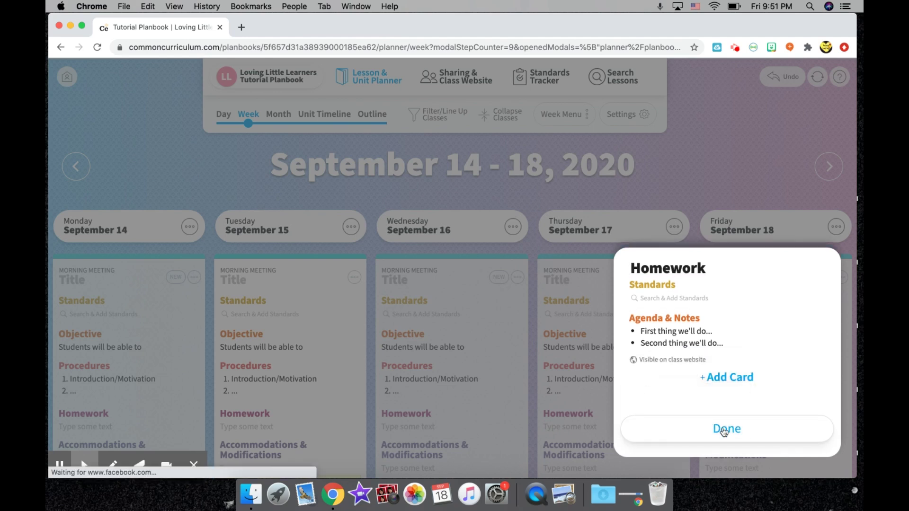
click(724, 430)
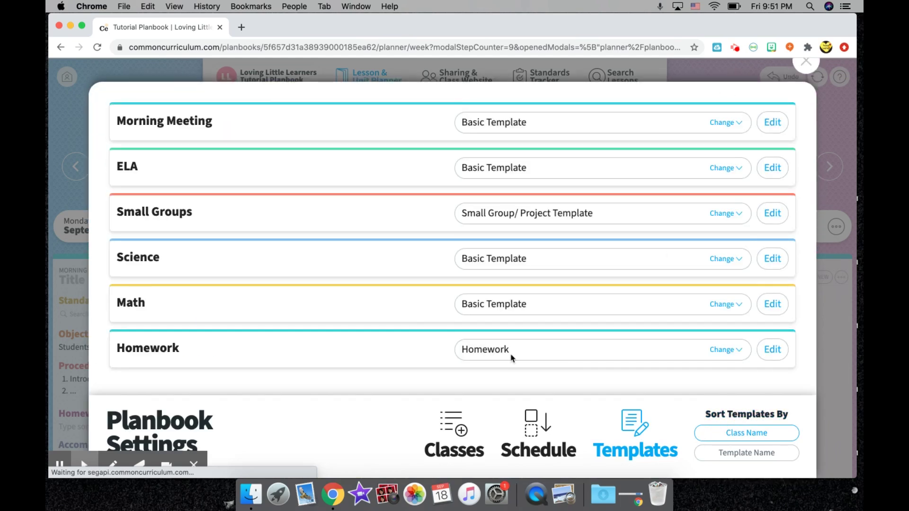
click(805, 63)
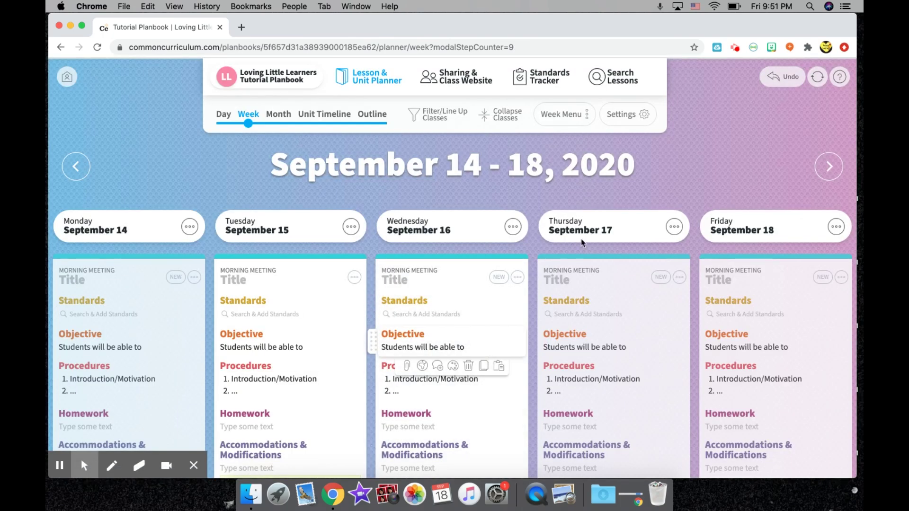
Step: Show the Homework cards of the Wednesday, Thursday and Friday ELA lessons (September 16-18) on the class website
scroll(366, 308, down, 5)
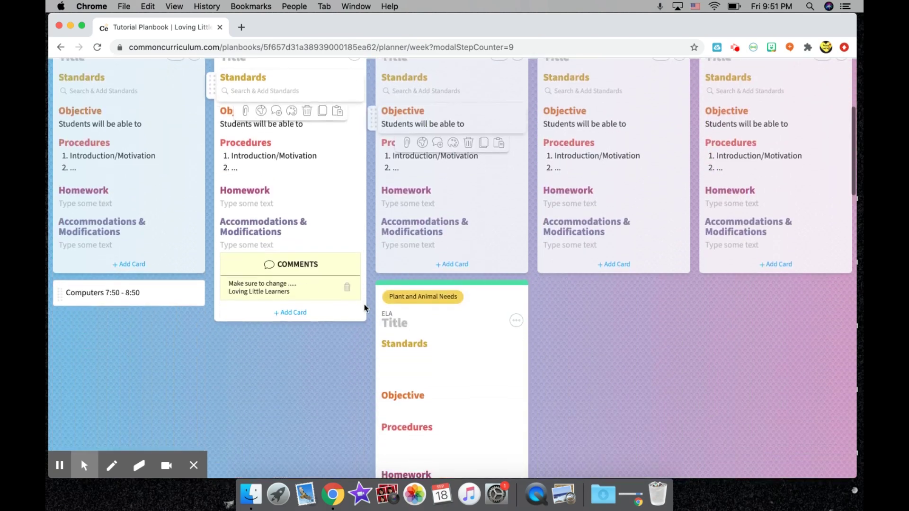
scroll(365, 308, down, 5)
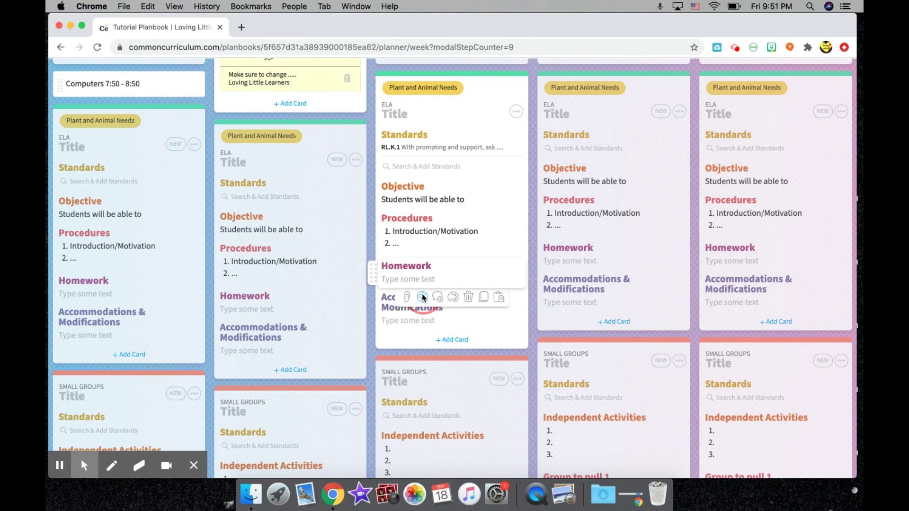
click(422, 297)
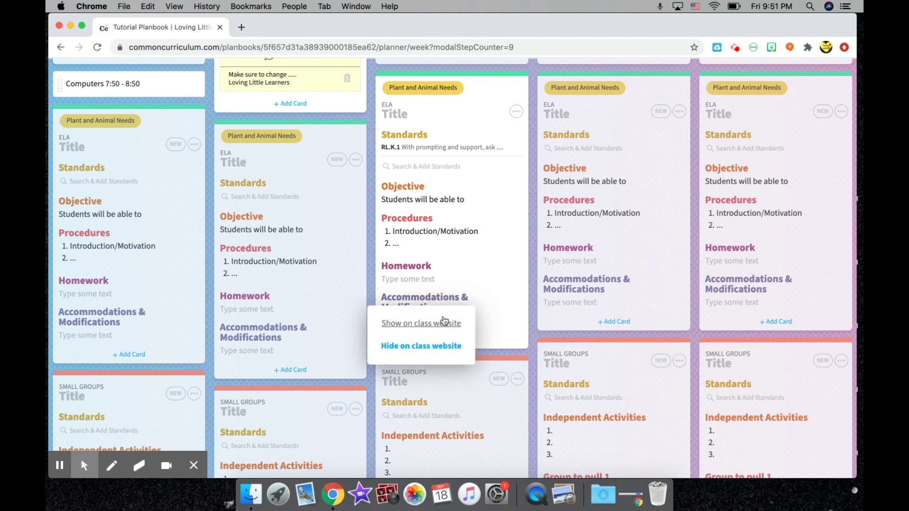
click(431, 327)
click(585, 280)
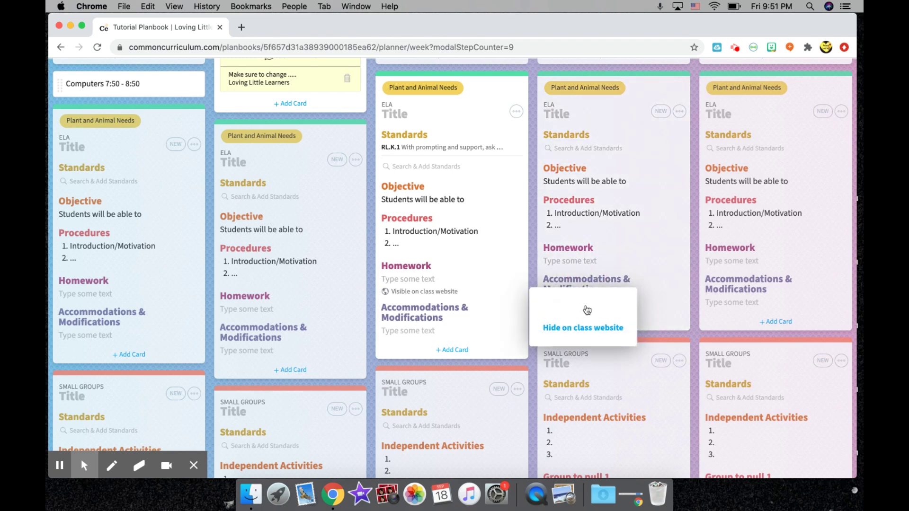
click(583, 305)
click(729, 260)
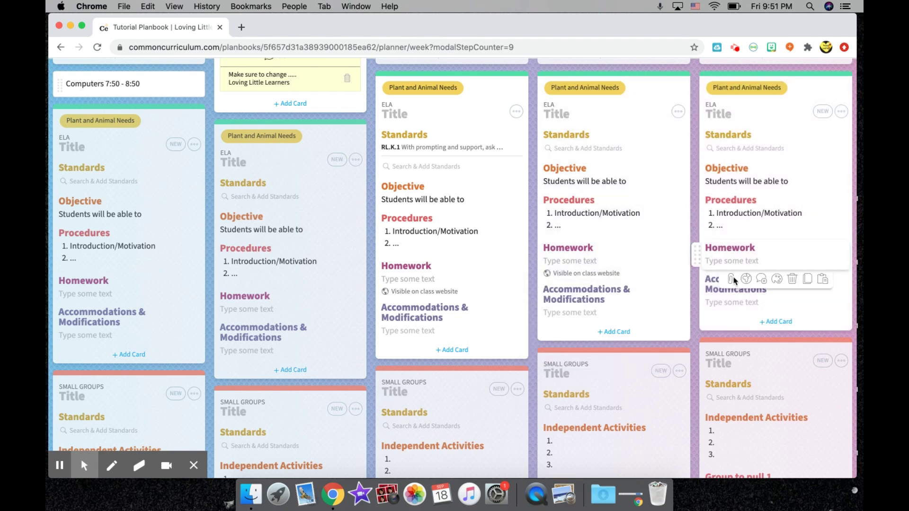
click(747, 279)
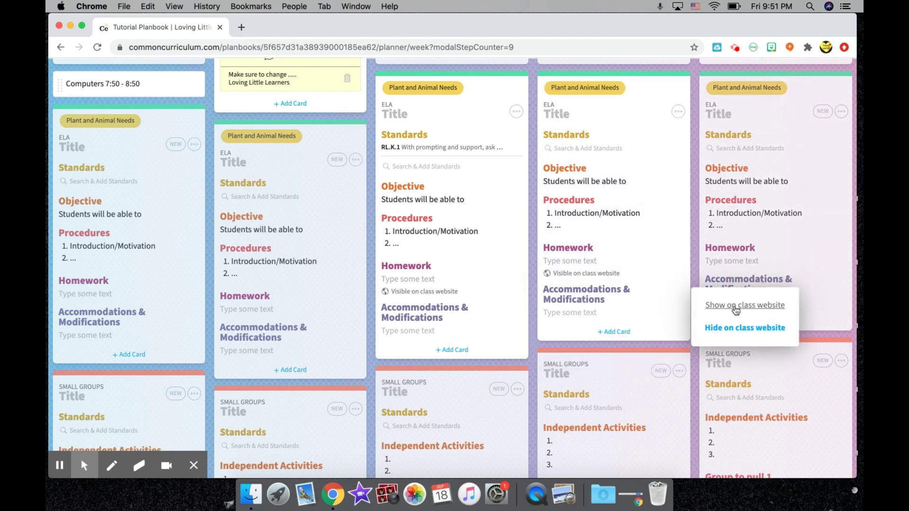
click(735, 310)
Step: Go to the Sharing & Class Websites page and add the Homework class to My Fantastic Website
scroll(650, 244, up, 10)
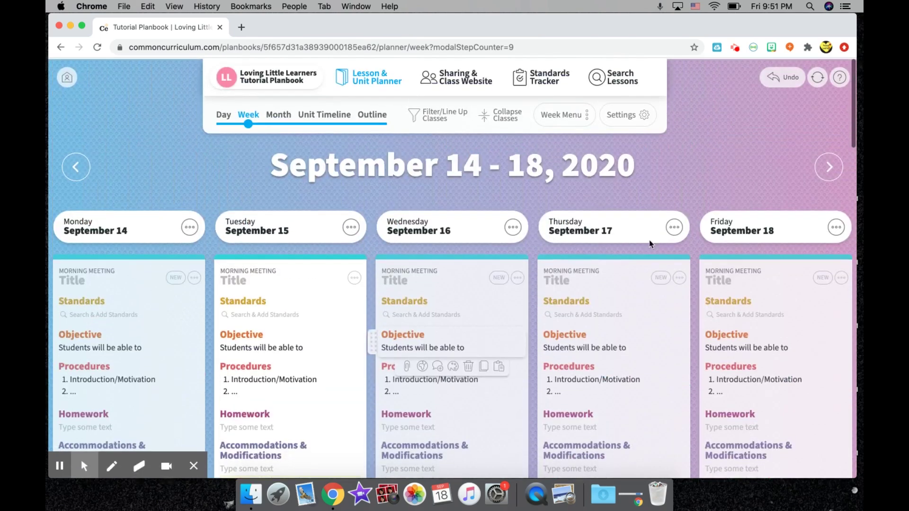
click(450, 77)
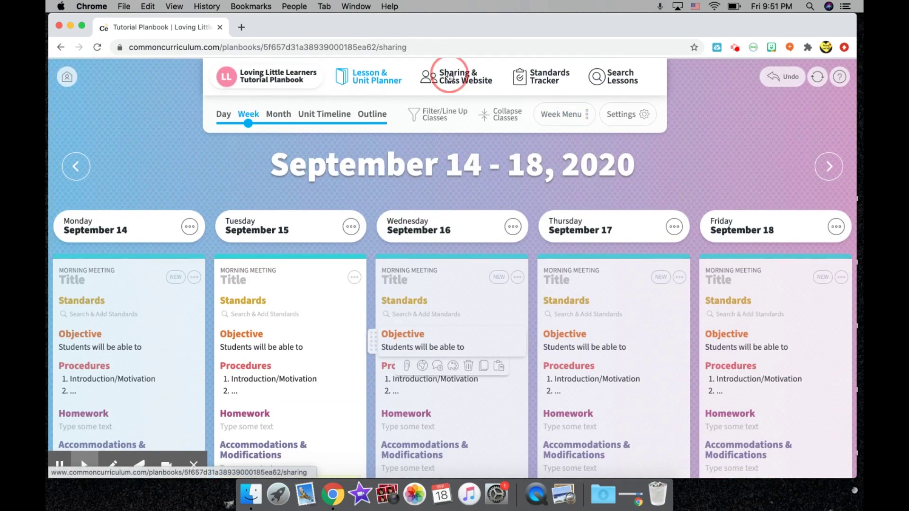
scroll(567, 384, down, 2)
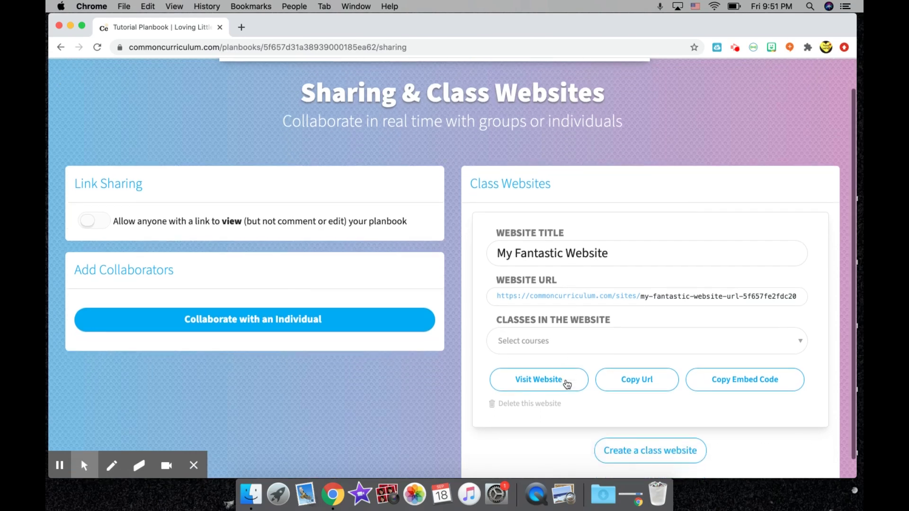
click(569, 321)
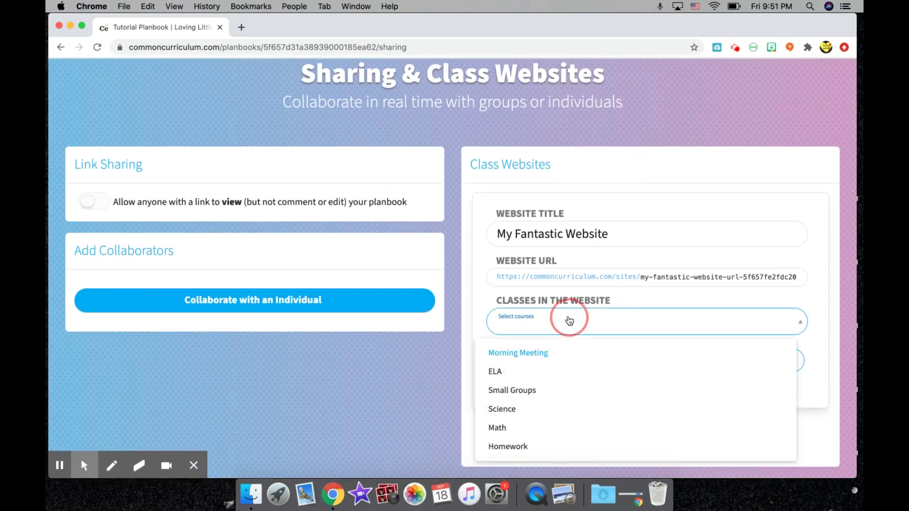
click(521, 446)
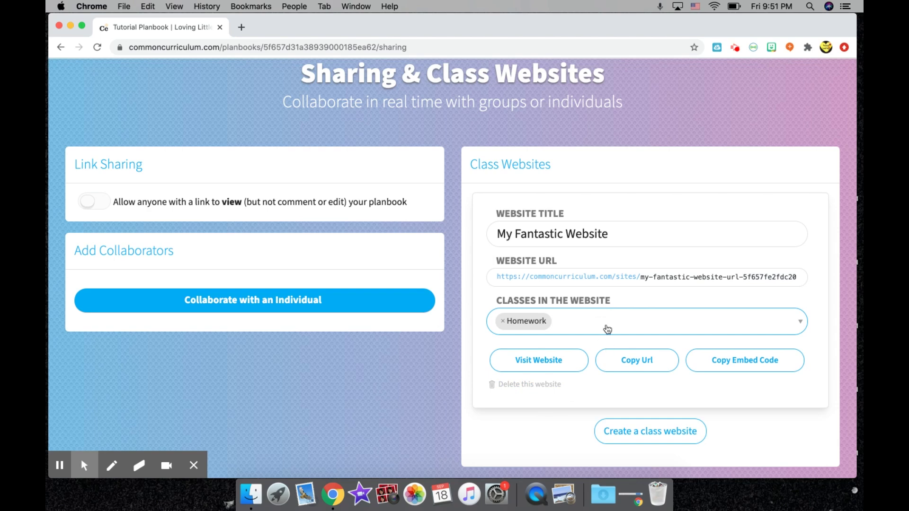
Step: Create a second class website below the one that contains the Homework class
click(649, 433)
scroll(647, 431, down, 4)
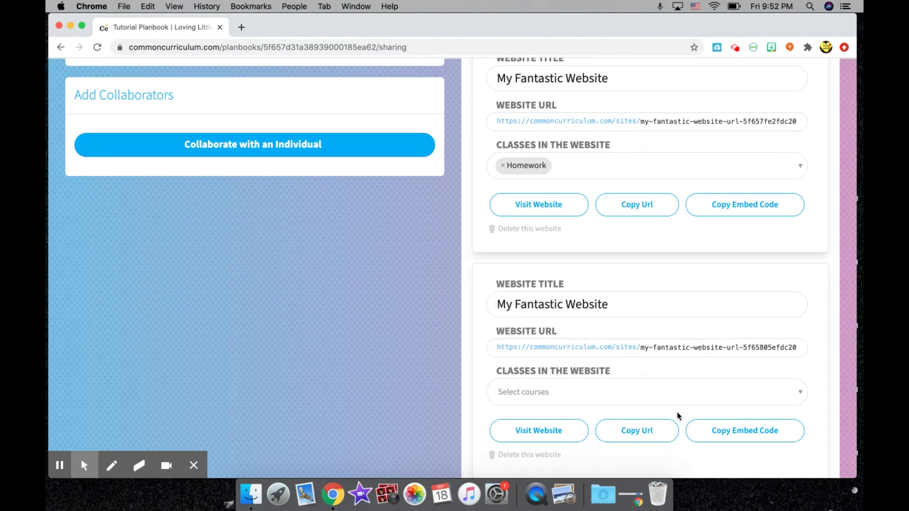
scroll(684, 339, down, 2)
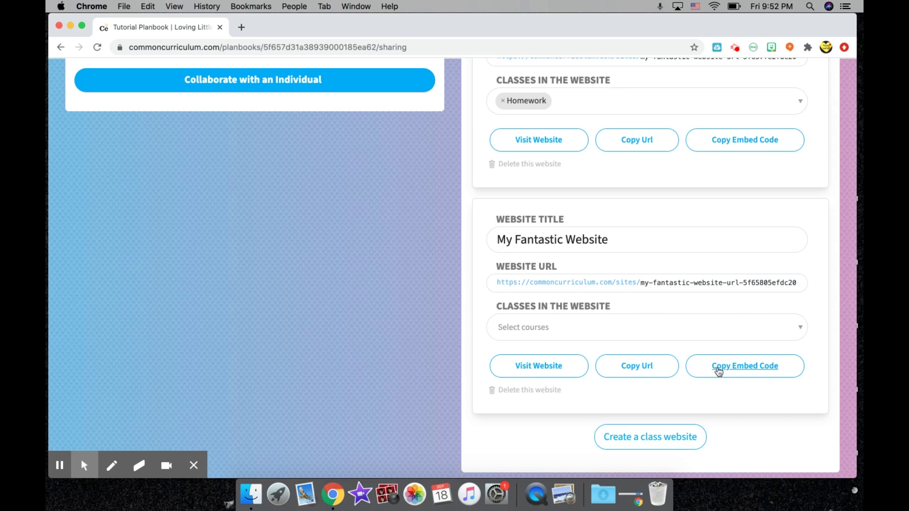
Step: Visit the second class website, browse to the following week and back, and try its Day and Week views
click(524, 369)
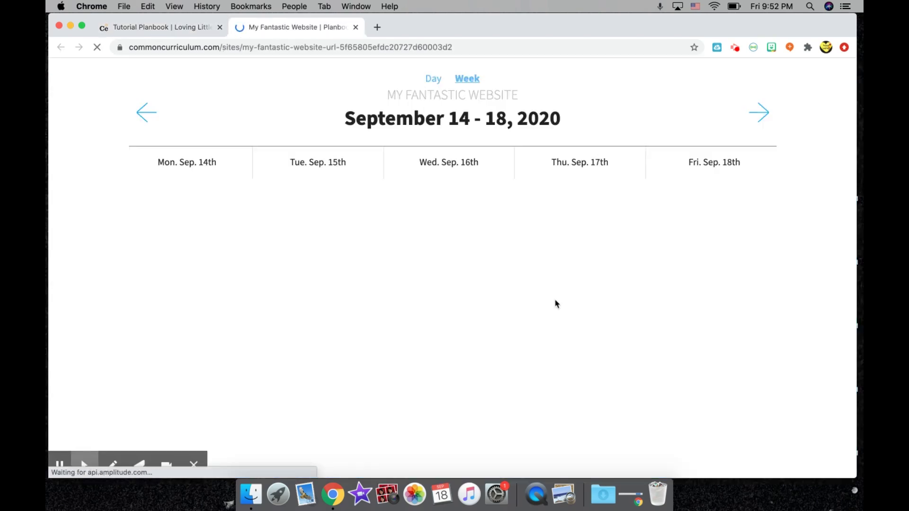
click(758, 112)
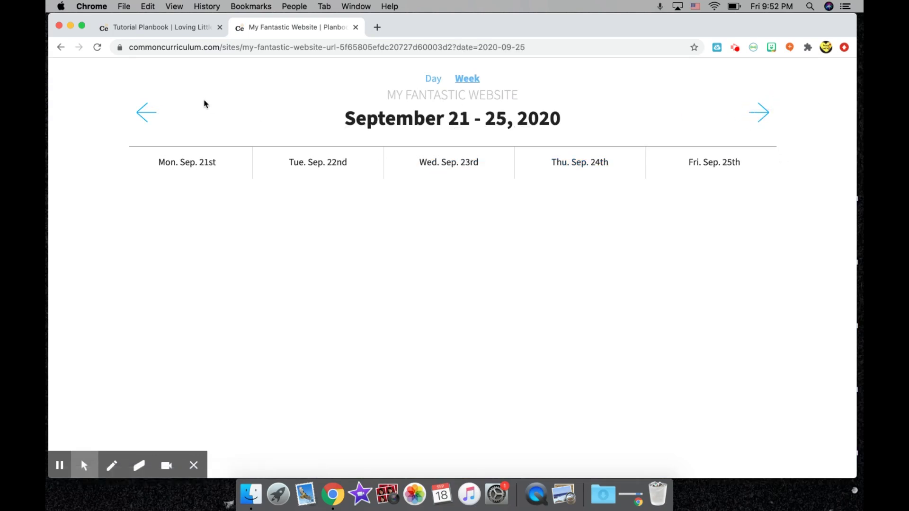
click(146, 112)
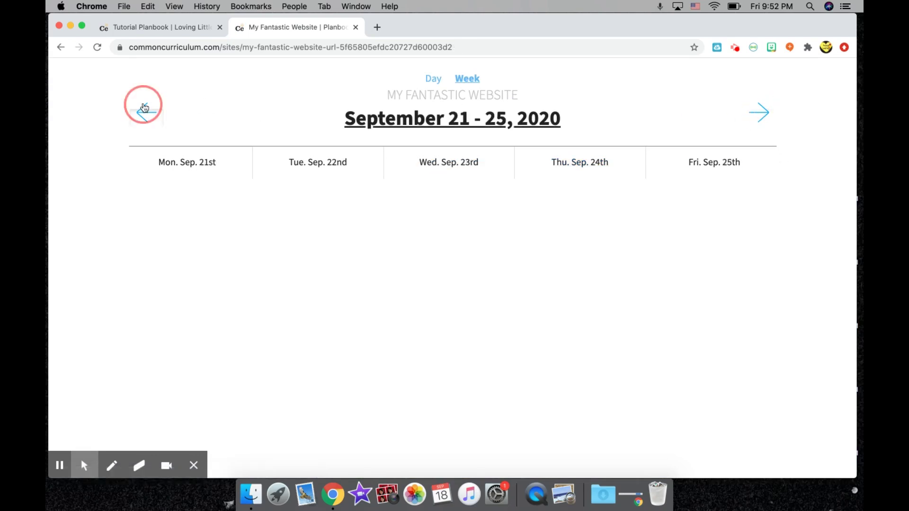
click(431, 82)
click(461, 81)
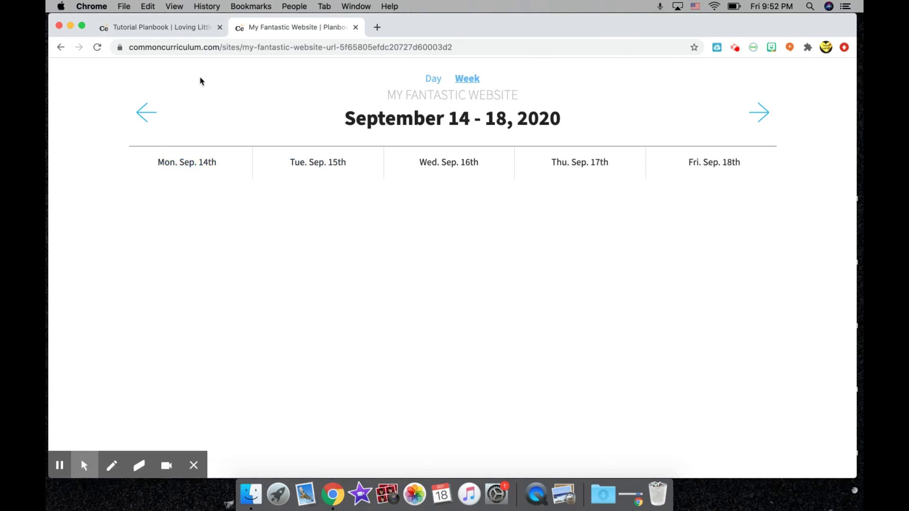
Step: Return to the planbook's weekly lesson planner and review which ELA Homework cards are visible on the class website
click(181, 27)
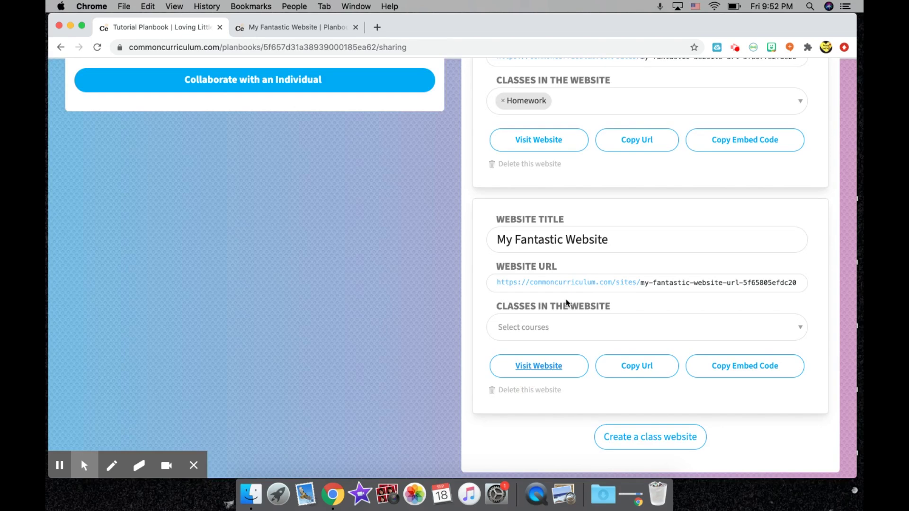
scroll(567, 303, up, 10)
click(377, 76)
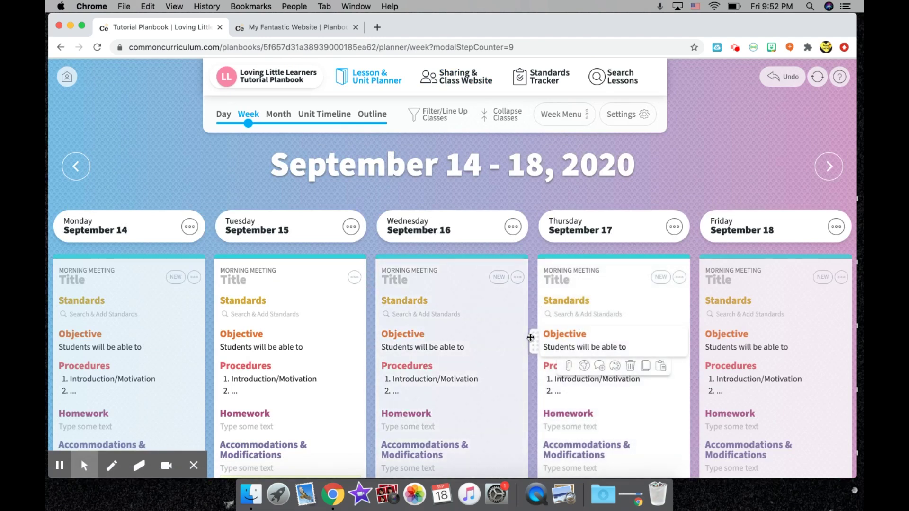
scroll(531, 334, down, 6)
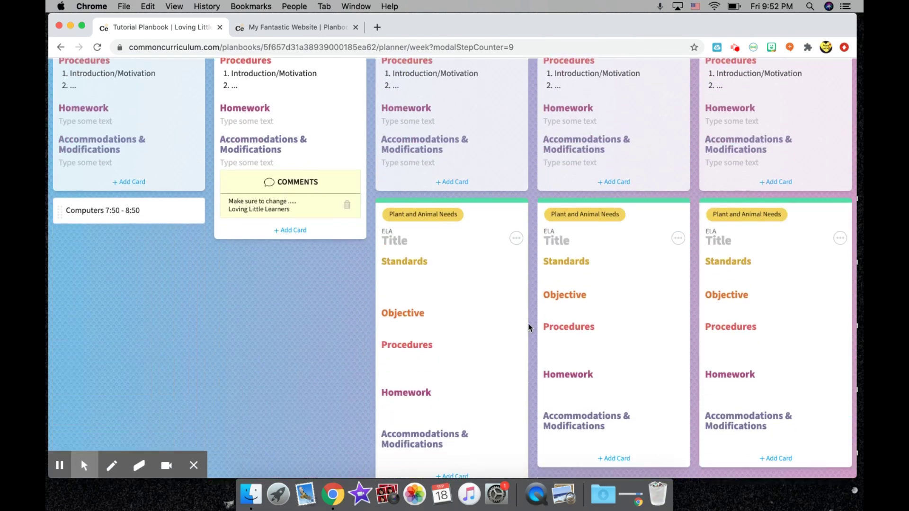
scroll(529, 326, down, 2)
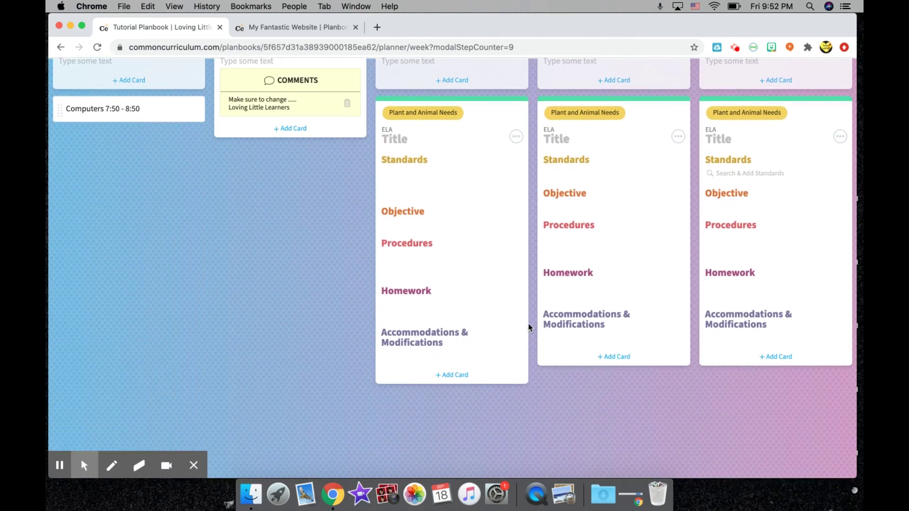
scroll(529, 327, down, 1)
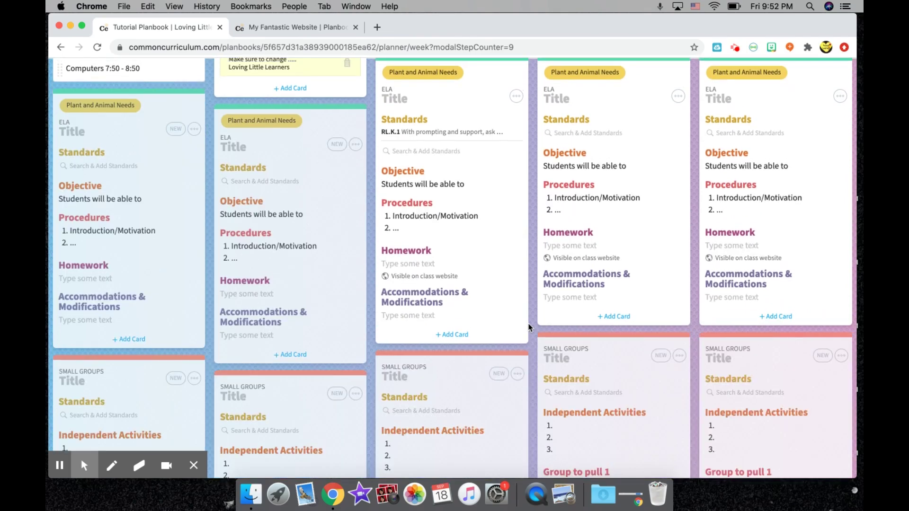
scroll(530, 327, up, 10)
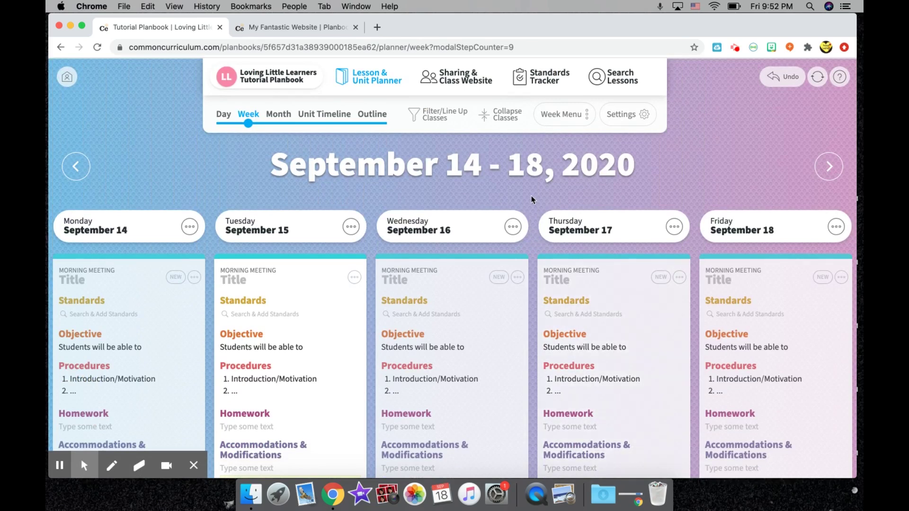
Step: Search the planbook's lessons for "needs" and open the Plant and Animal Needs unit
click(624, 80)
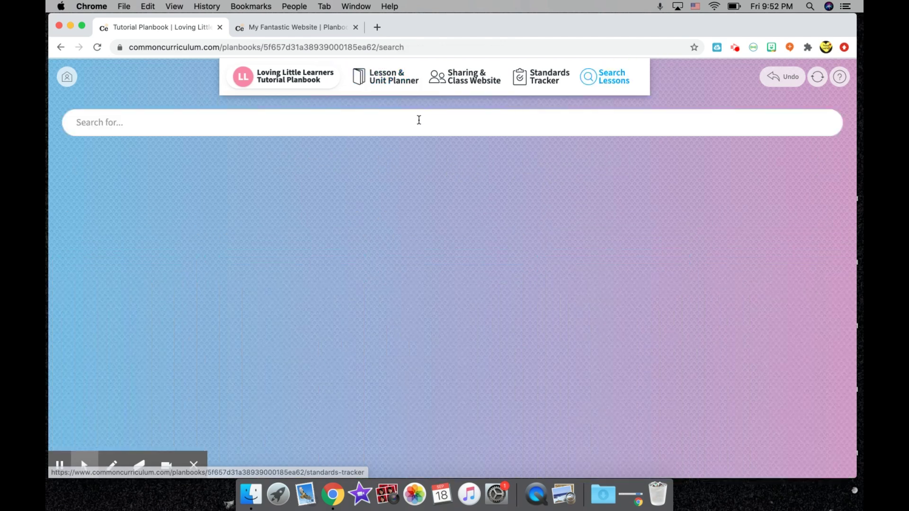
click(419, 123)
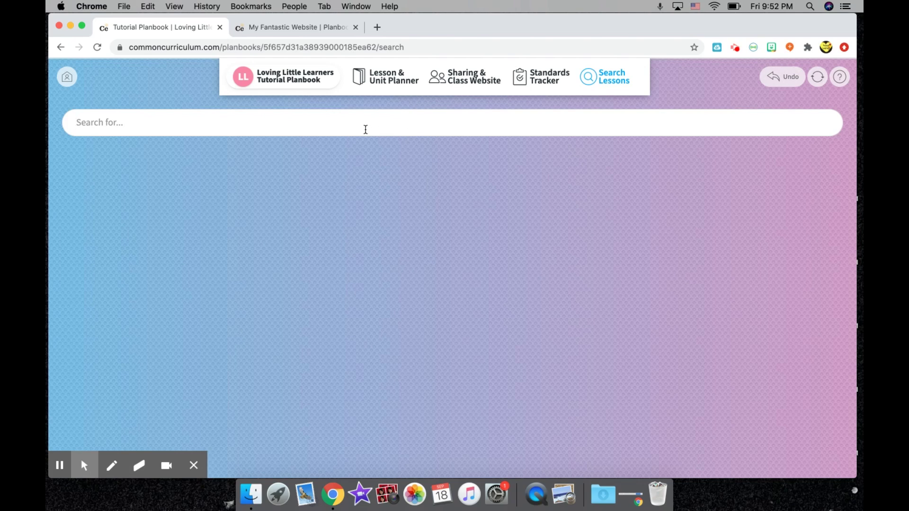
text(needs)
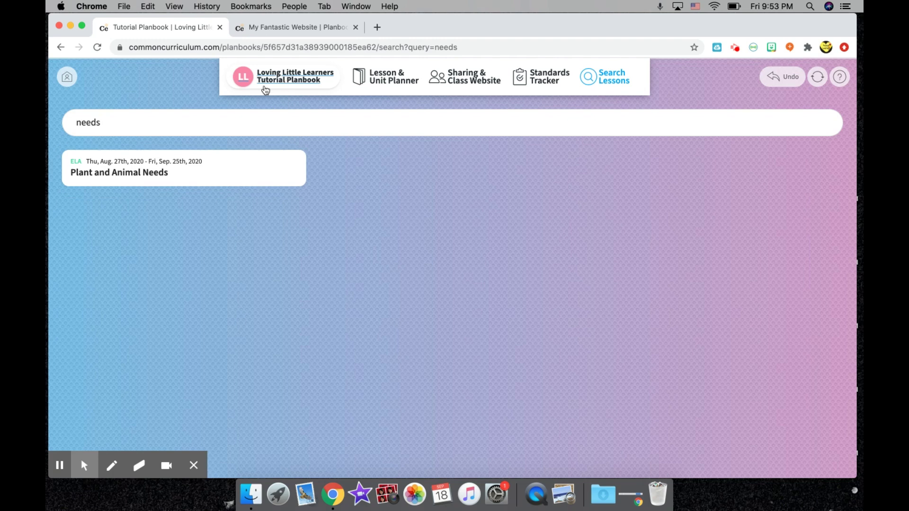
click(126, 175)
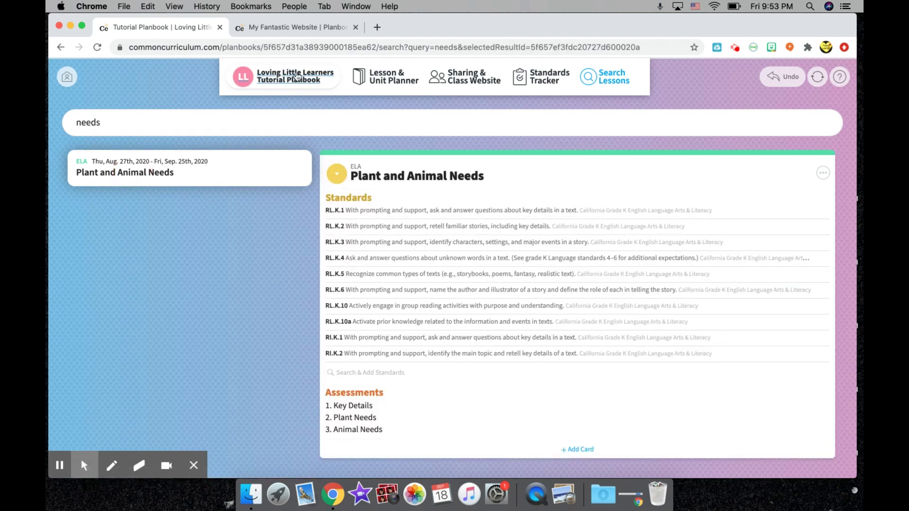
Step: Return to the weekly lesson planner and view the available planbook settings, such as Special Events & Days Off
click(396, 81)
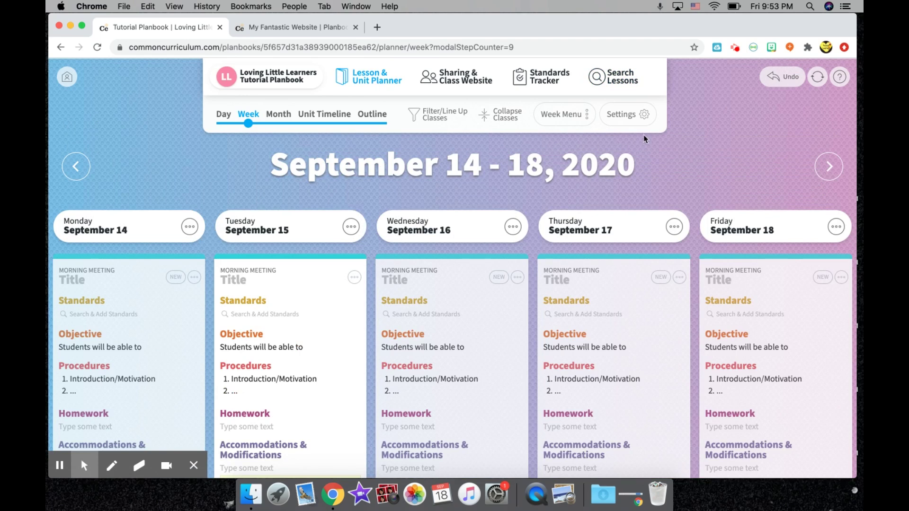
click(628, 116)
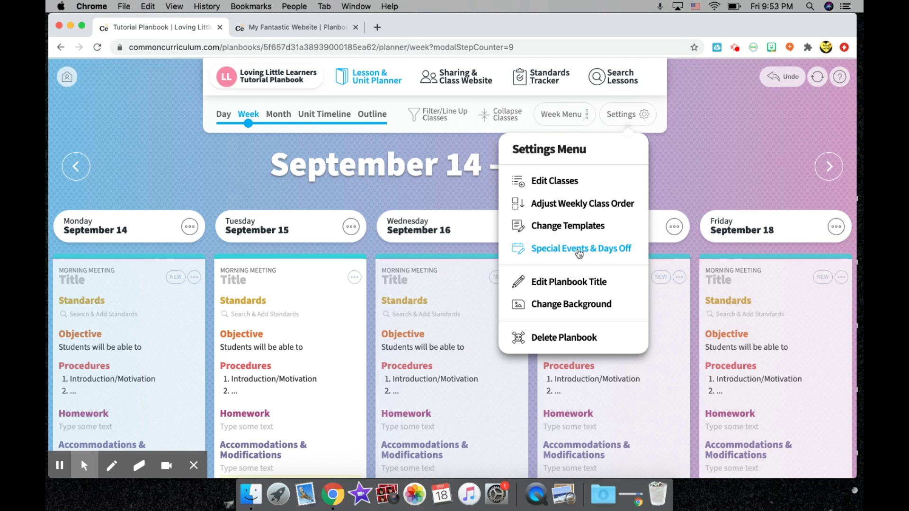
click(363, 201)
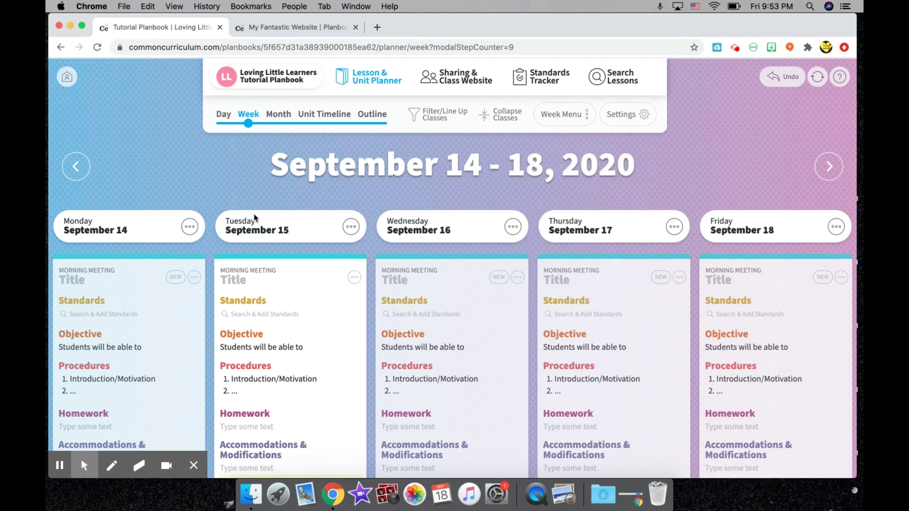
Step: Add a no-school day on Monday, September 14 titled "Fall Break" with the description "No class today"
click(189, 226)
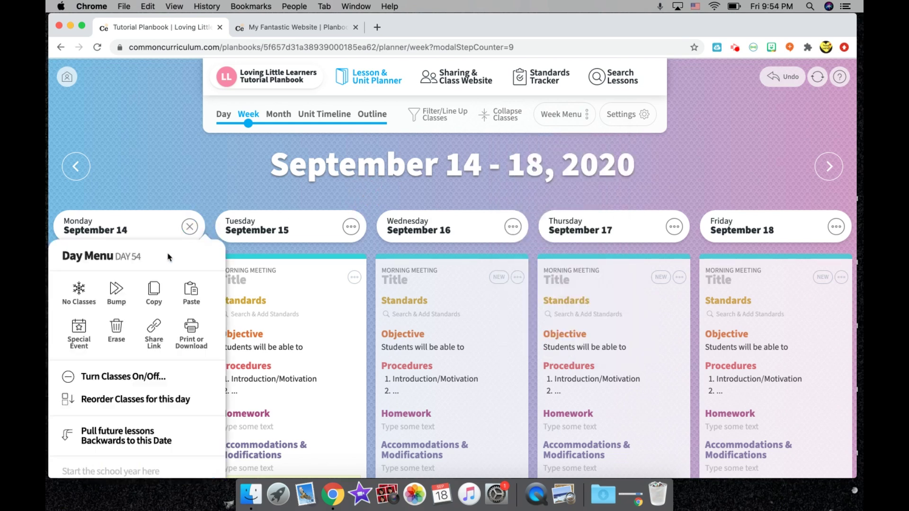
click(83, 301)
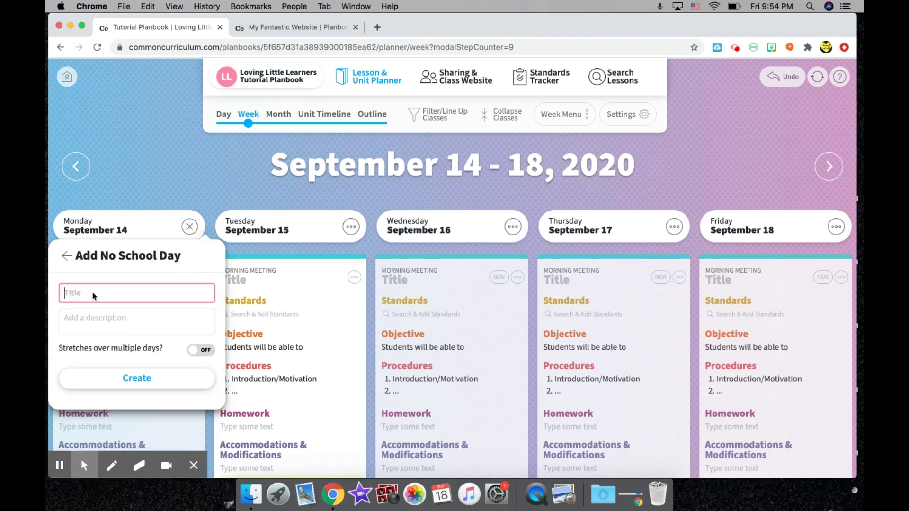
text(Fall Break)
key(Tab)
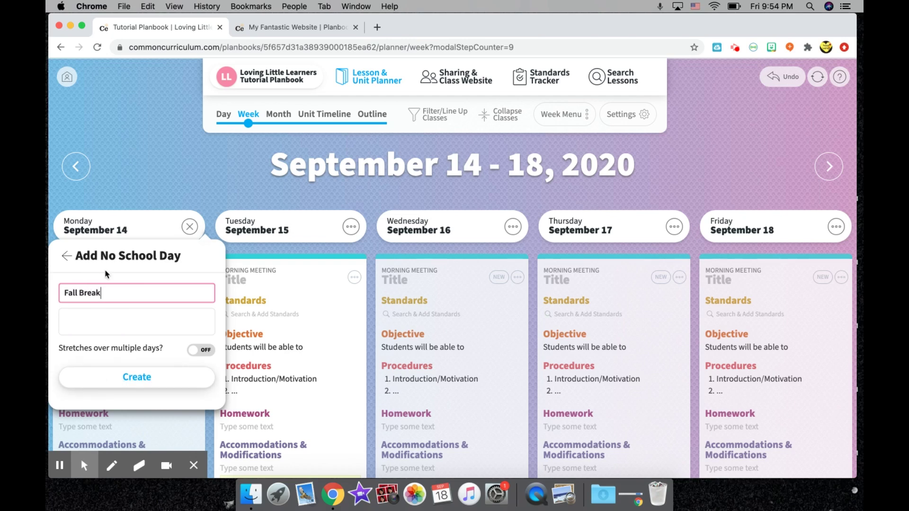
click(96, 321)
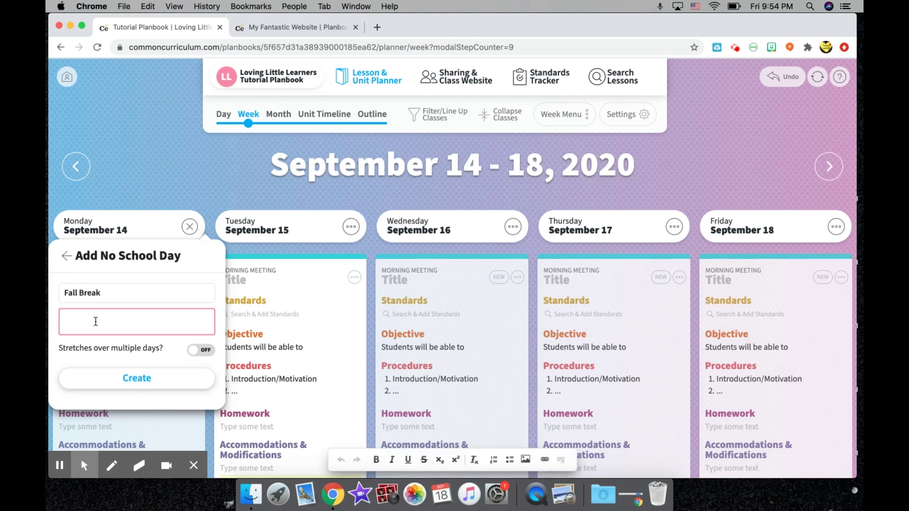
text(No class today)
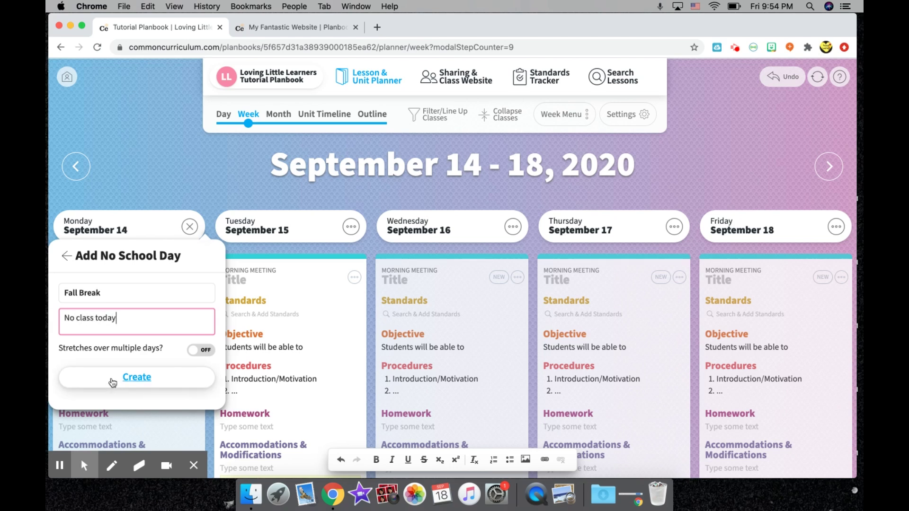
click(113, 383)
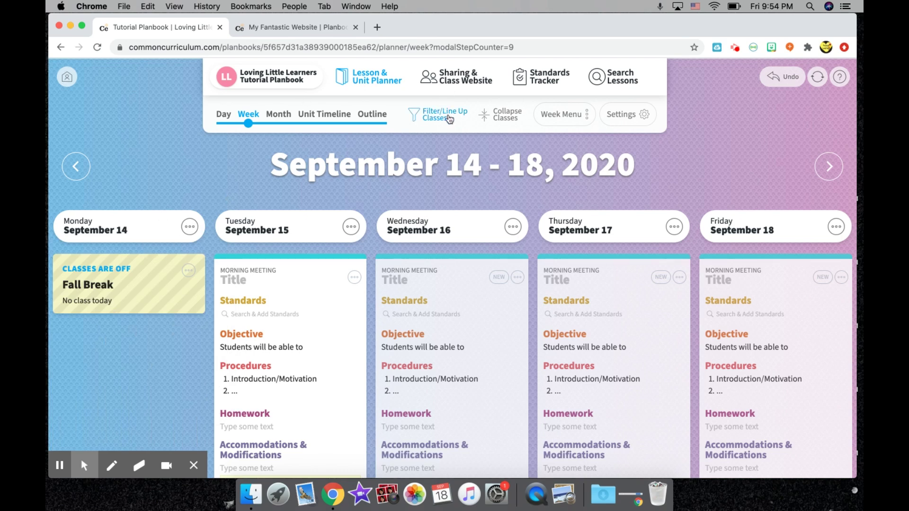
Step: Try the palm-tree, teal-green and cloudy-sky planbook backgrounds, and settle on the orange-to-yellow gradient
click(623, 120)
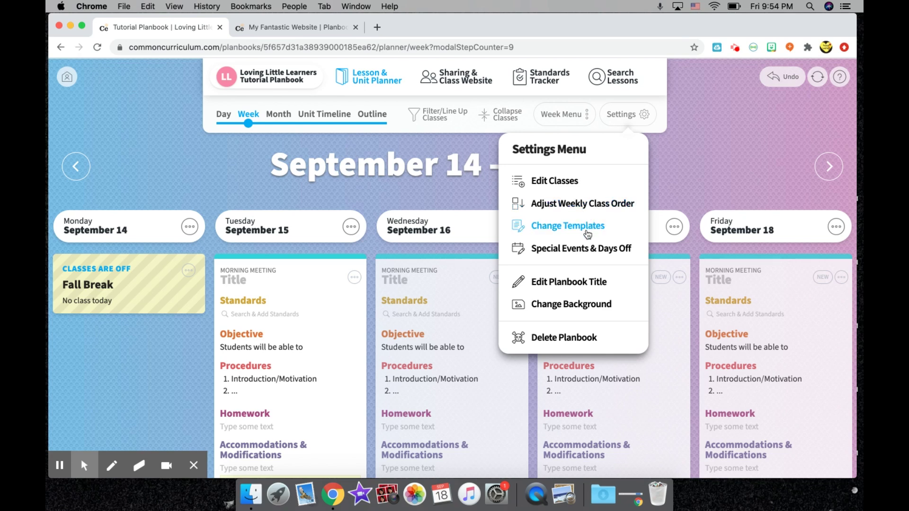
click(576, 306)
scroll(575, 266, down, 5)
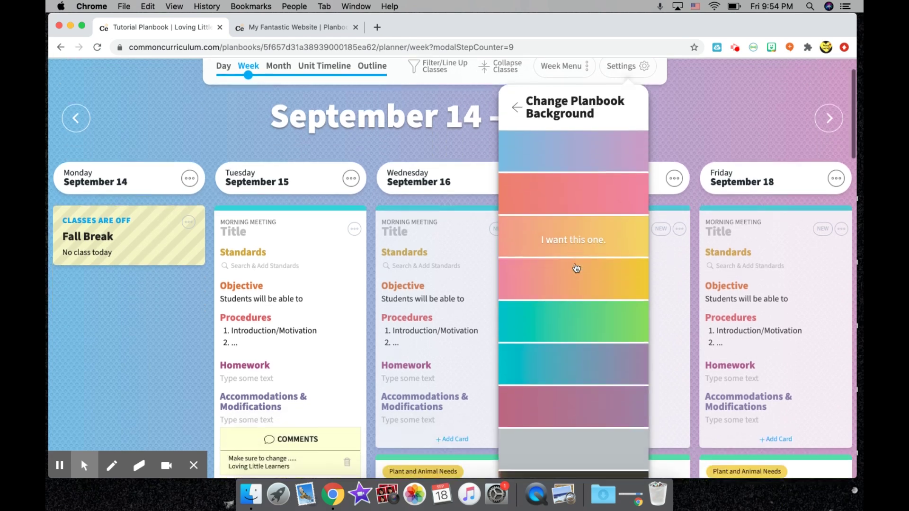
scroll(576, 268, down, 5)
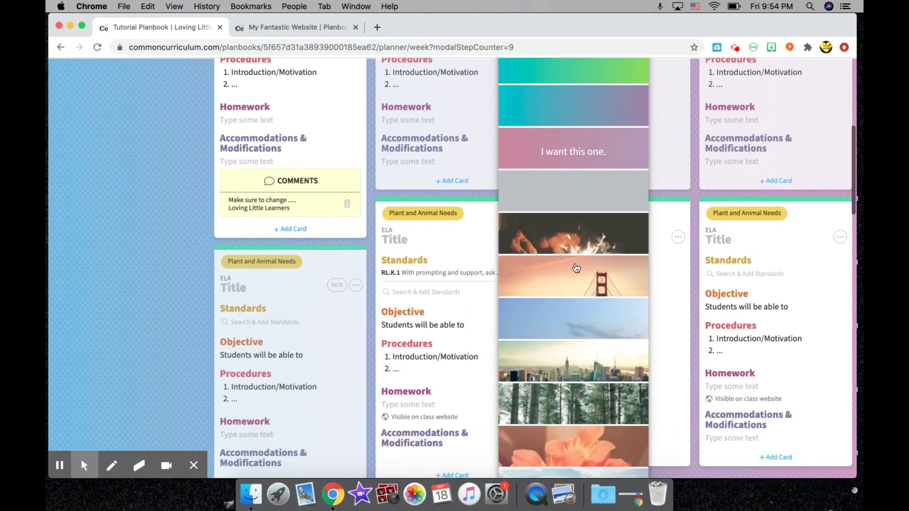
scroll(576, 268, down, 3)
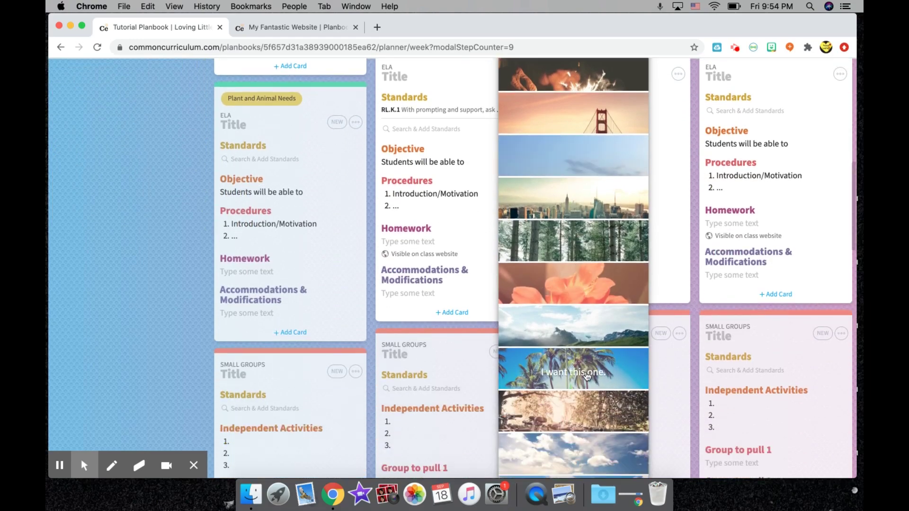
click(587, 374)
scroll(563, 232, up, 5)
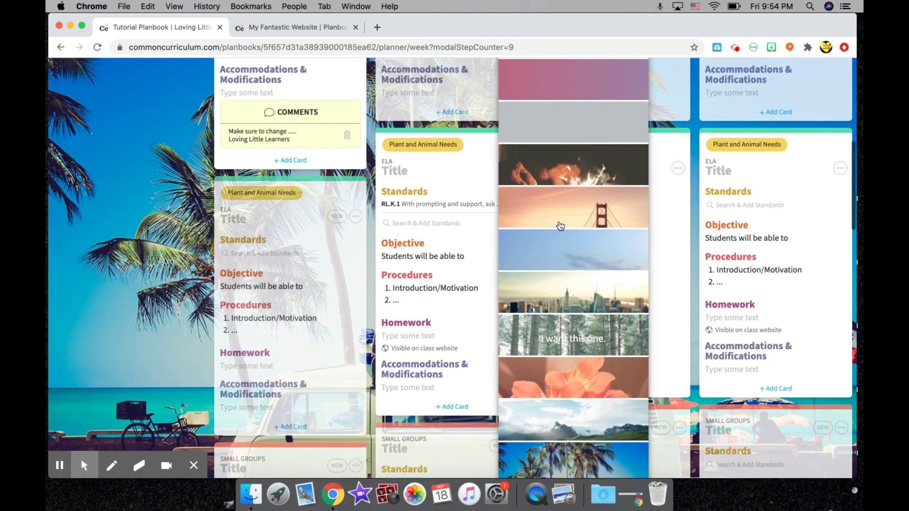
scroll(560, 226, up, 2)
click(561, 230)
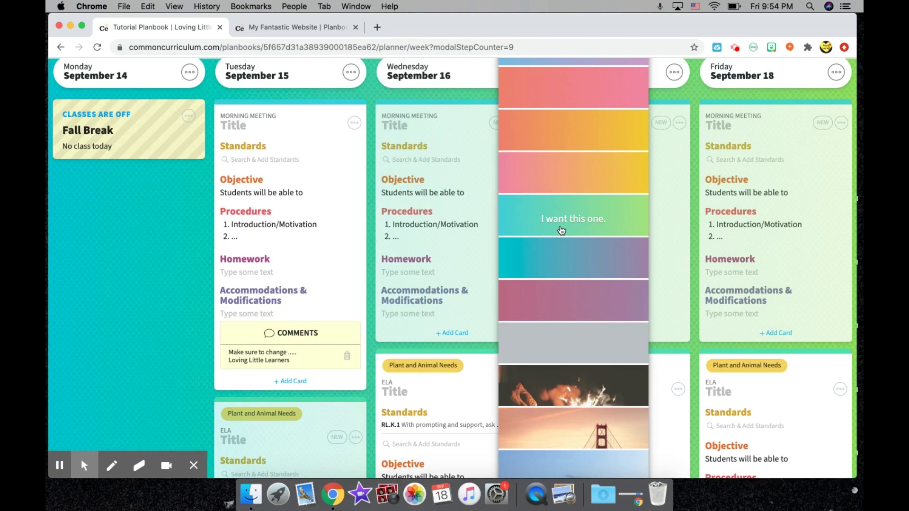
scroll(561, 230, down, 5)
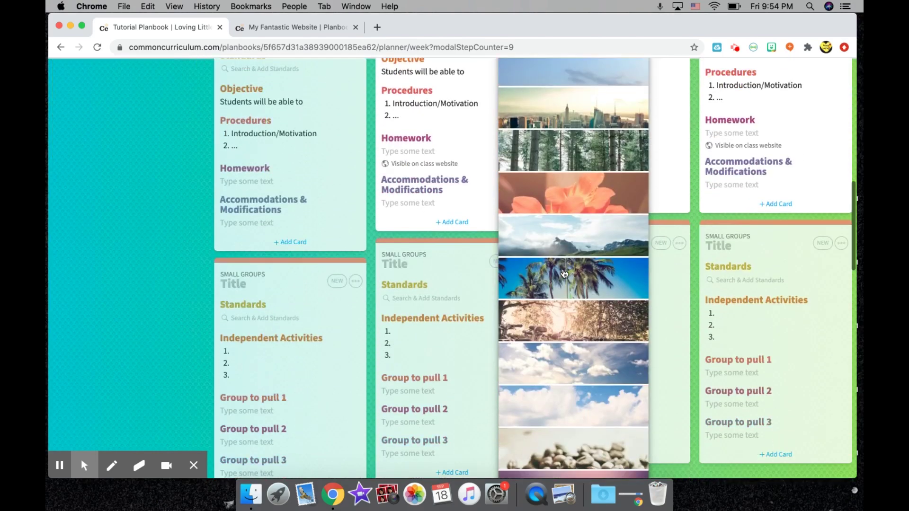
click(568, 316)
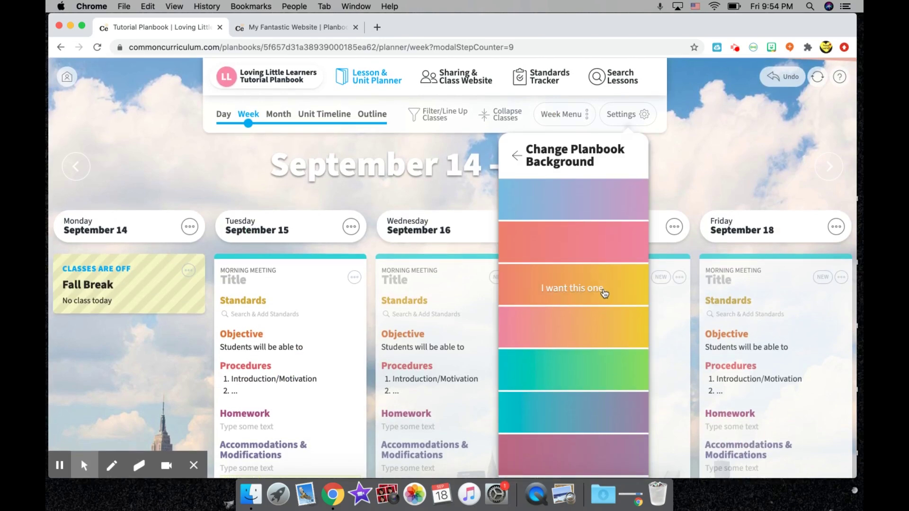
click(596, 291)
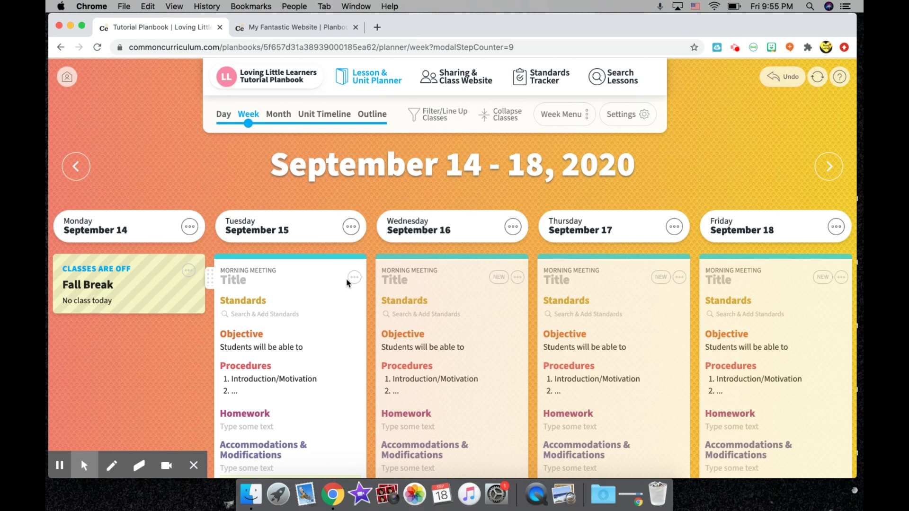
Step: Generate the printable version of Tuesday, September 15's lesson plans with the default print options
scroll(347, 283, down, 1)
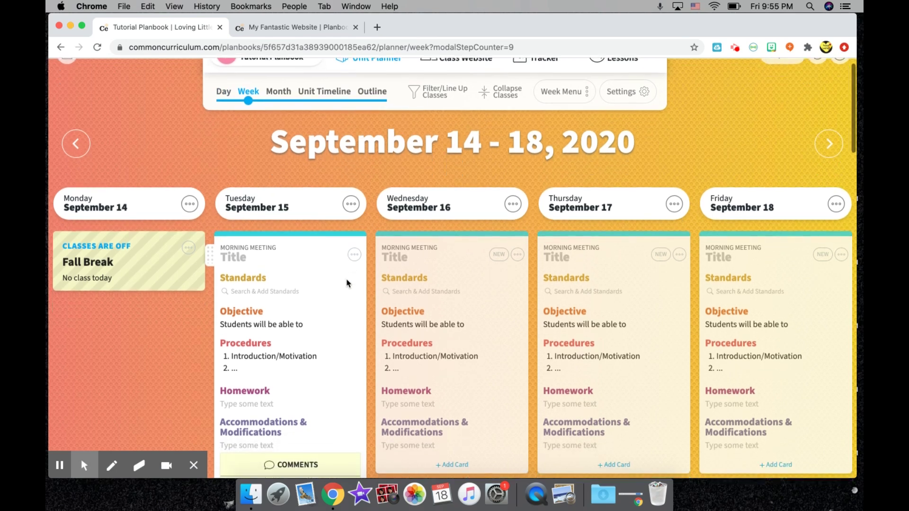
click(351, 205)
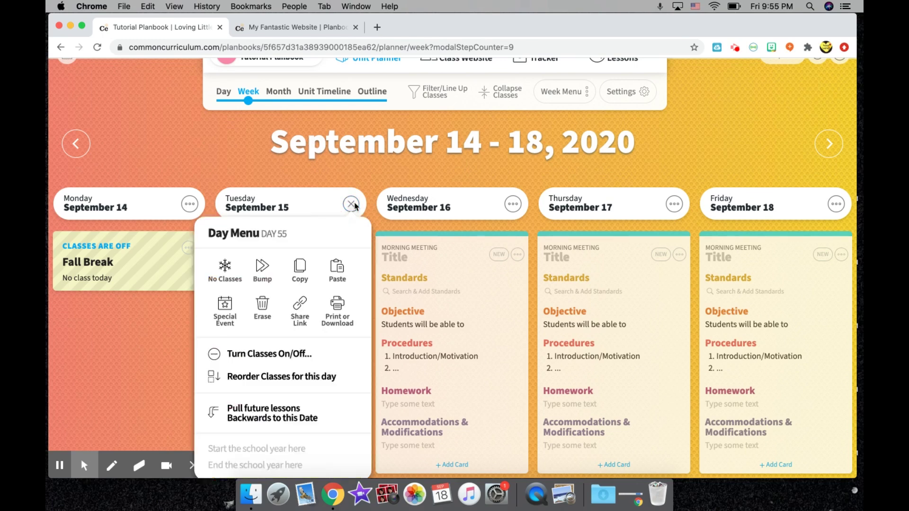
click(337, 308)
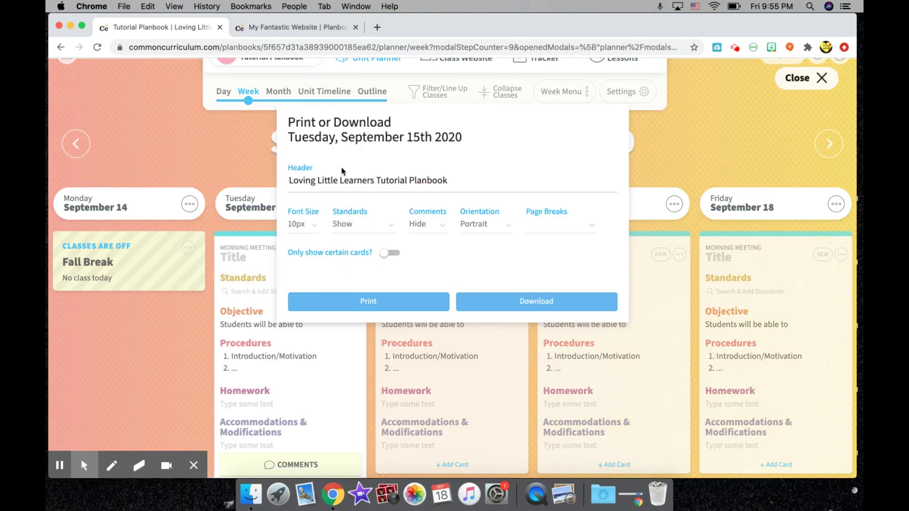
click(384, 304)
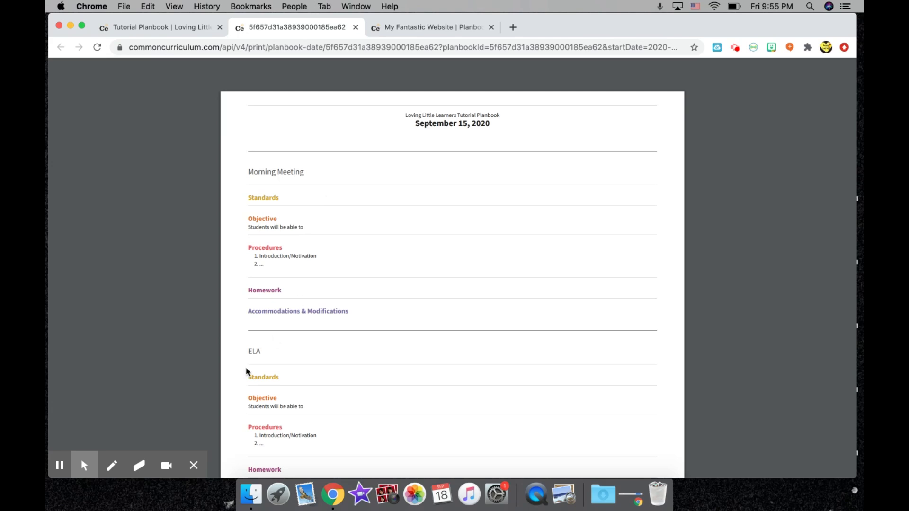
Step: Look through the printable September 15 plan from Morning Meeting to Math, and return to the weekly planner
scroll(291, 317, down, 5)
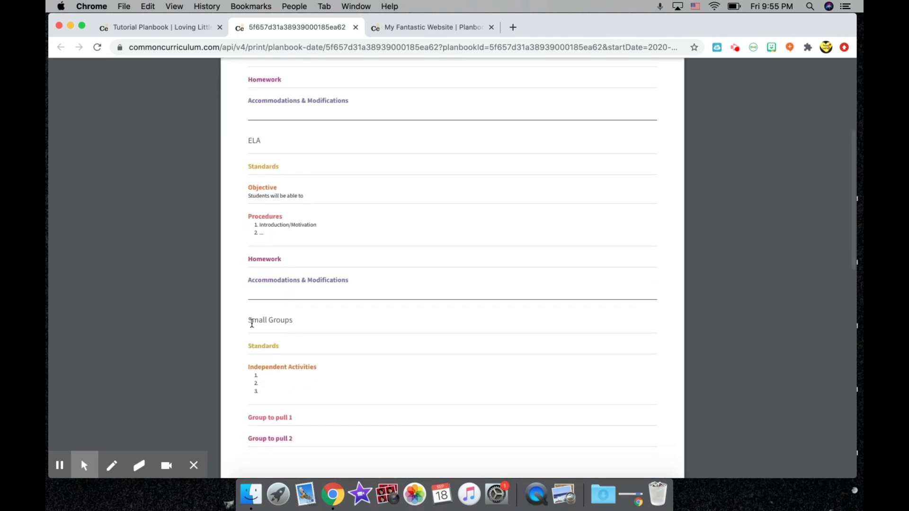
scroll(338, 325, down, 4)
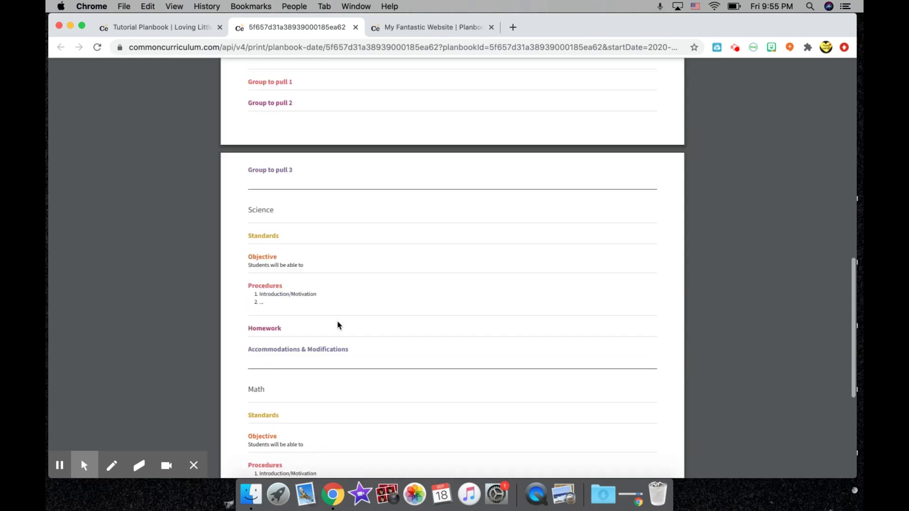
scroll(338, 324, up, 15)
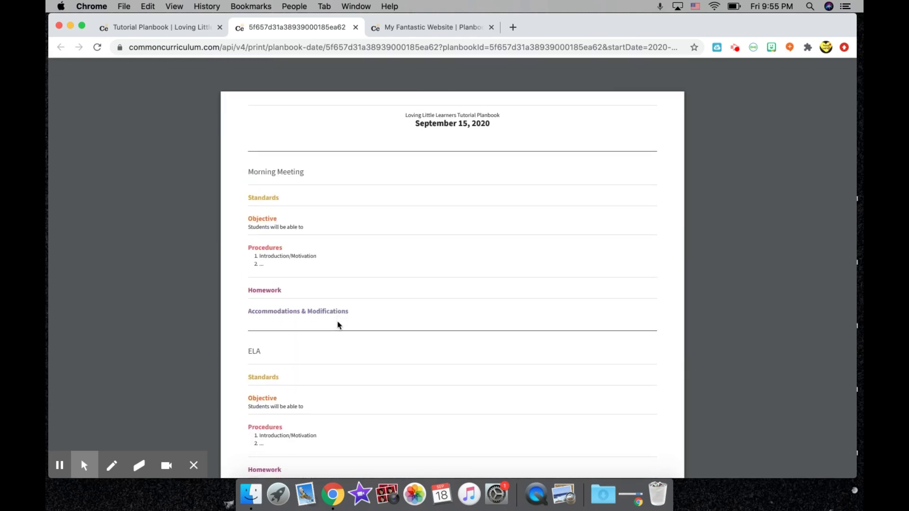
mouse_move(194, 466)
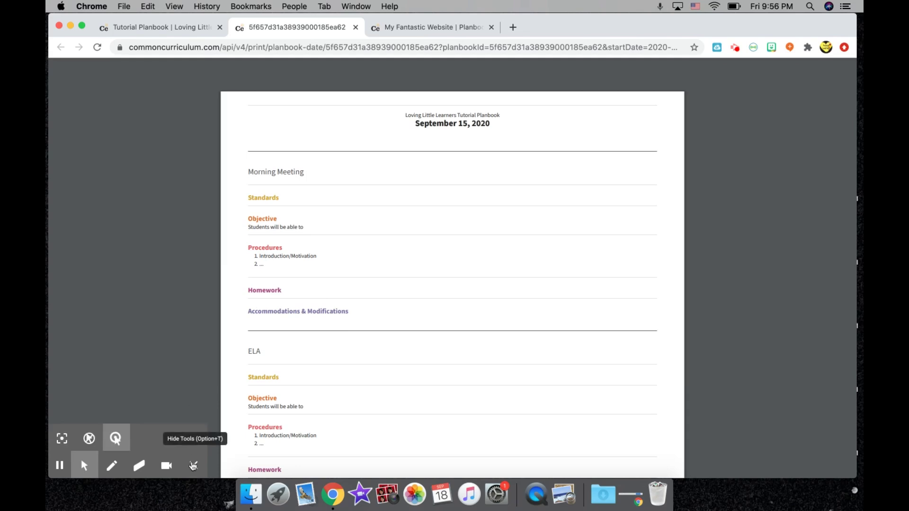
click(160, 30)
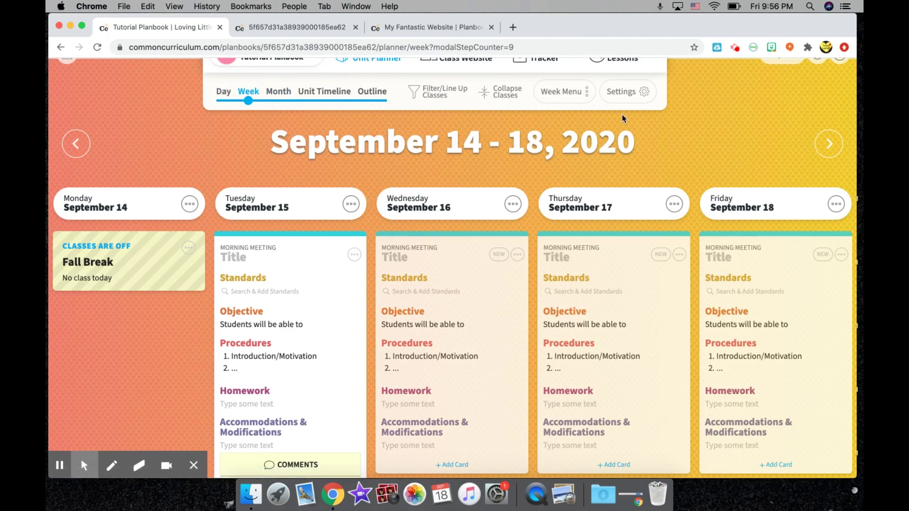
Step: View the share and print options available for the whole week and for Tuesday, September 15
click(579, 93)
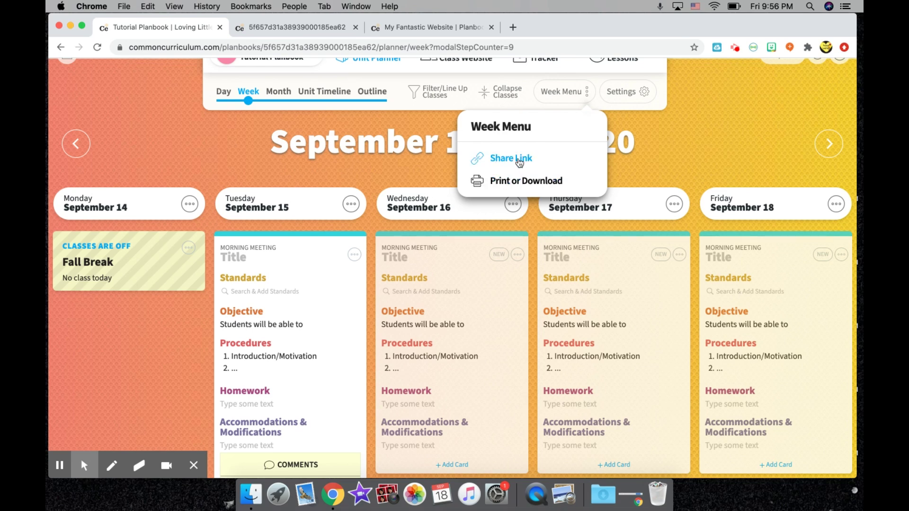
click(346, 189)
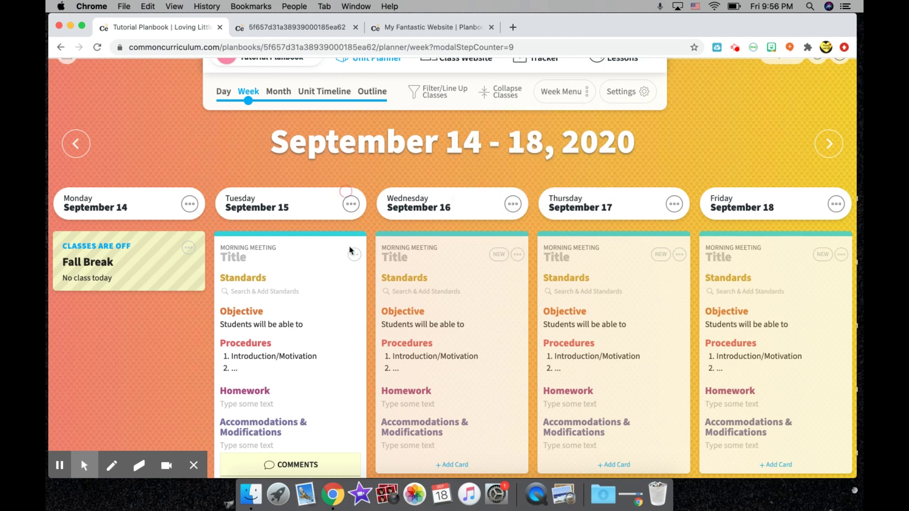
click(350, 203)
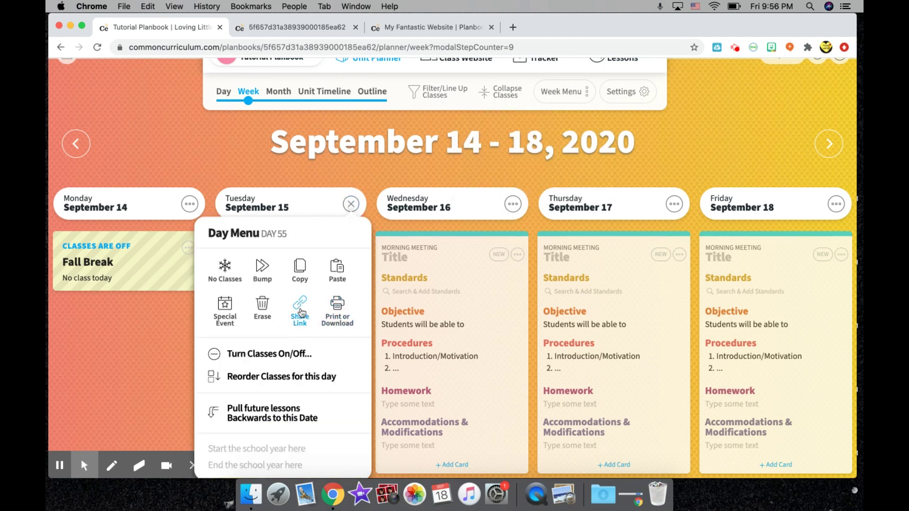
click(348, 162)
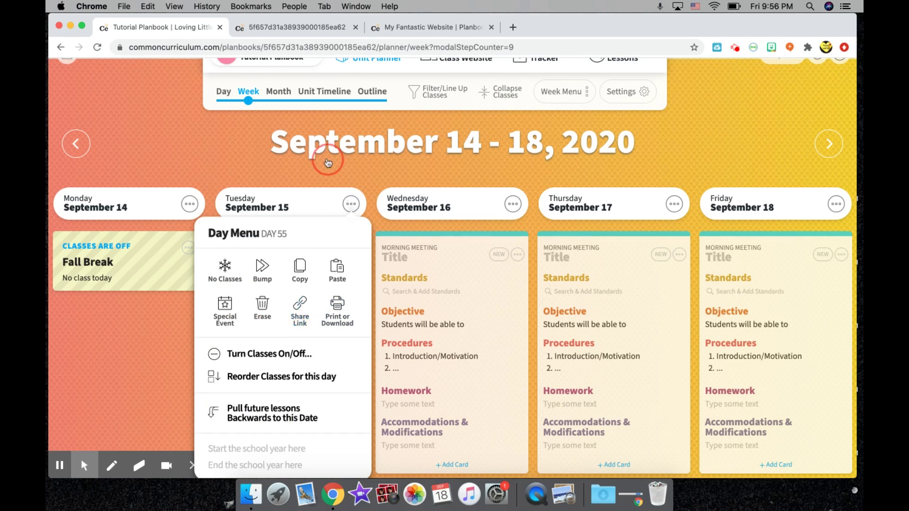
Step: View the September 2020 month plan with its share and print options, and return to the weekly lesson cards
click(279, 94)
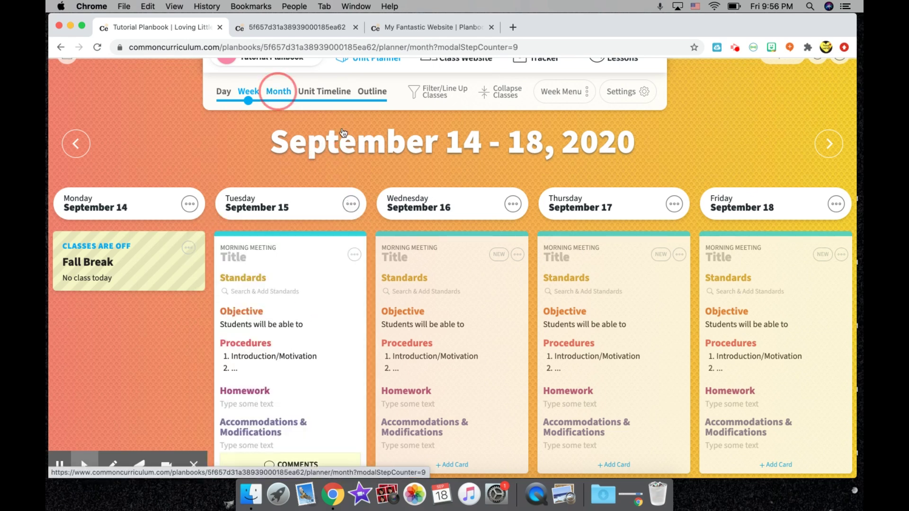
click(287, 91)
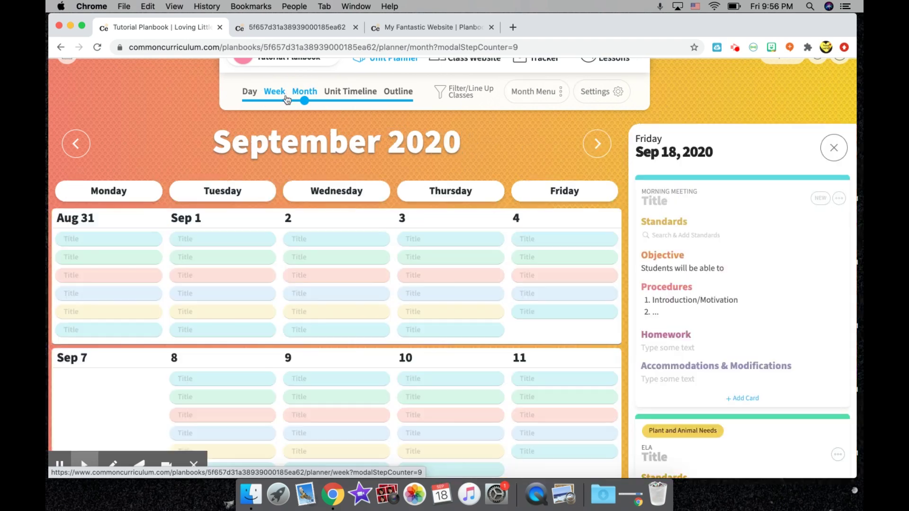
click(548, 93)
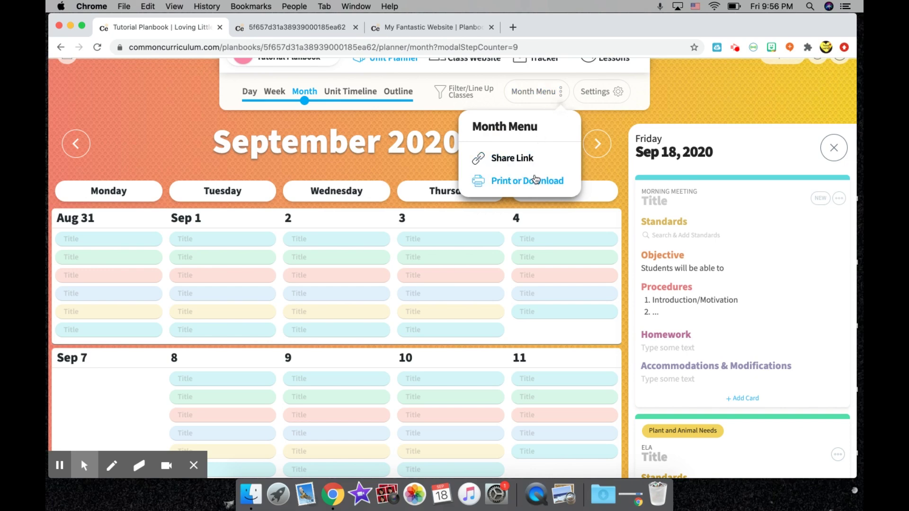
click(435, 127)
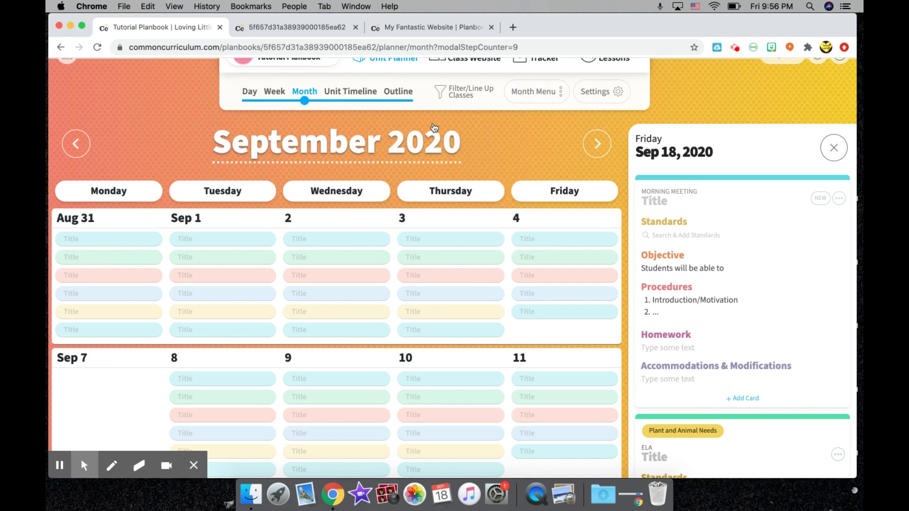
scroll(435, 127, up, 1)
scroll(435, 127, down, 1)
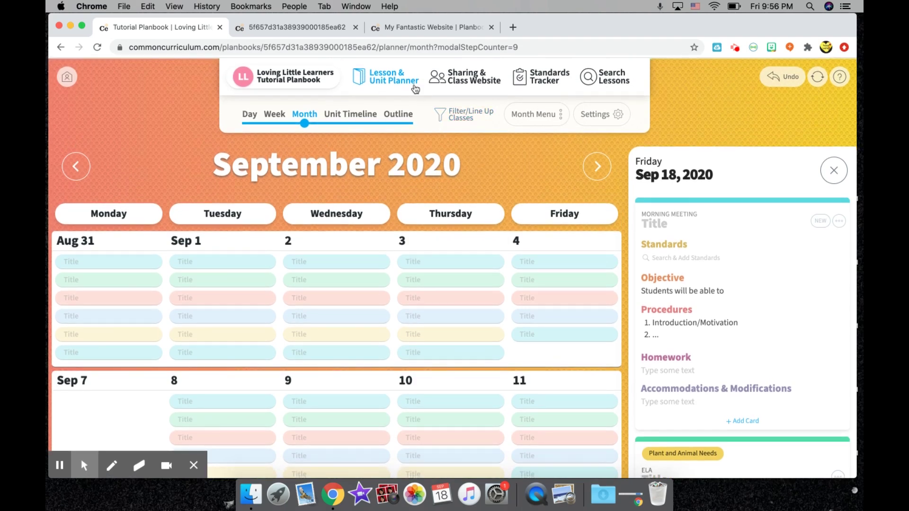
click(281, 118)
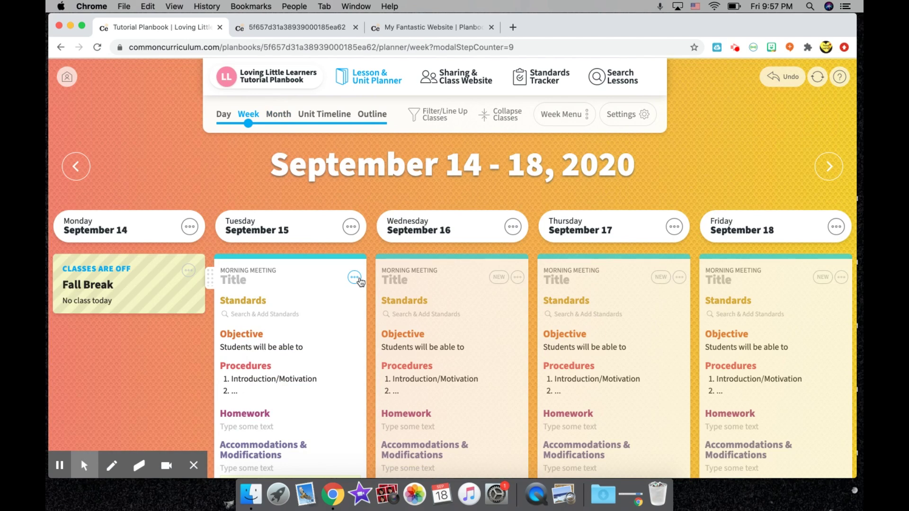
scroll(358, 282, down, 7)
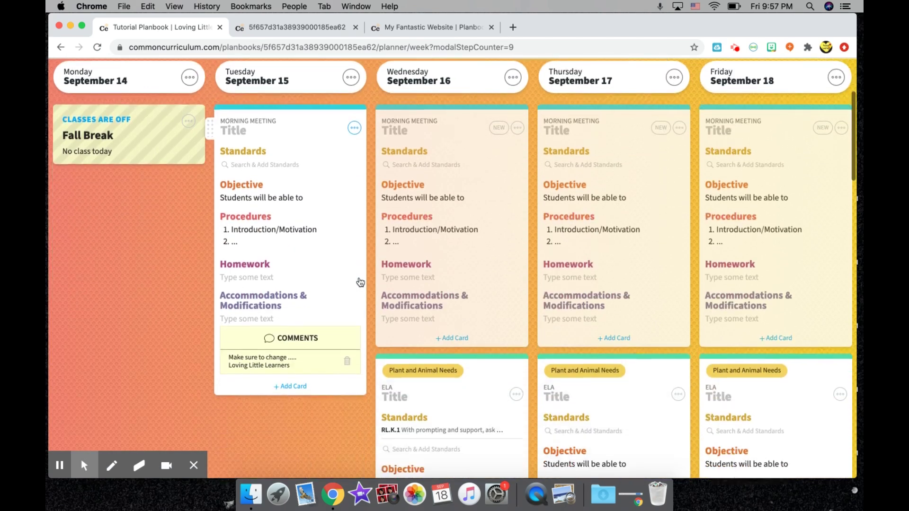
Step: Review the Tutorial Planbook's link sharing, collaborator and class website settings, and return to the weekly planner
scroll(359, 280, down, 10)
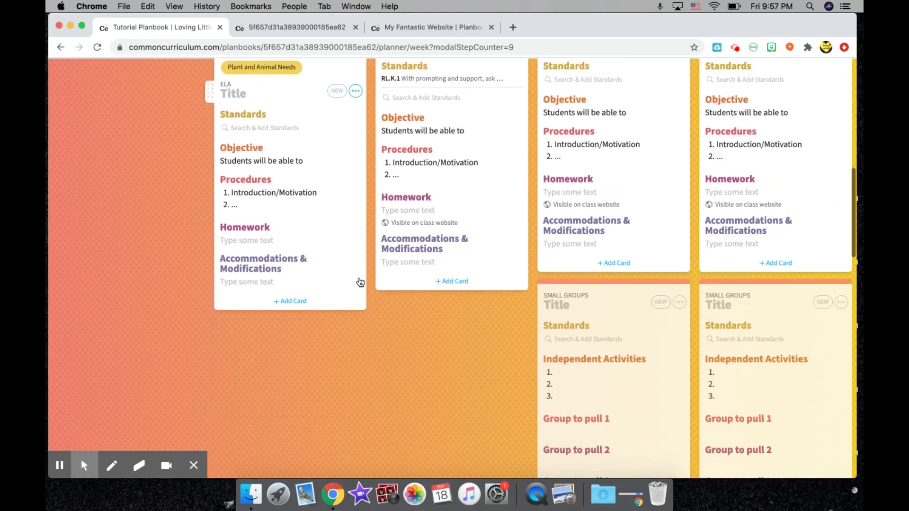
scroll(360, 282, up, 20)
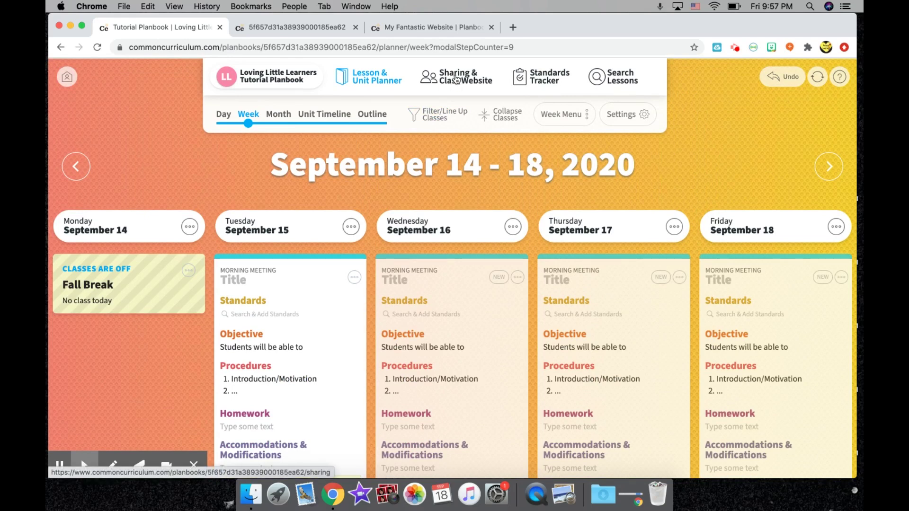
click(457, 80)
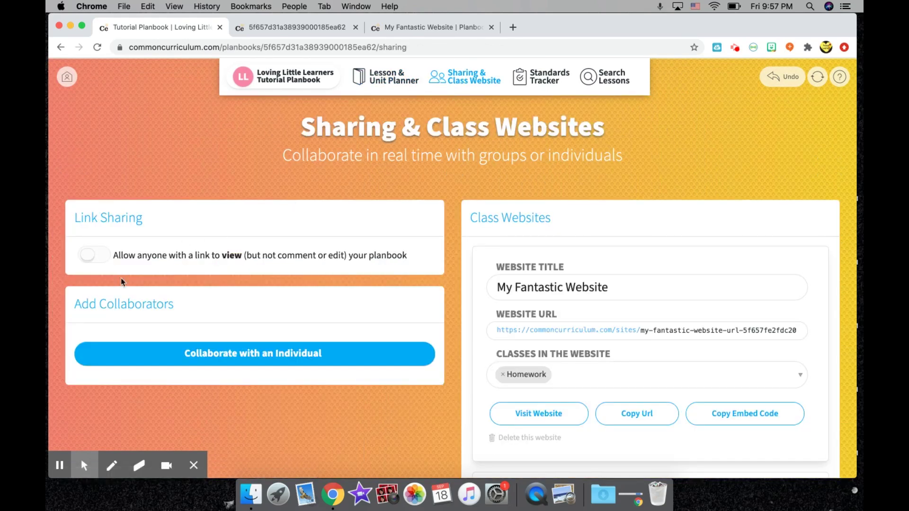
scroll(255, 355, down, 2)
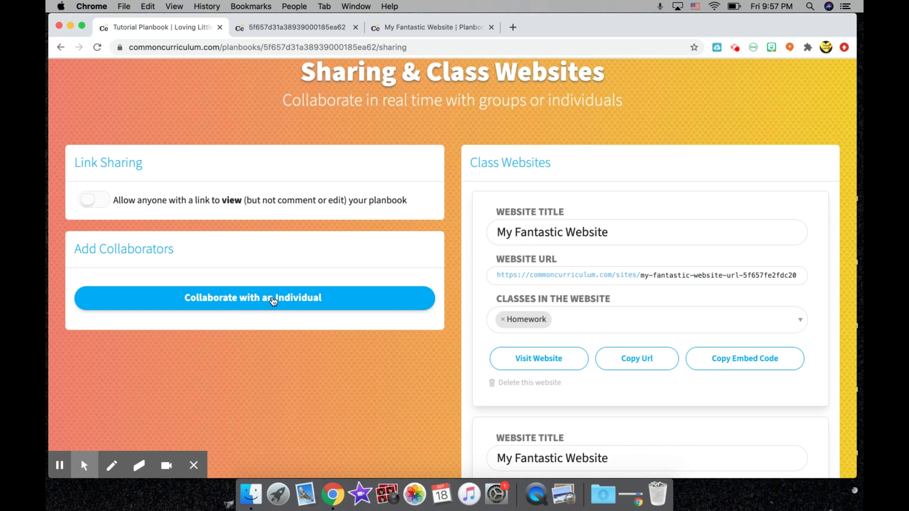
scroll(273, 301, up, 2)
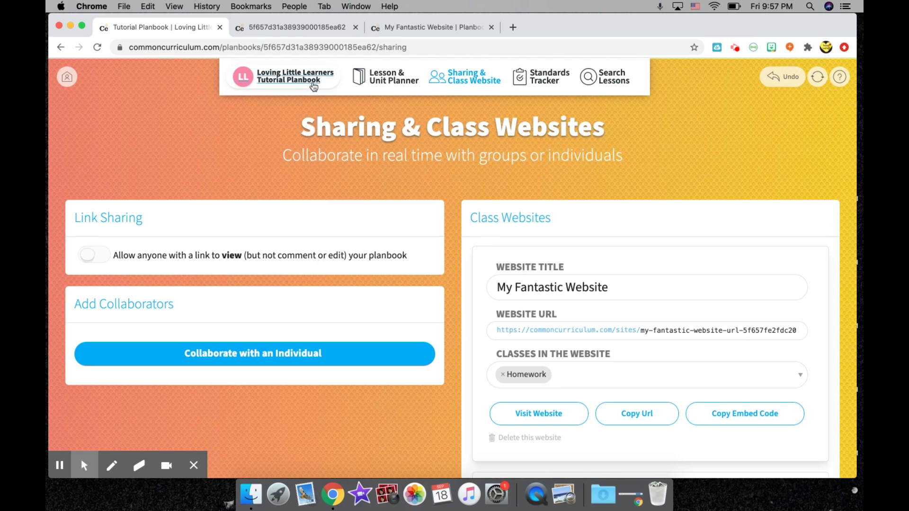
click(391, 81)
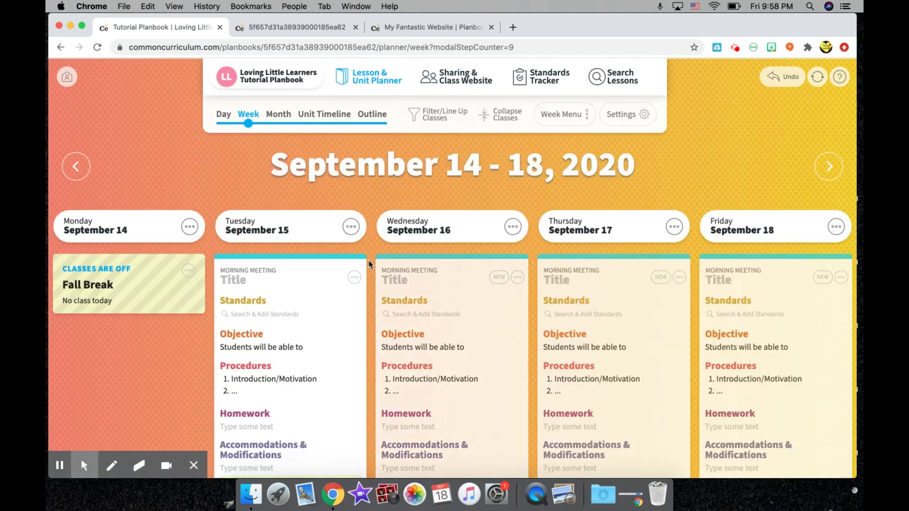
scroll(369, 263, down, 2)
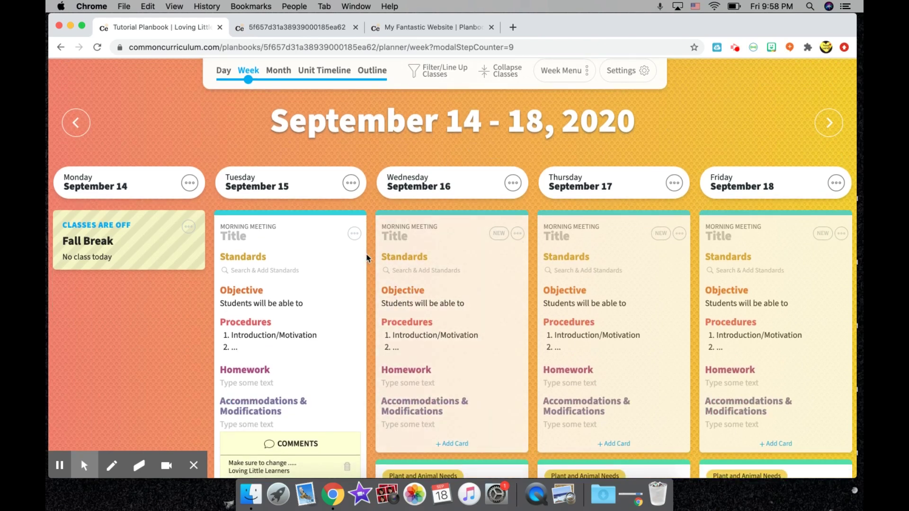
scroll(368, 258, up, 2)
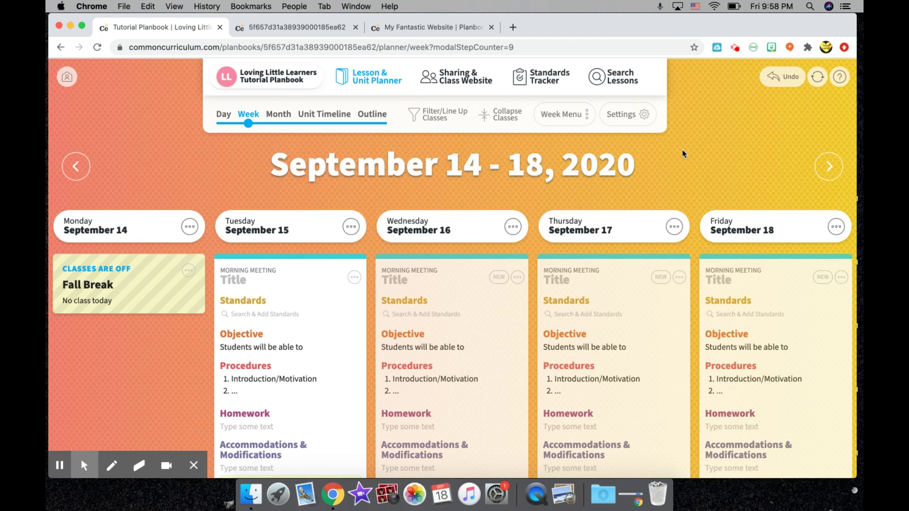
scroll(683, 154, down, 3)
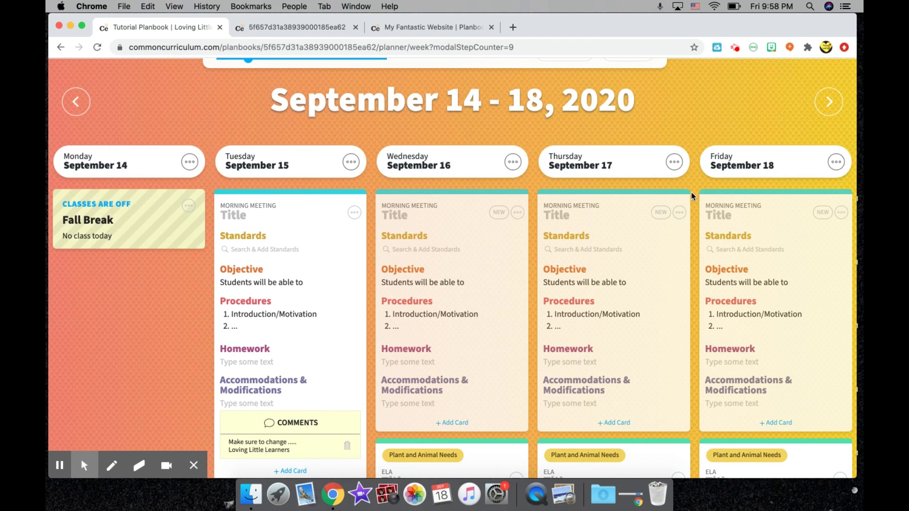
scroll(692, 196, up, 3)
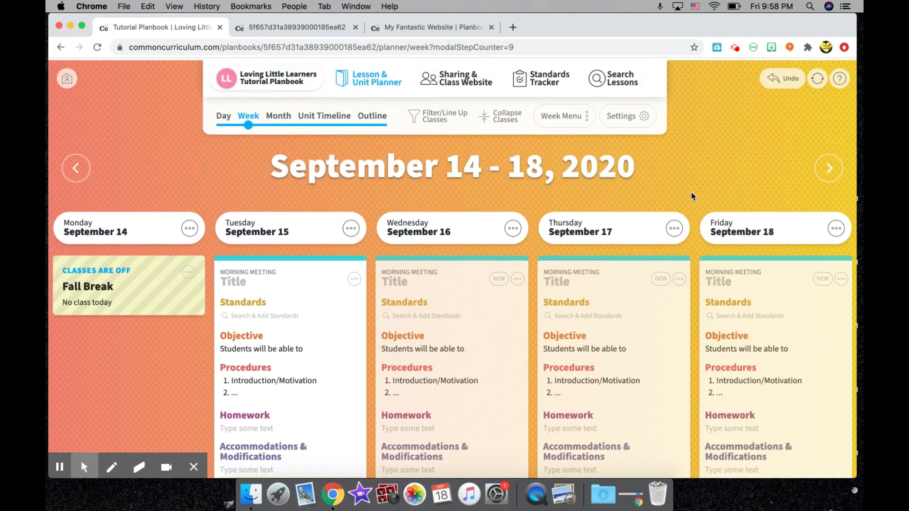
scroll(691, 196, down, 6)
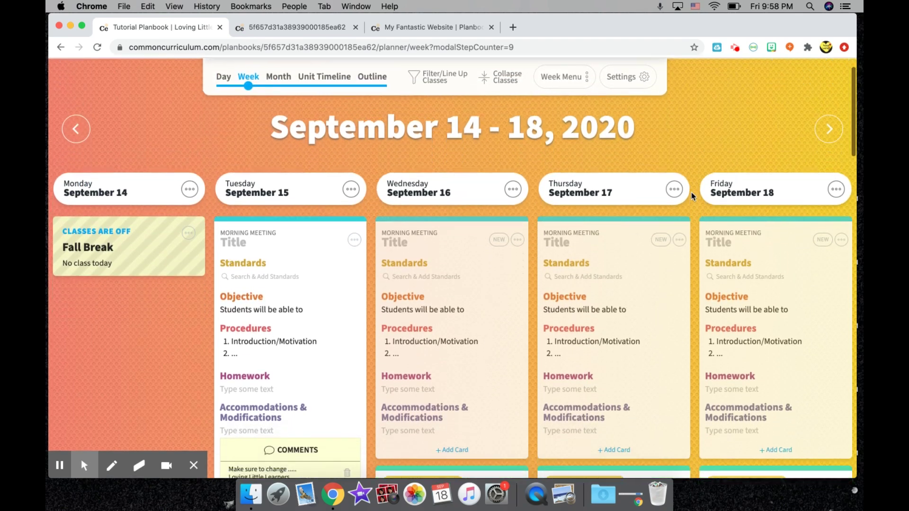
scroll(692, 196, up, 6)
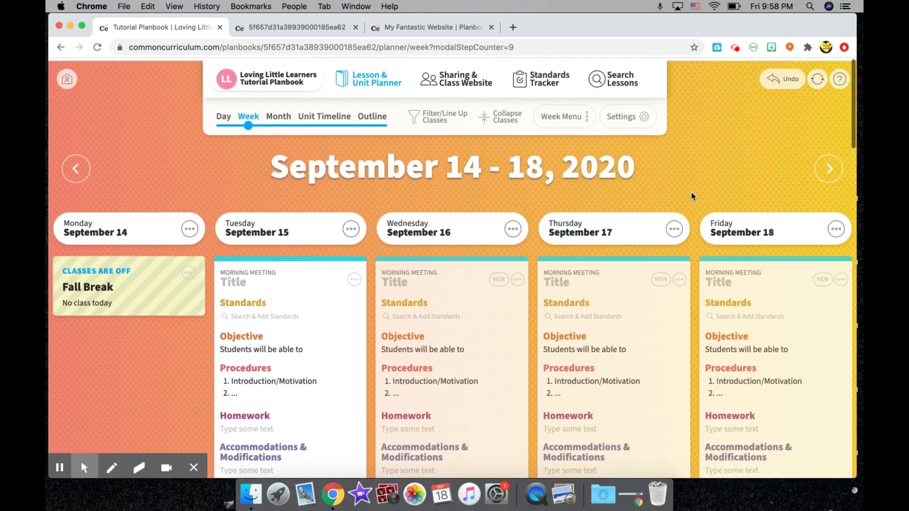
Step: Open the Kindergarten 2020-2021 planbook and examine its September 14-18 cards from Live Morning Meeting through Lunch
click(253, 83)
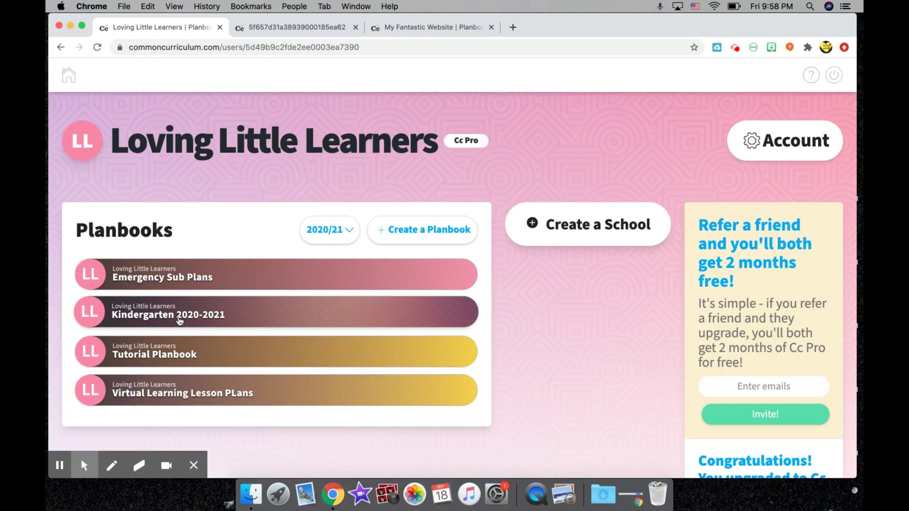
click(185, 314)
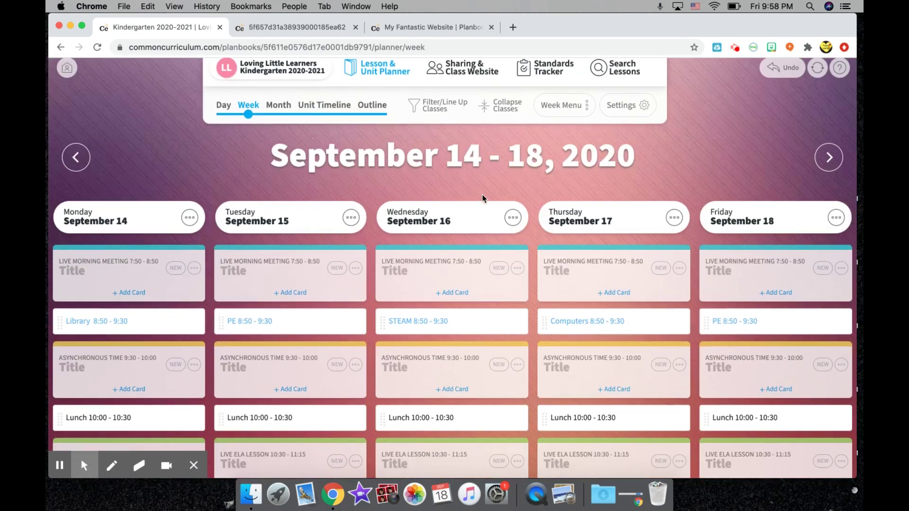
scroll(482, 199, down, 7)
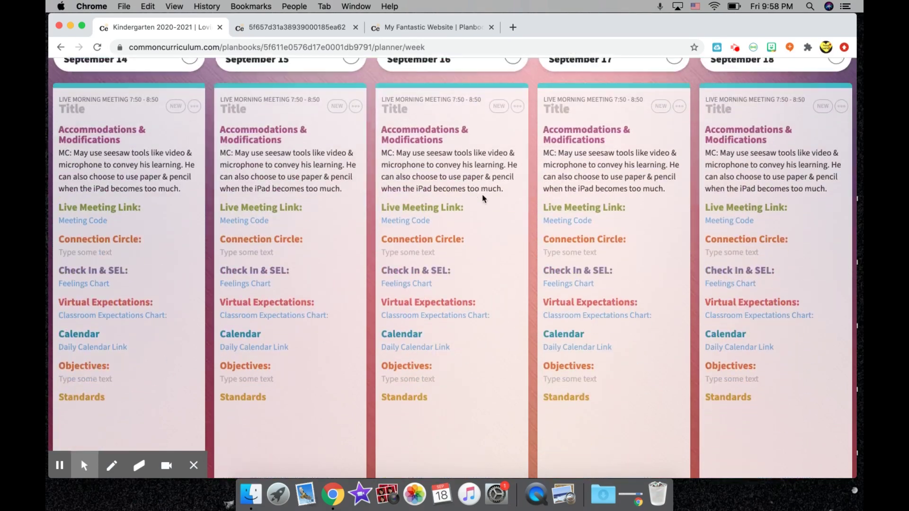
scroll(482, 195, down, 3)
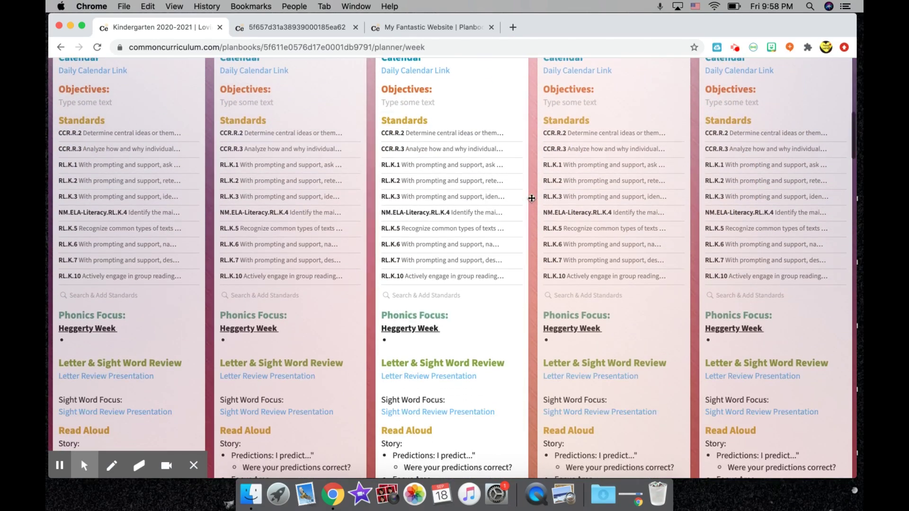
scroll(530, 198, down, 2)
scroll(530, 199, down, 5)
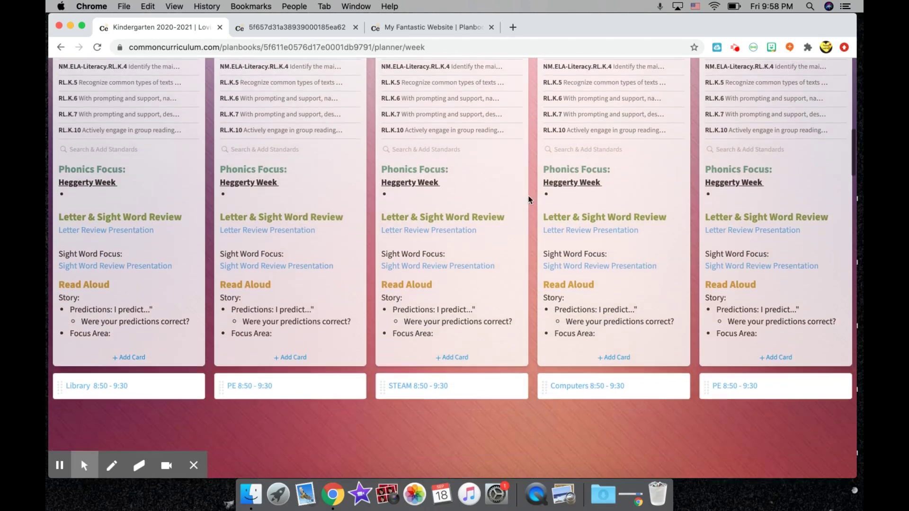
scroll(530, 198, down, 4)
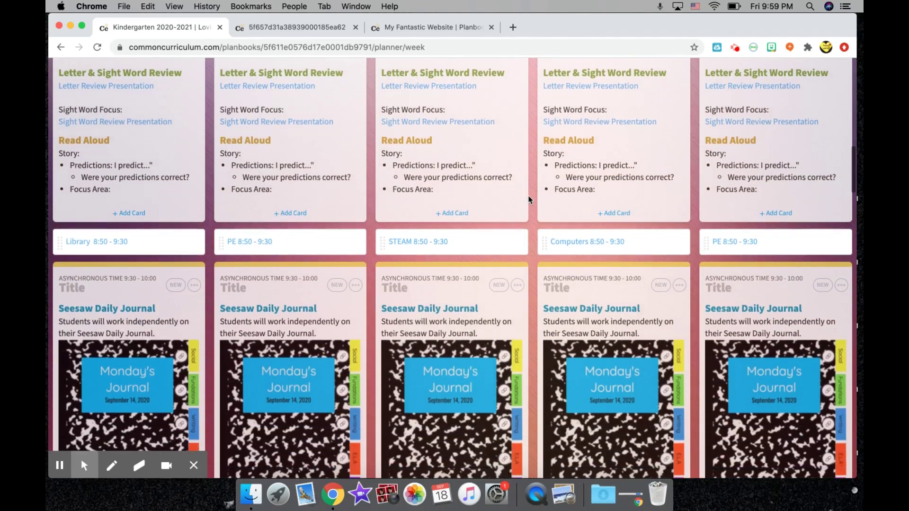
scroll(530, 198, down, 5)
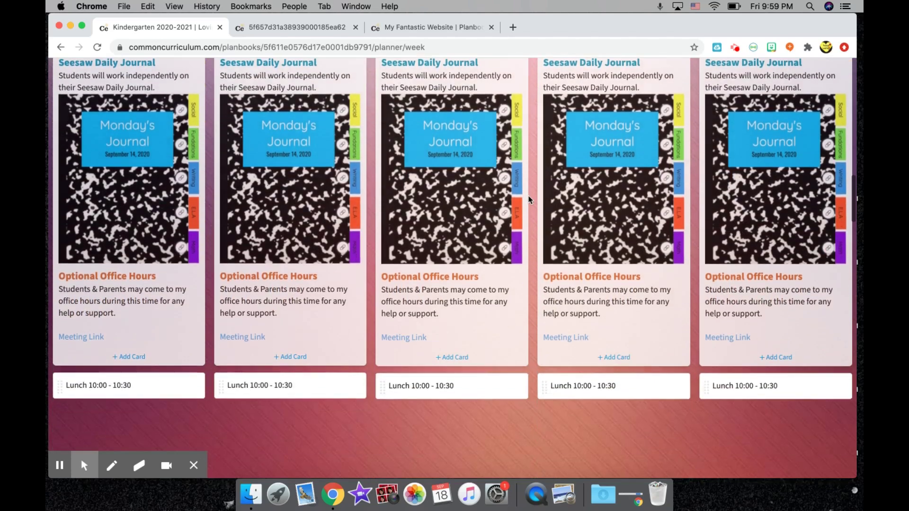
scroll(530, 199, down, 5)
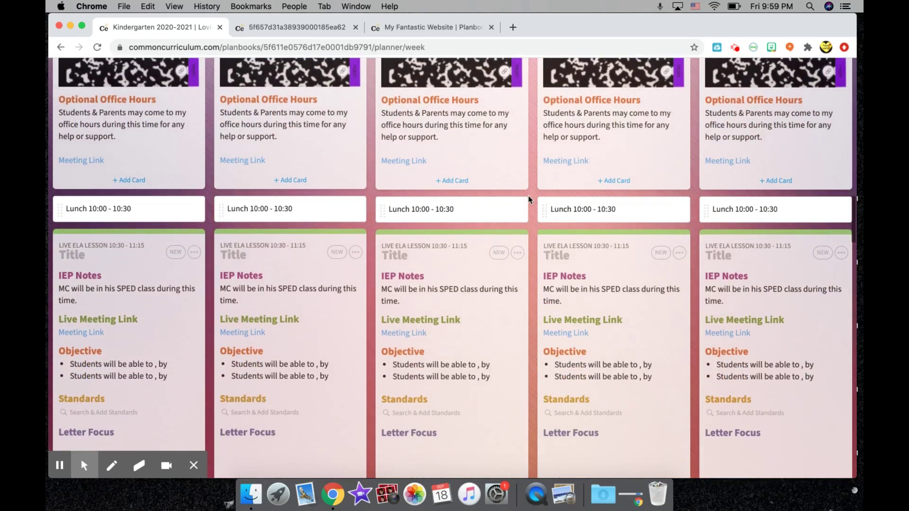
Step: Examine the Kindergarten week's remaining cards from the Live ELA Lesson through the 1:50 - 2:00 Asynchronous Time, and go back toward the week's start
scroll(530, 199, down, 3)
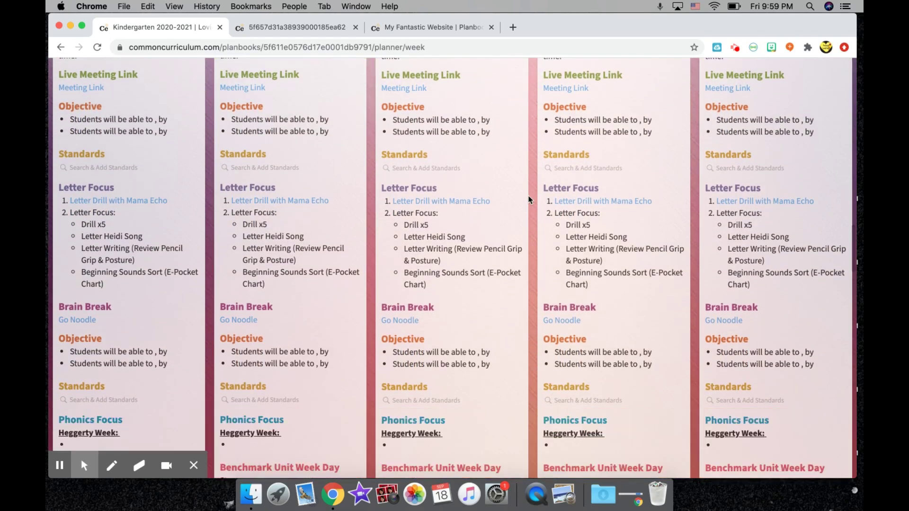
scroll(529, 199, down, 2)
scroll(530, 199, down, 3)
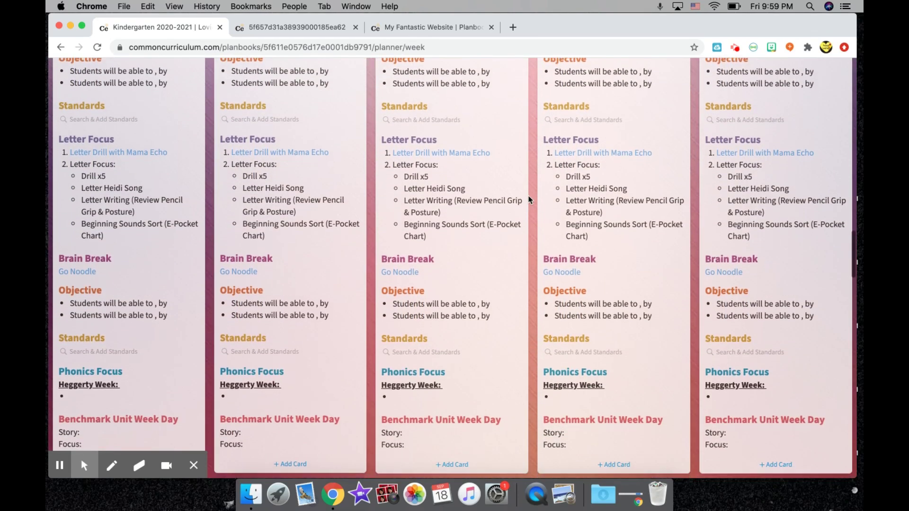
scroll(530, 199, down, 1)
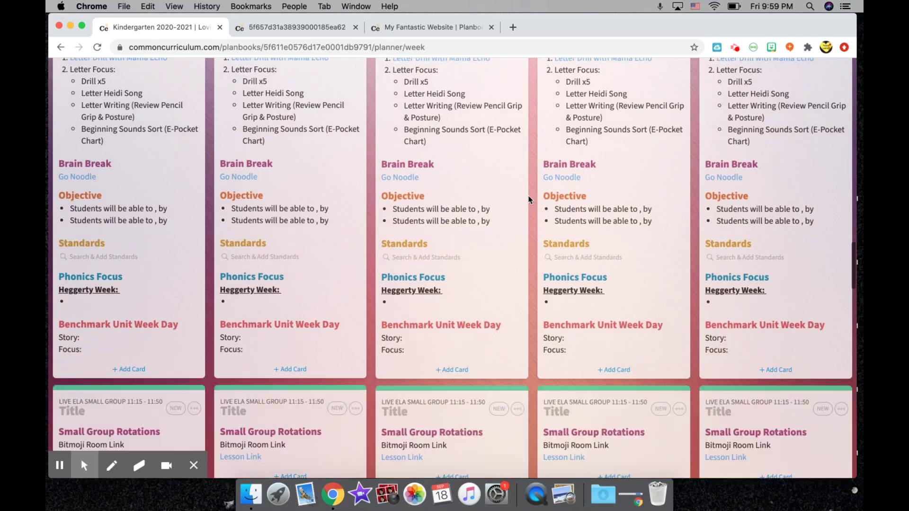
mouse_move(413, 183)
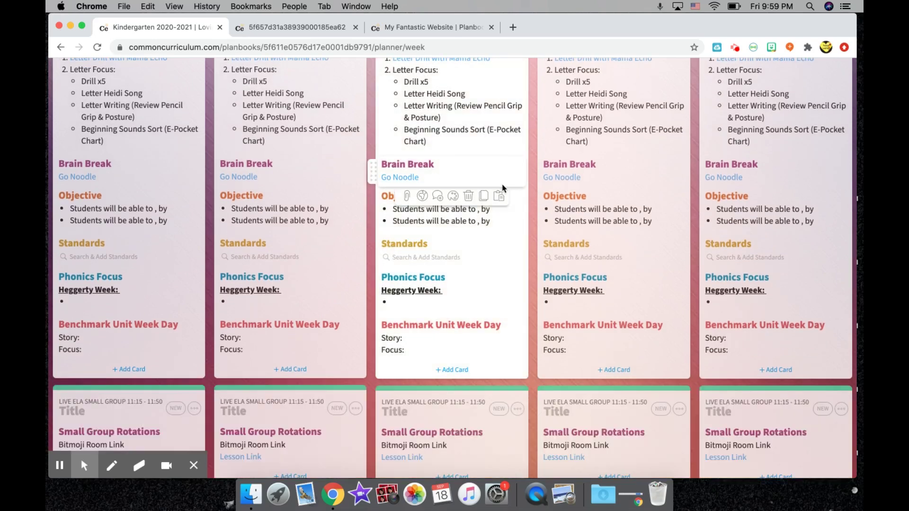
scroll(528, 201, down, 5)
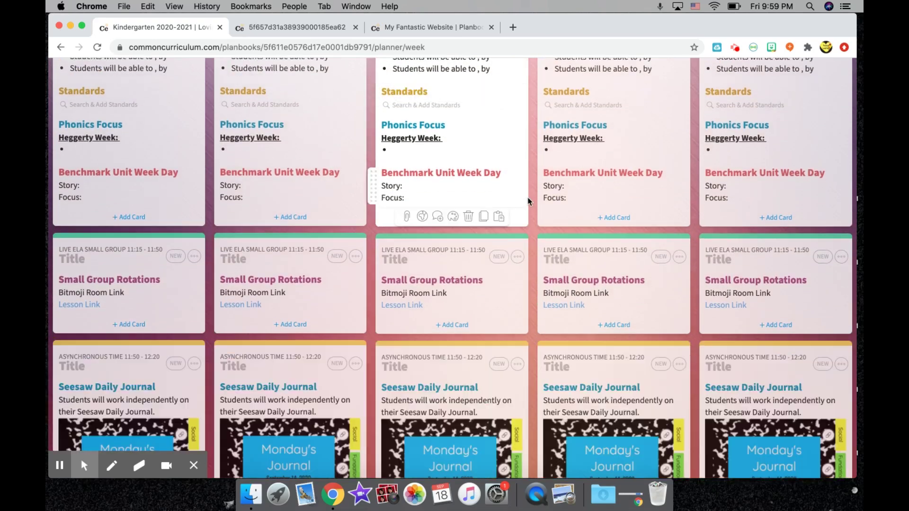
scroll(528, 201, down, 8)
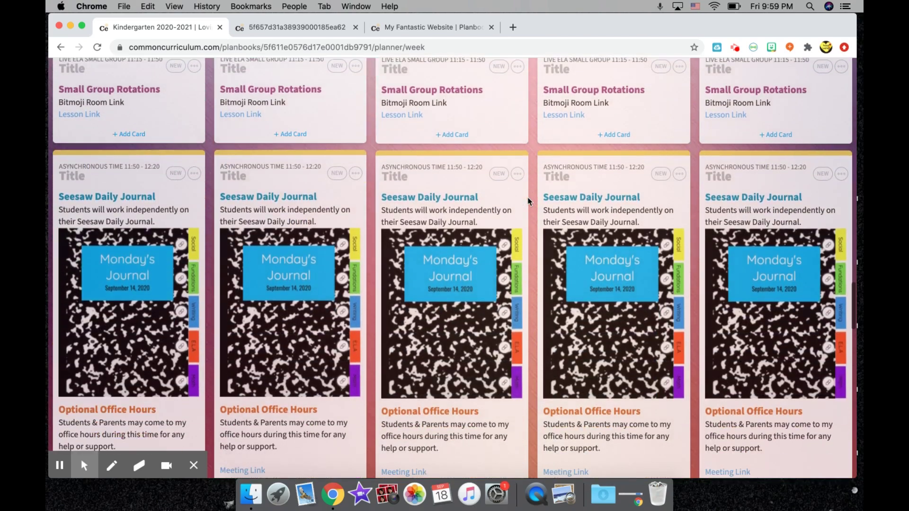
scroll(528, 201, down, 3)
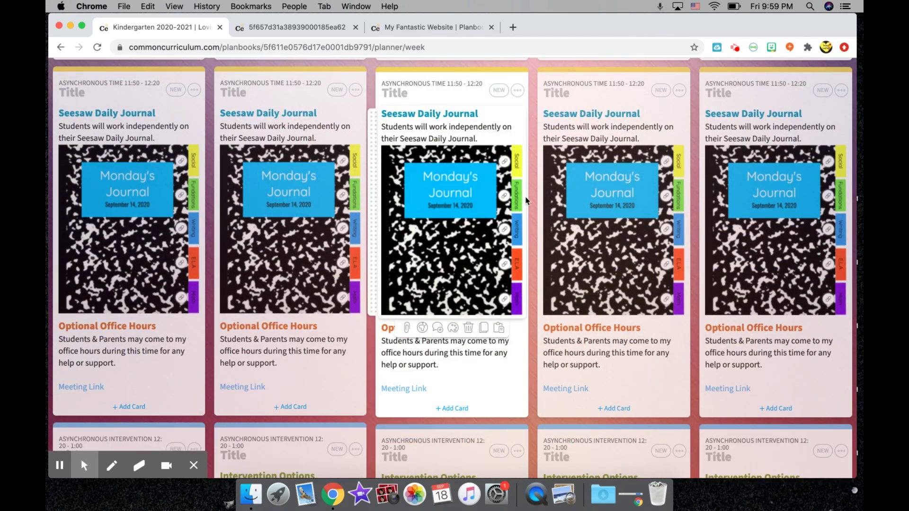
scroll(525, 201, down, 10)
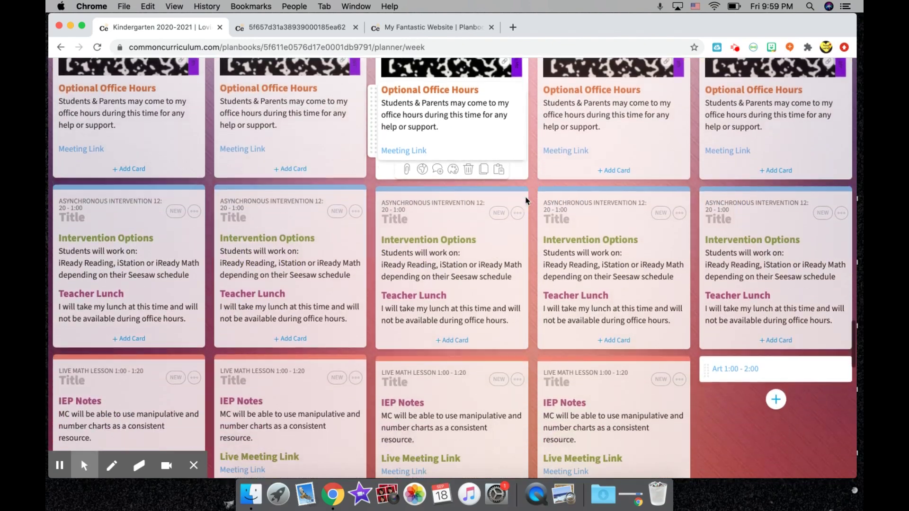
scroll(526, 200, down, 5)
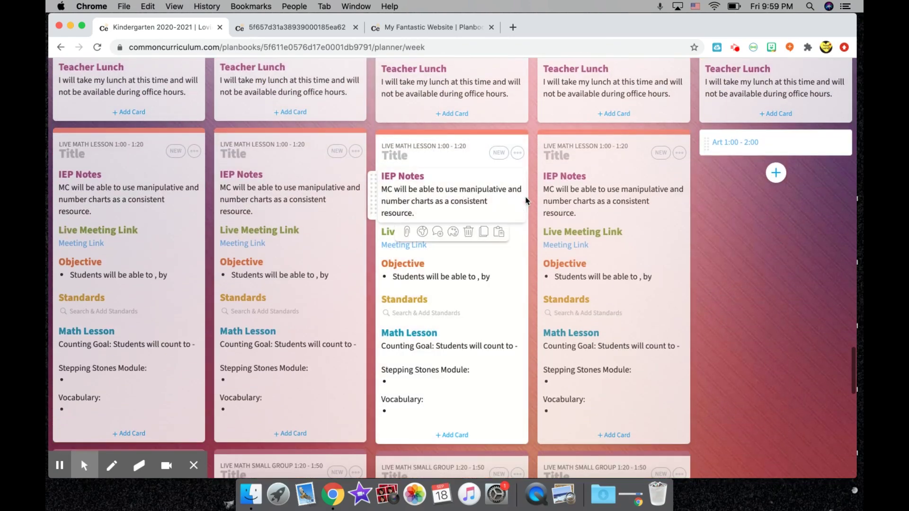
scroll(525, 201, down, 6)
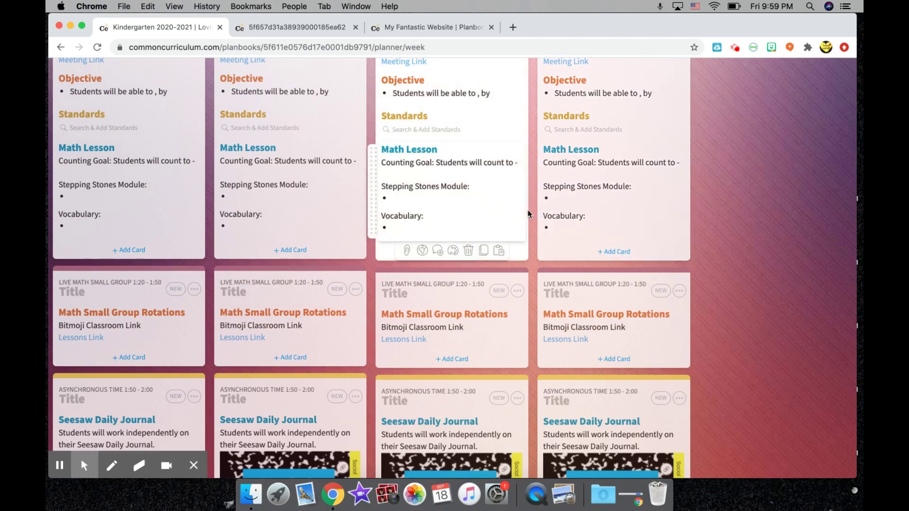
scroll(530, 214, down, 6)
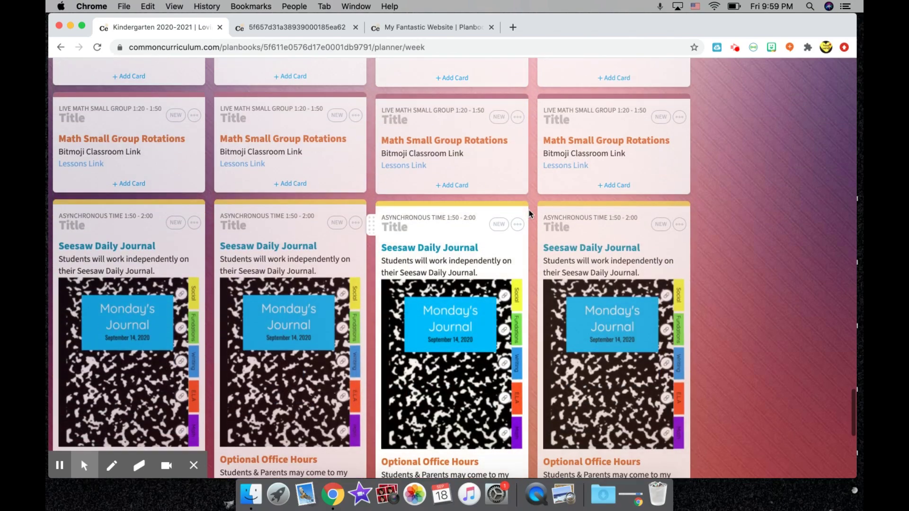
scroll(530, 214, up, 20)
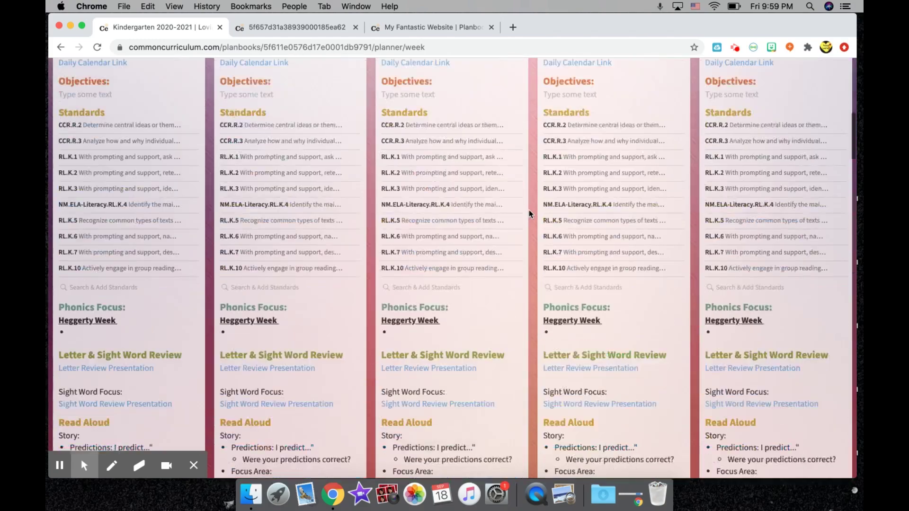
scroll(529, 213, up, 3)
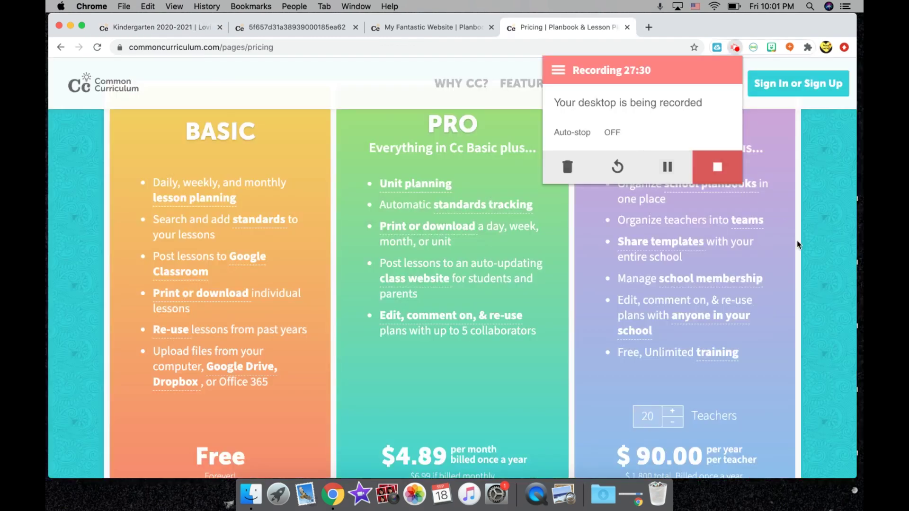
Step: Compare the features and prices of the Basic, Pro and Schools plans on the Common Curriculum pricing page
click(798, 245)
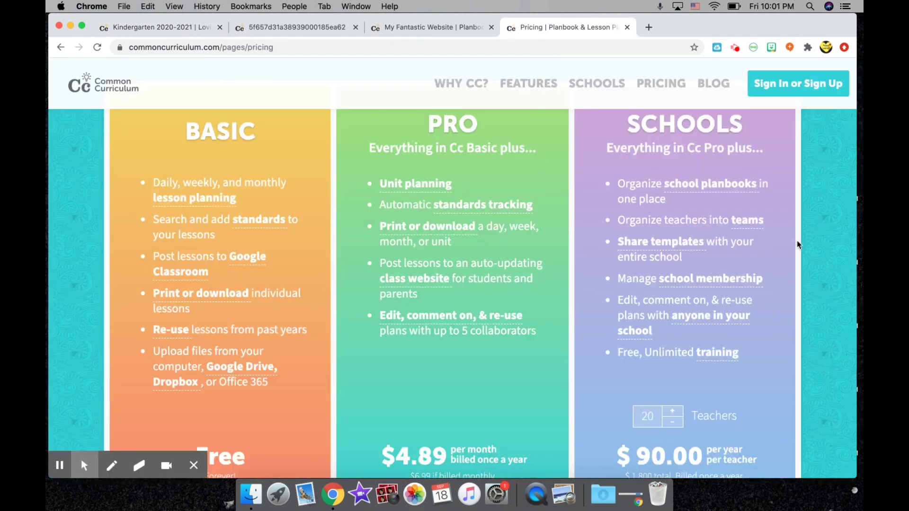
scroll(798, 244, down, 1)
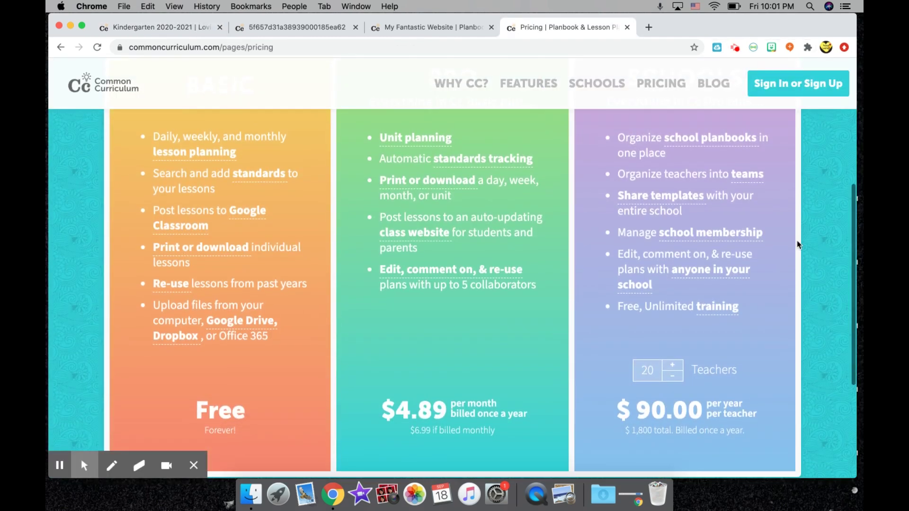
scroll(214, 378, up, 2)
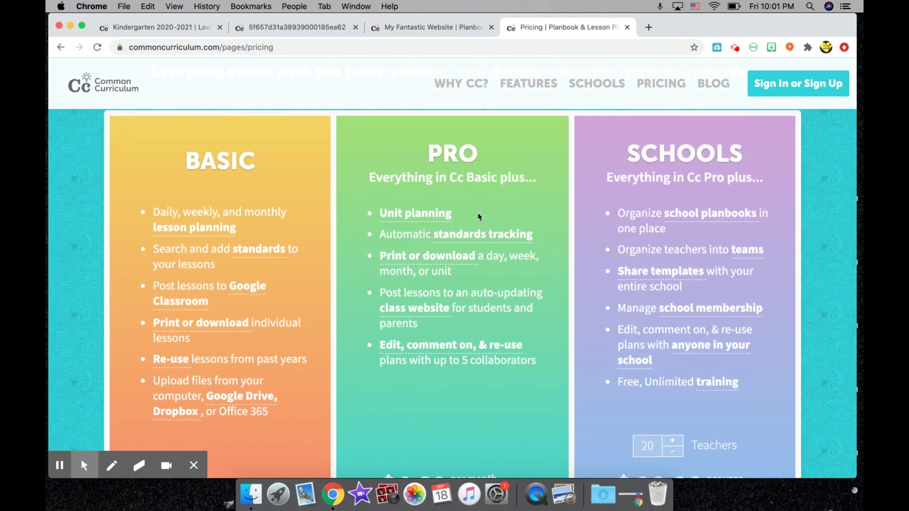
scroll(478, 217, down, 3)
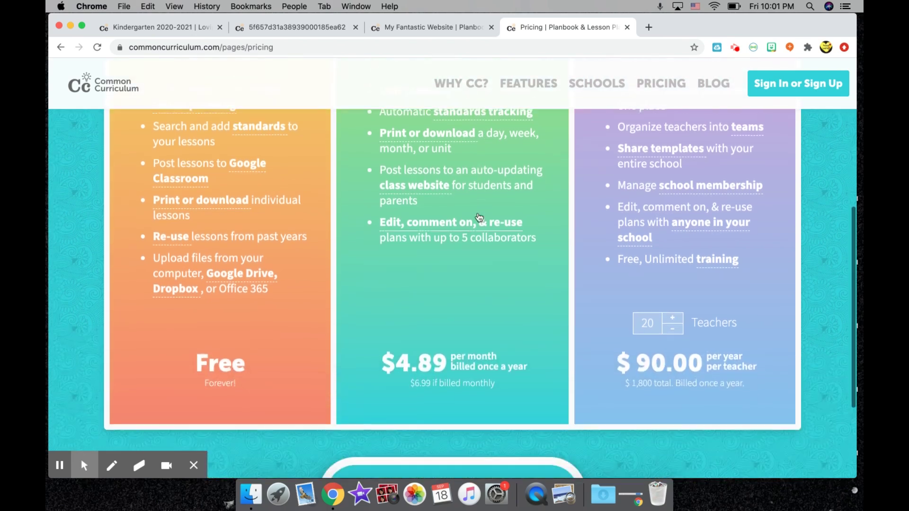
scroll(527, 346, up, 2)
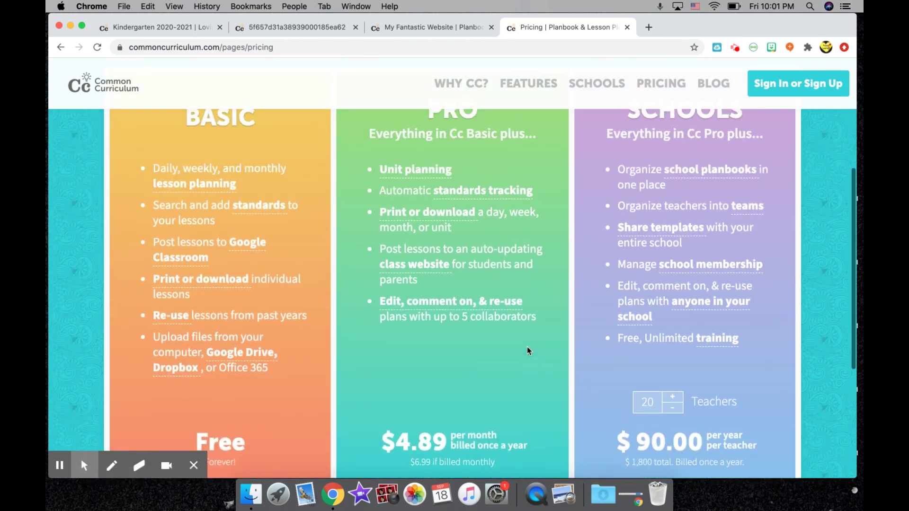